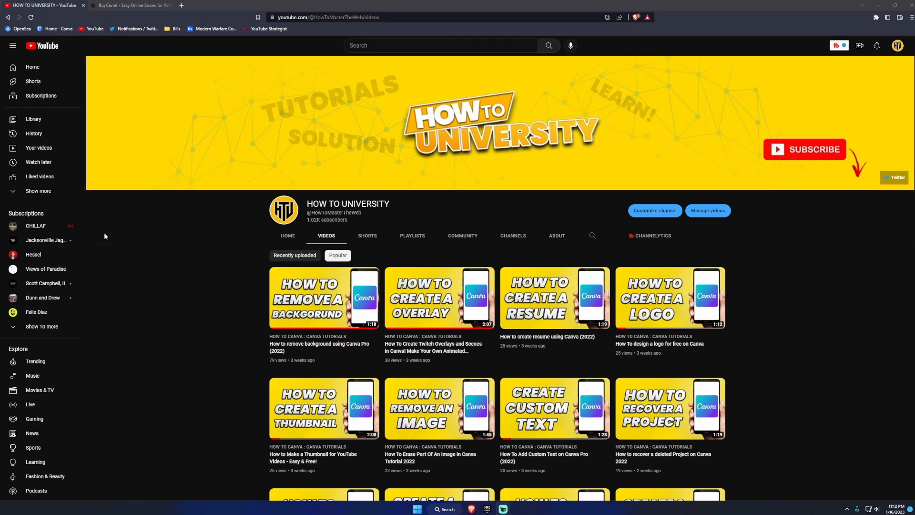
Switch to the Big Cartel site and review the Gold, Platinum and Diamond pricing plans on its home page
click(129, 7)
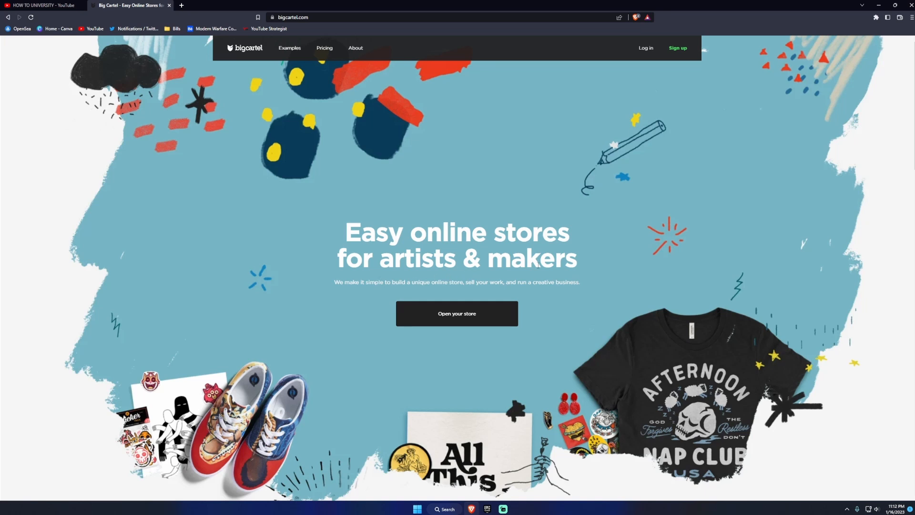
scroll(538, 265, down, 5)
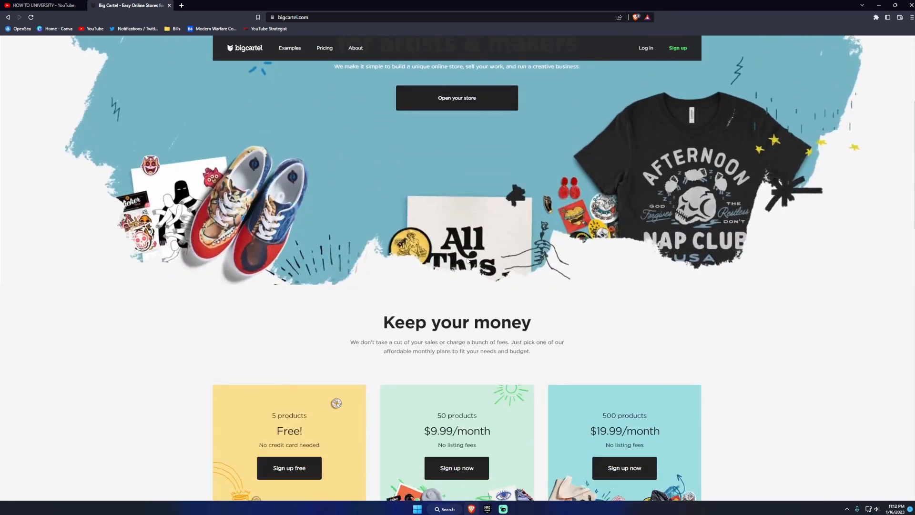
scroll(468, 261, down, 4)
scroll(464, 263, down, 1)
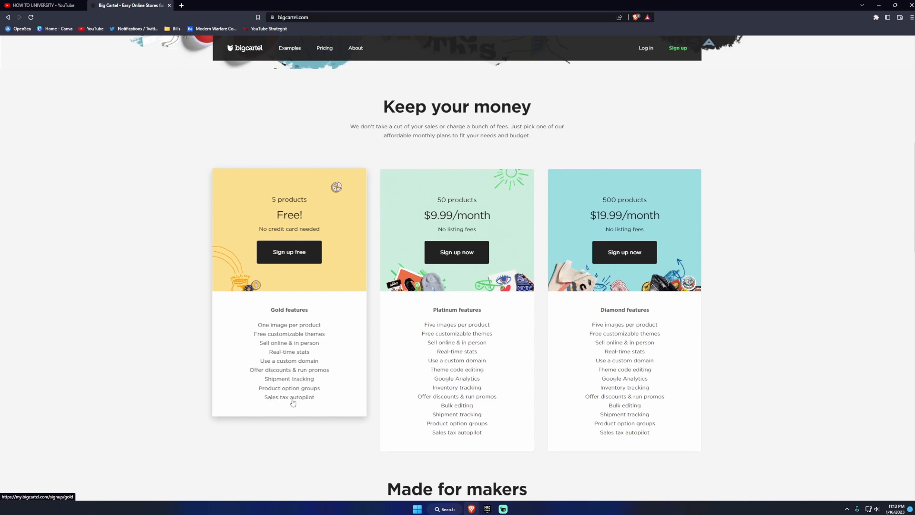
scroll(319, 395, up, 4)
scroll(319, 394, up, 5)
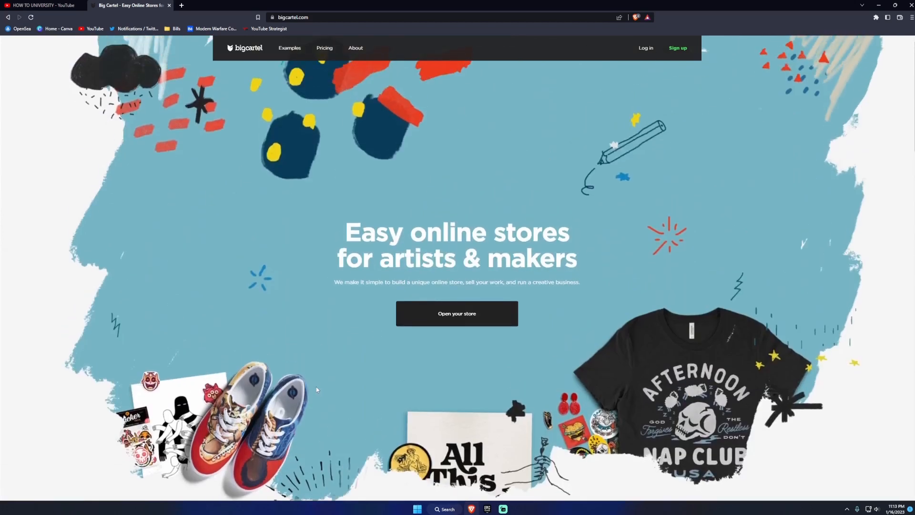
Open the Big Cartel examples page and browse the featured artist stores
click(289, 50)
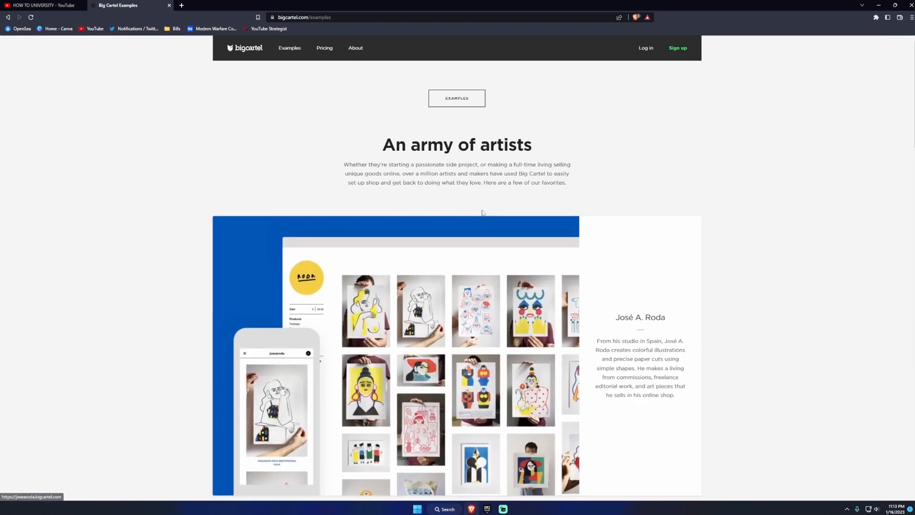
scroll(483, 212, down, 5)
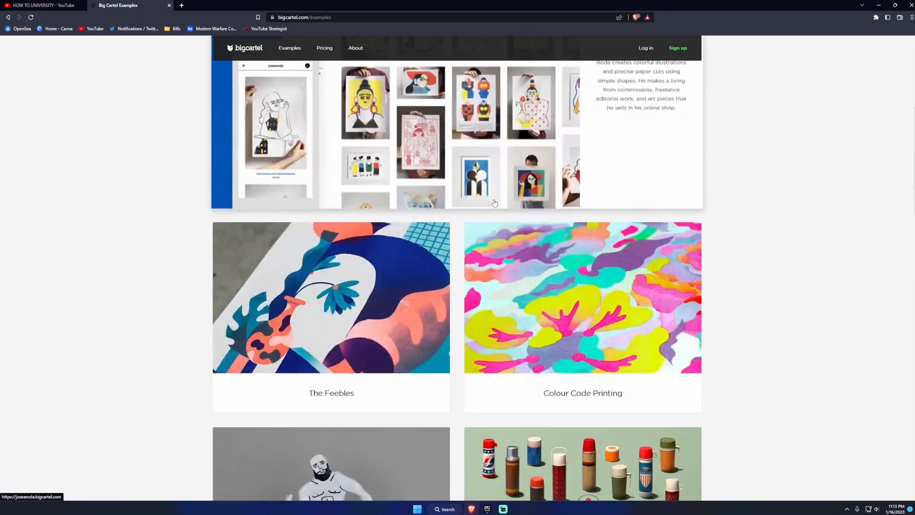
scroll(494, 203, down, 6)
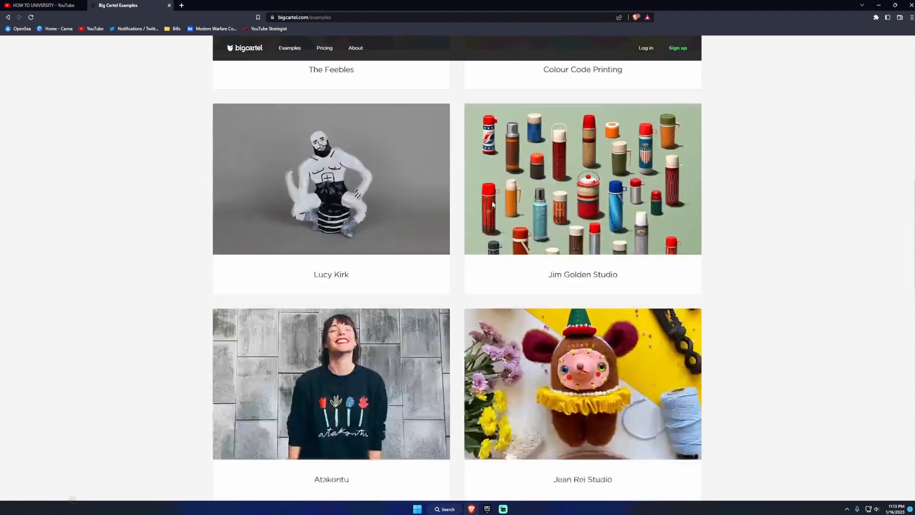
scroll(493, 204, down, 2)
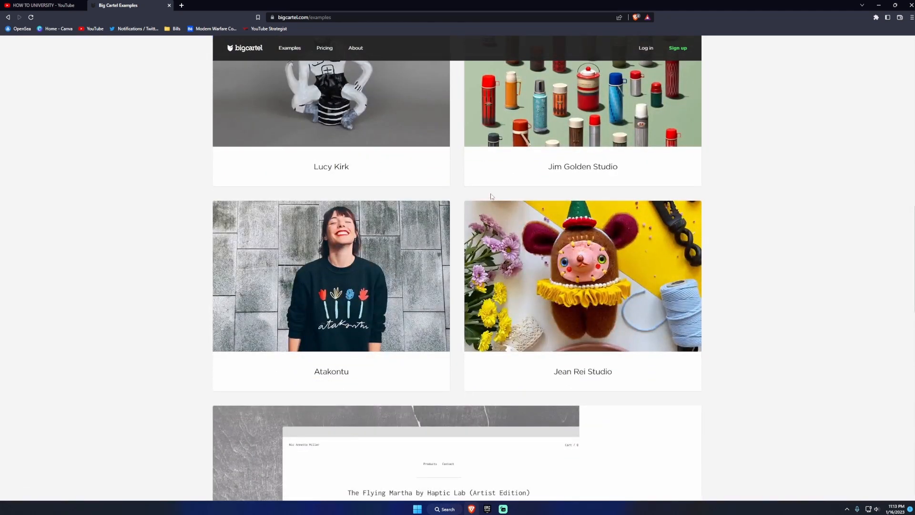
scroll(493, 195, down, 6)
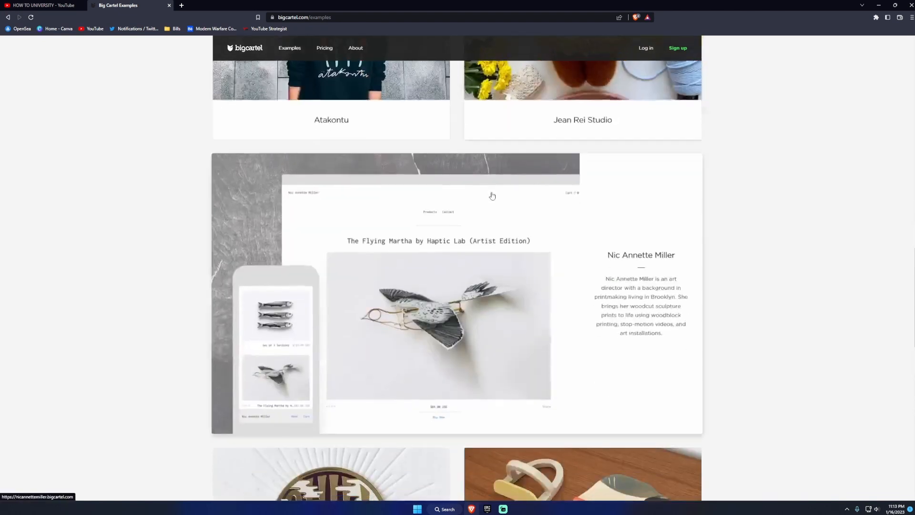
scroll(491, 197, down, 6)
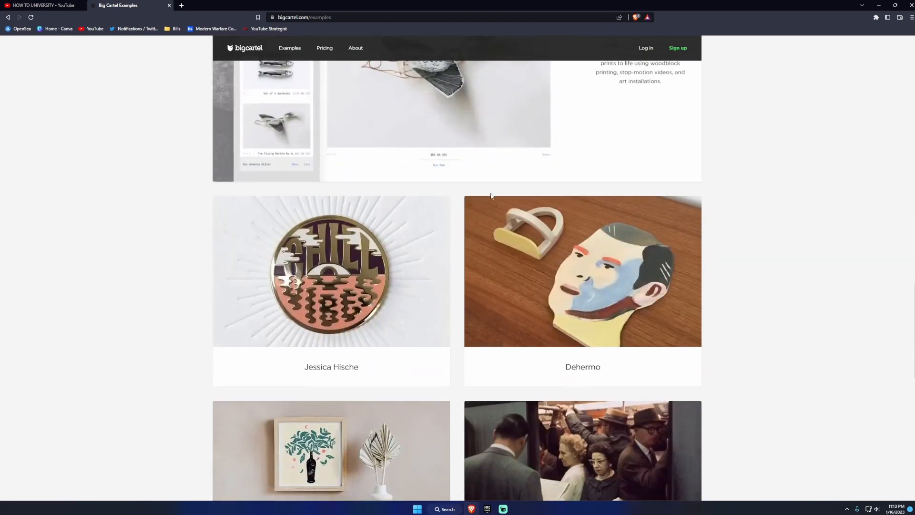
scroll(491, 196, down, 5)
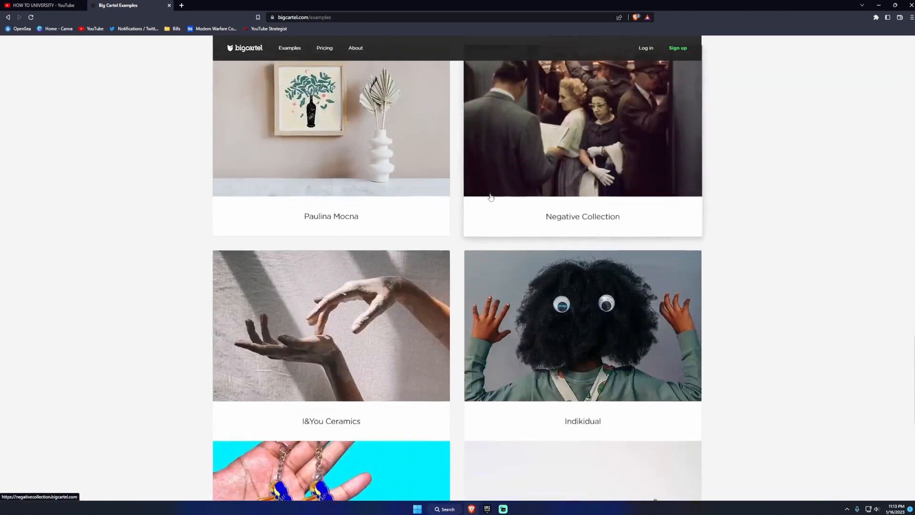
scroll(491, 197, down, 4)
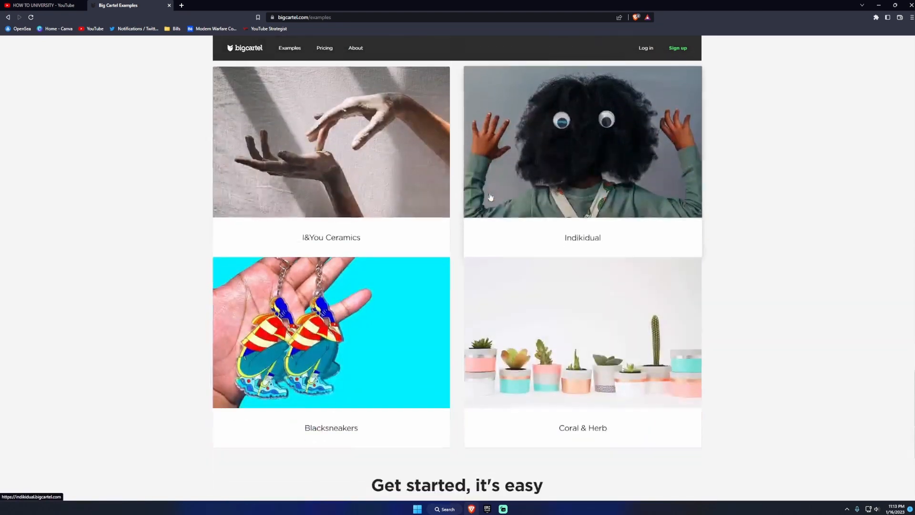
scroll(489, 195, down, 2)
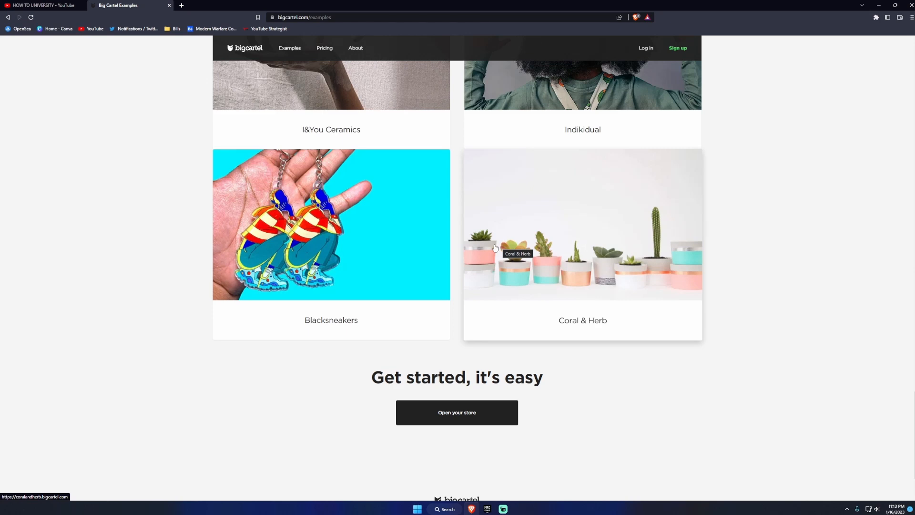
scroll(495, 246, down, 2)
scroll(494, 247, up, 10)
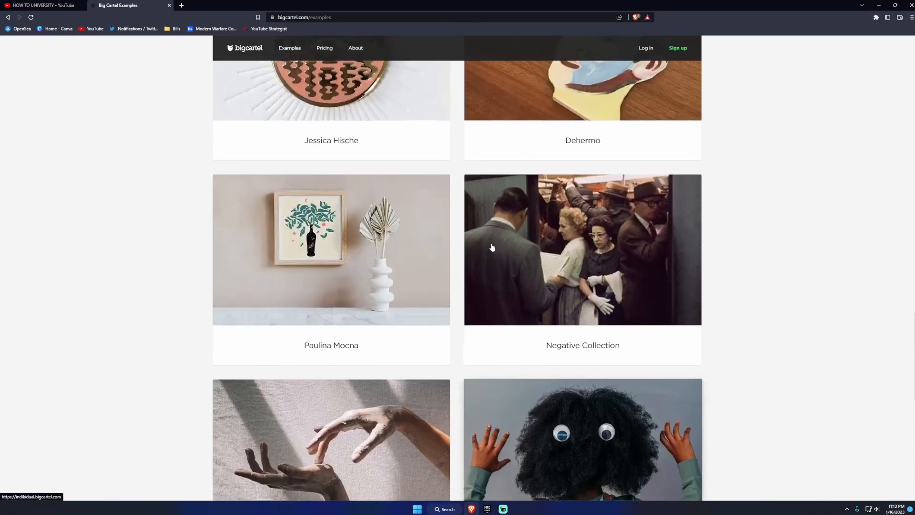
scroll(493, 247, up, 20)
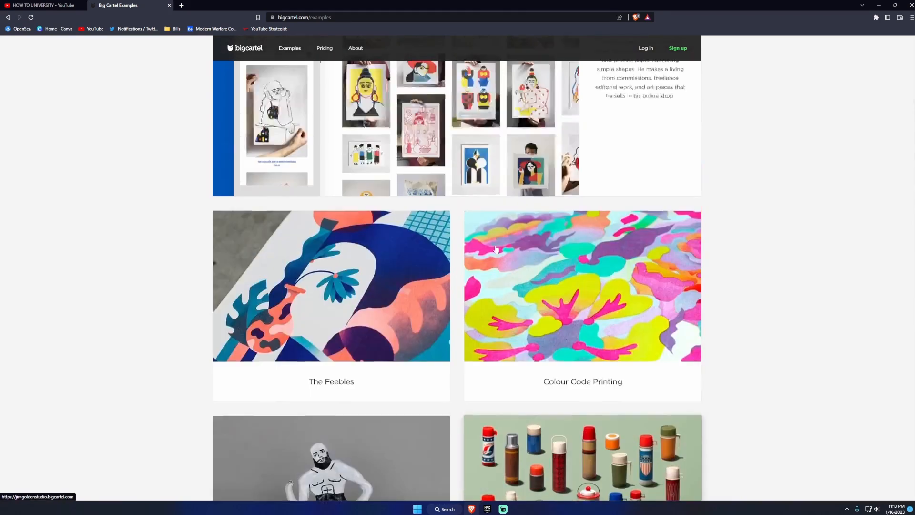
scroll(495, 249, up, 6)
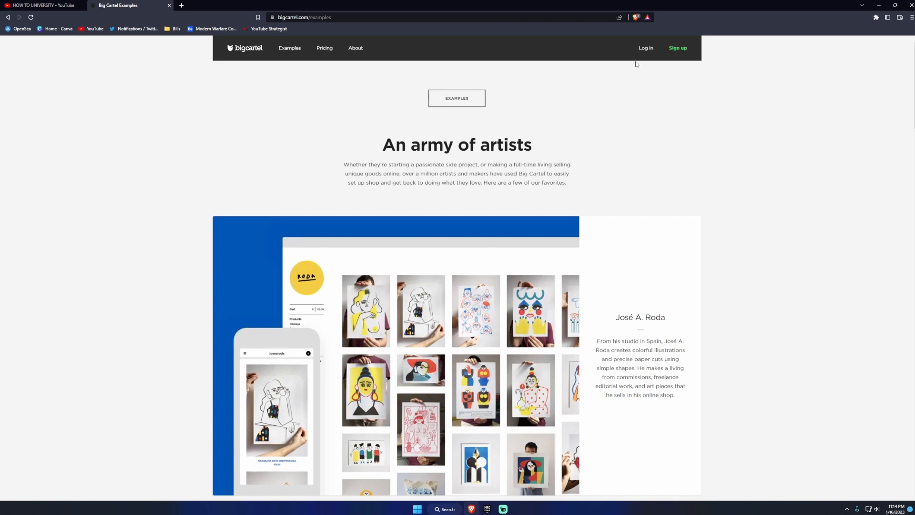
Log in to the existing Big Cartel shop using its saved shop URL and password
click(645, 50)
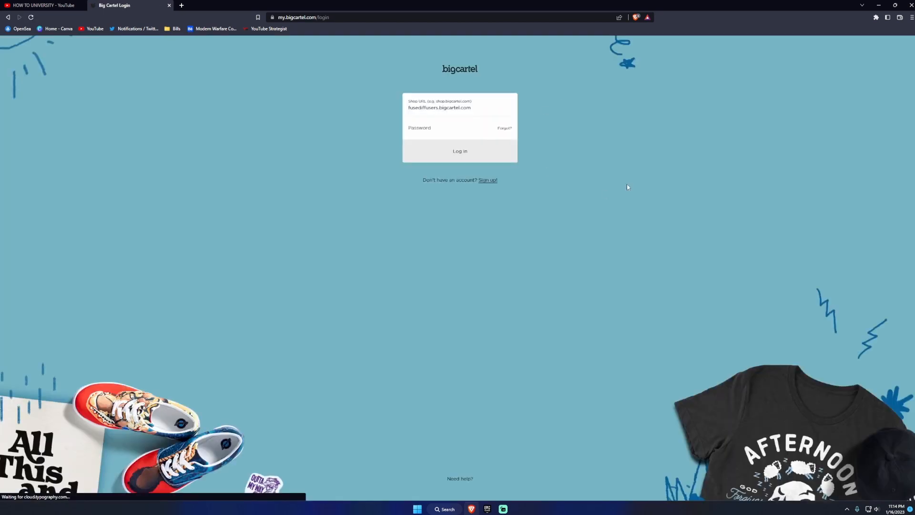
click(438, 126)
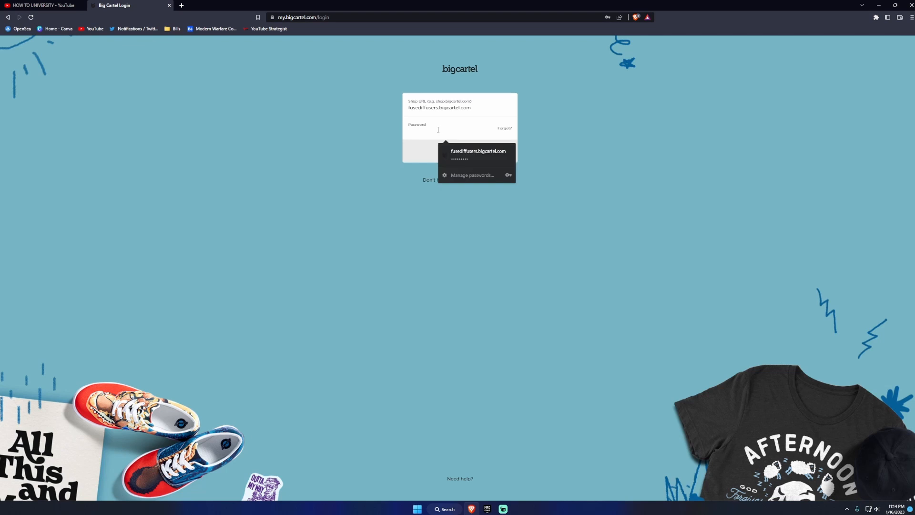
click(465, 154)
click(468, 158)
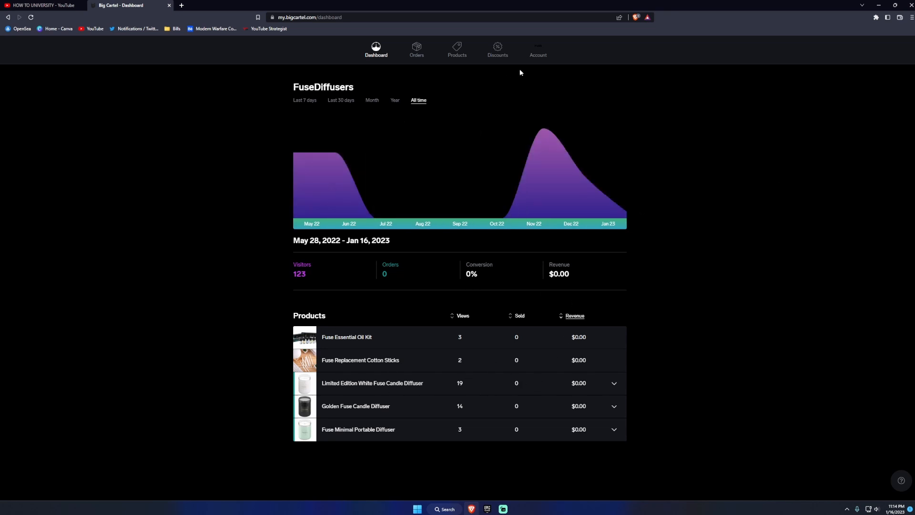
Look over the shop's account settings, and return to the dashboard
click(536, 53)
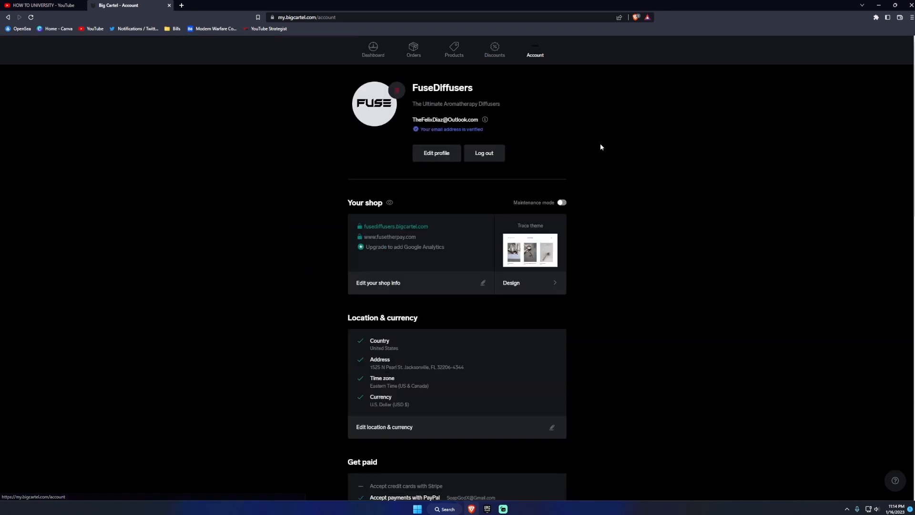
mouse_move(479, 136)
scroll(411, 241, down, 3)
scroll(411, 241, up, 3)
click(373, 49)
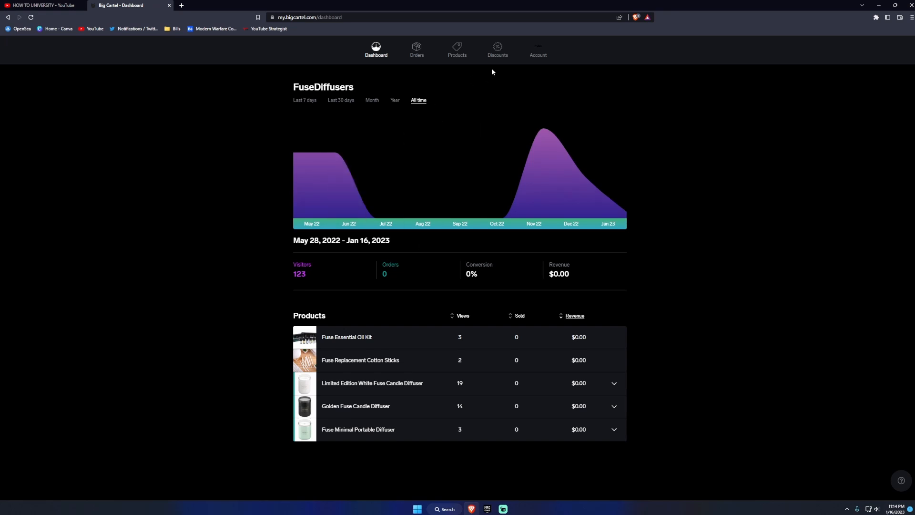
Open the shop's design settings from the account page, look over the theme options, and return to the account page
click(531, 56)
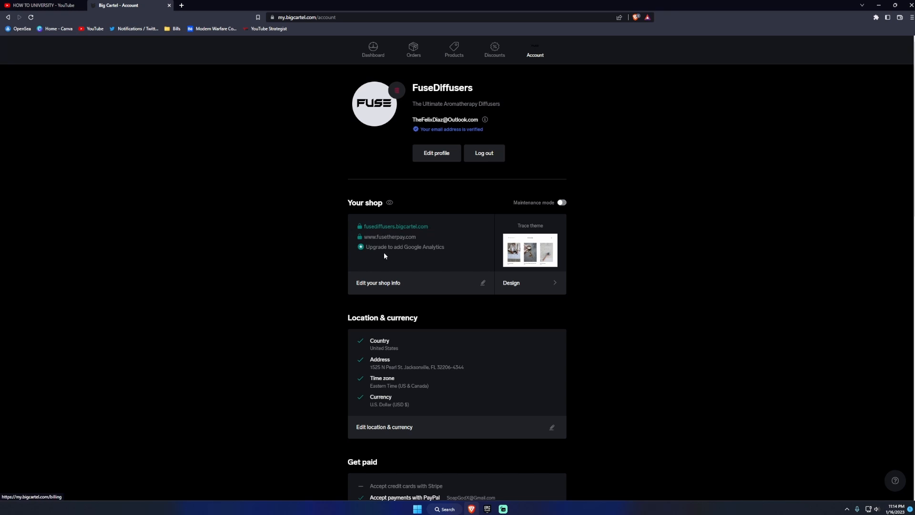
click(533, 292)
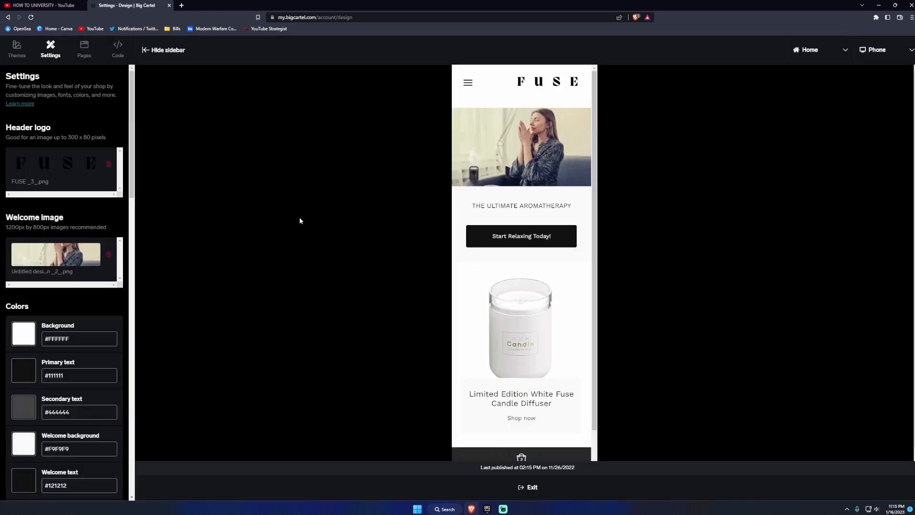
scroll(524, 241, down, 1)
scroll(524, 240, up, 1)
click(8, 18)
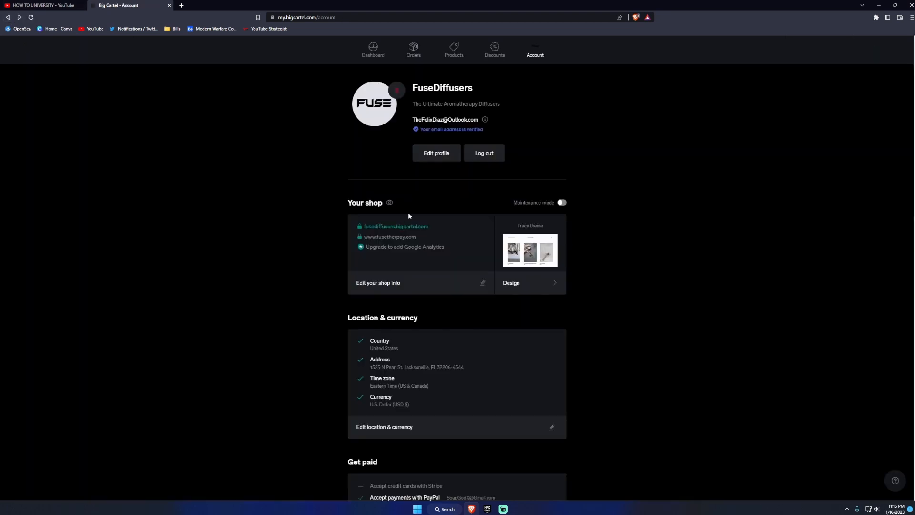
Open the live FuseDiffusers storefront from the account page and review its home page banner and featured product
click(403, 227)
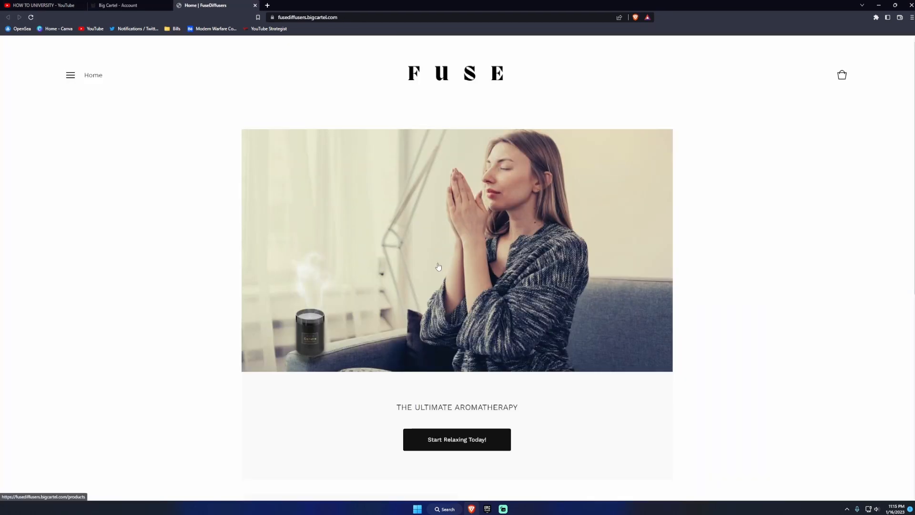
scroll(566, 267, down, 8)
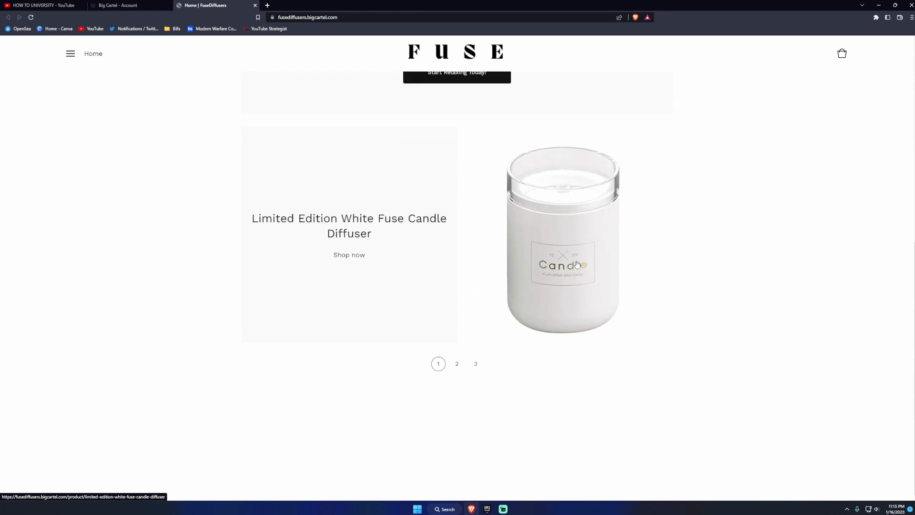
scroll(577, 264, up, 6)
scroll(577, 265, up, 2)
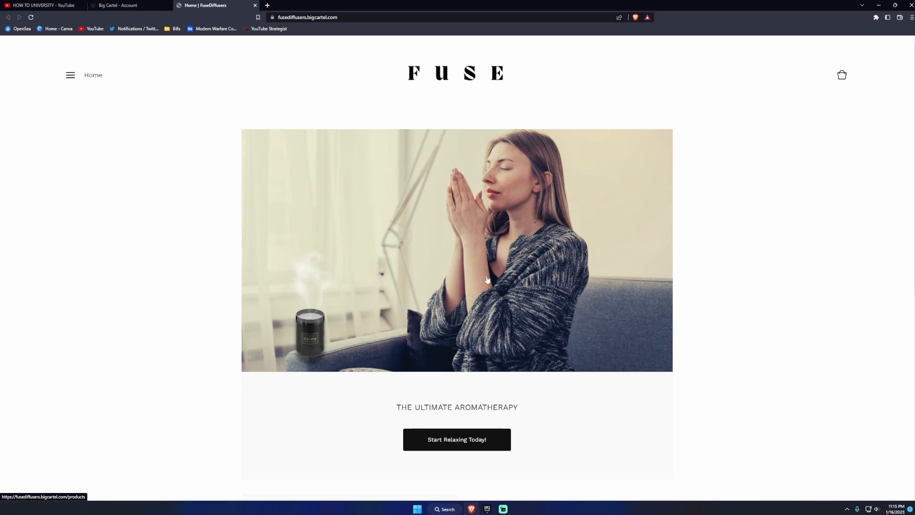
scroll(487, 277, down, 5)
scroll(488, 309, down, 2)
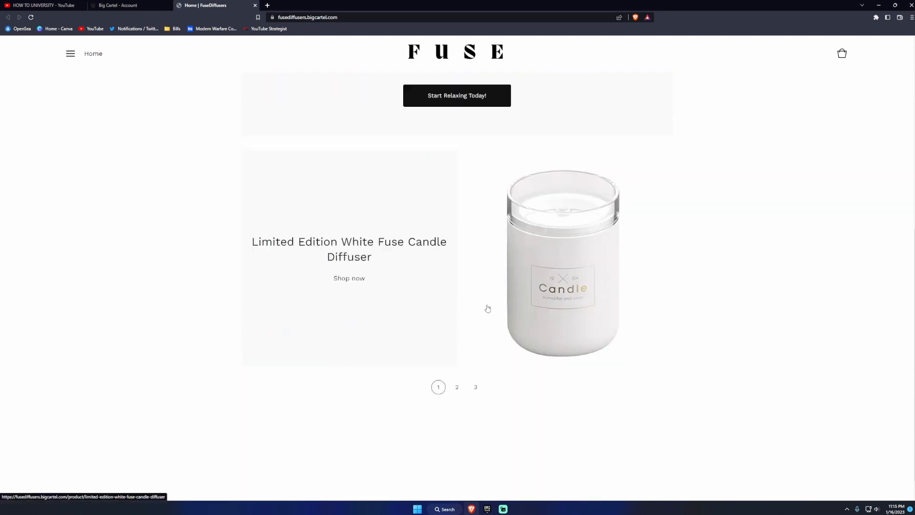
Open the Limited Edition White Fuse Candle Diffuser product page and choose the Frost White option
click(434, 233)
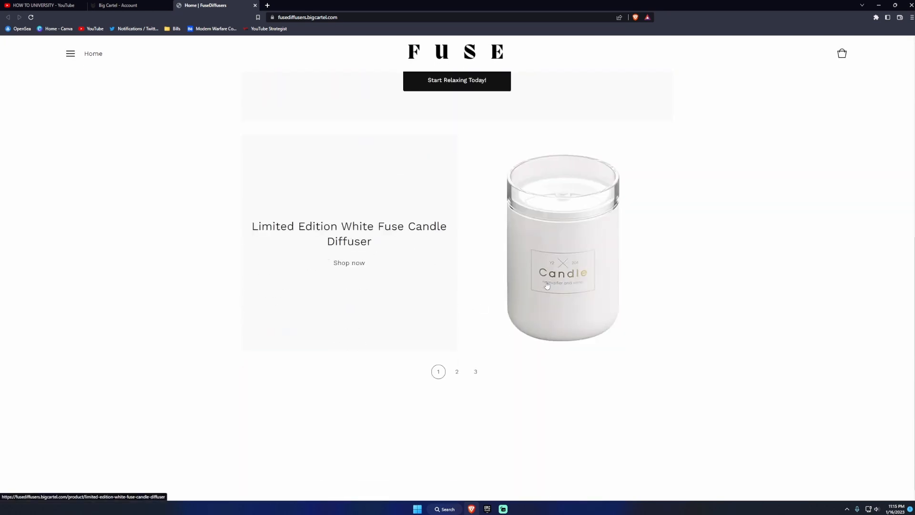
click(163, 205)
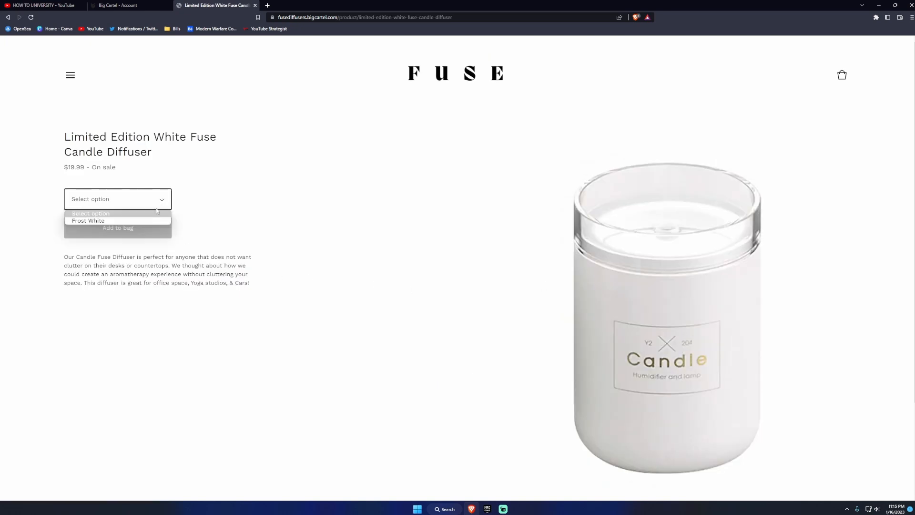
click(141, 225)
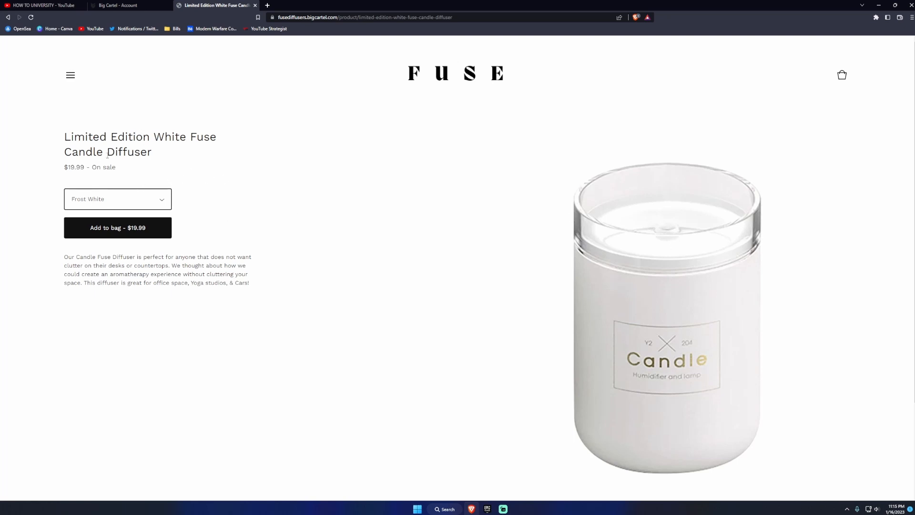
View the storefront's Returns page and its Contact page
click(70, 75)
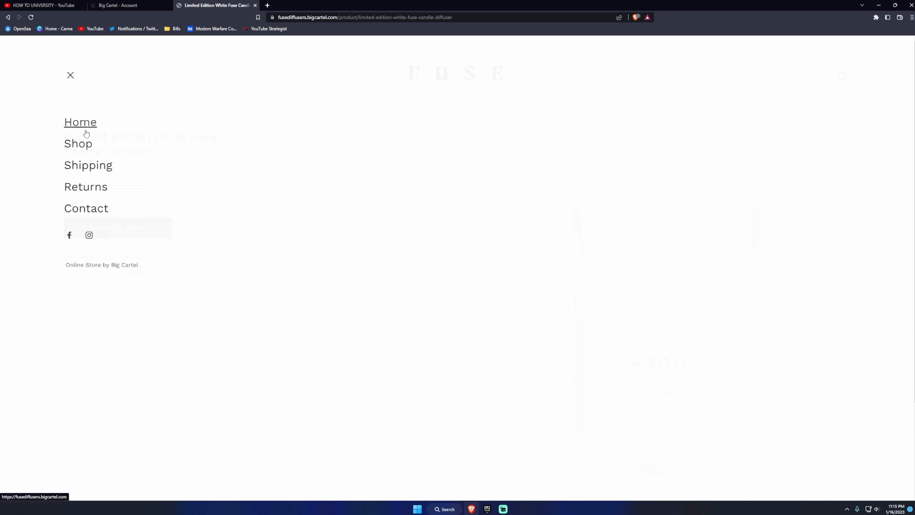
click(71, 79)
click(70, 76)
click(92, 189)
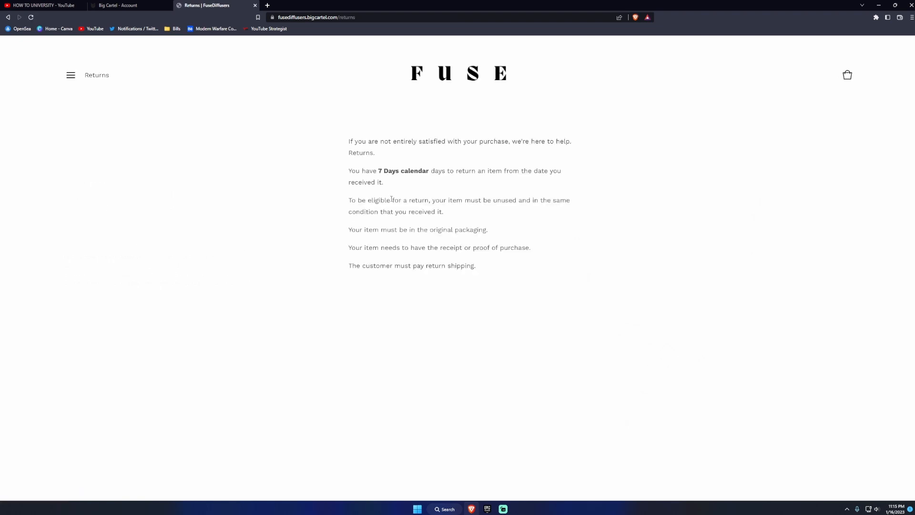
click(71, 75)
click(85, 208)
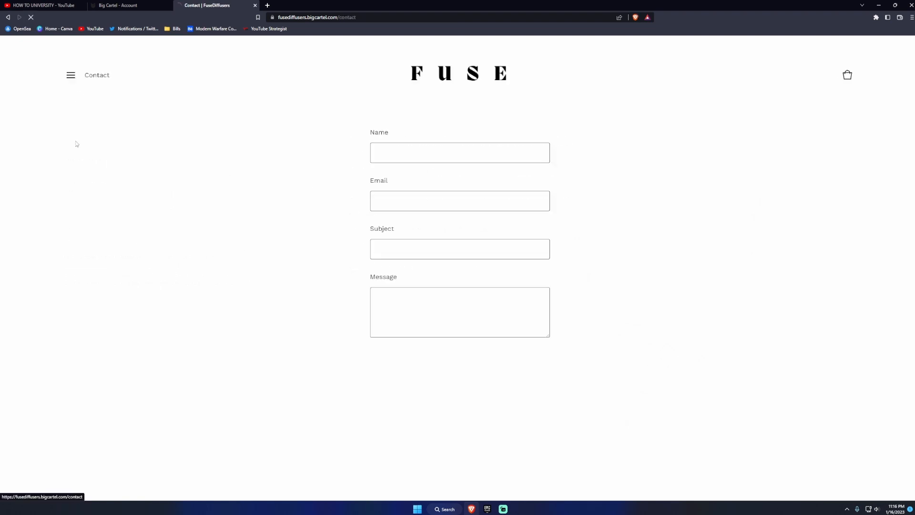
Open the store's linked Instagram profile, look through its posts, and close it to return to the Big Cartel account page
click(70, 75)
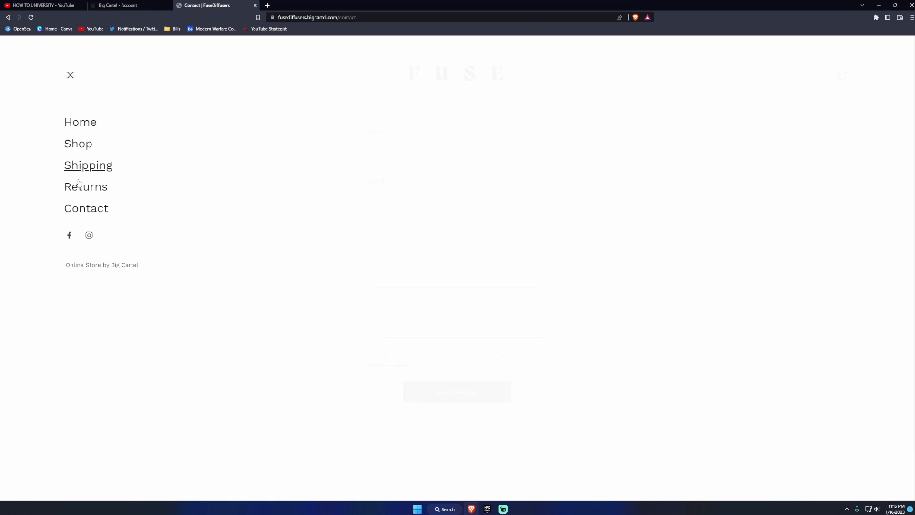
click(90, 236)
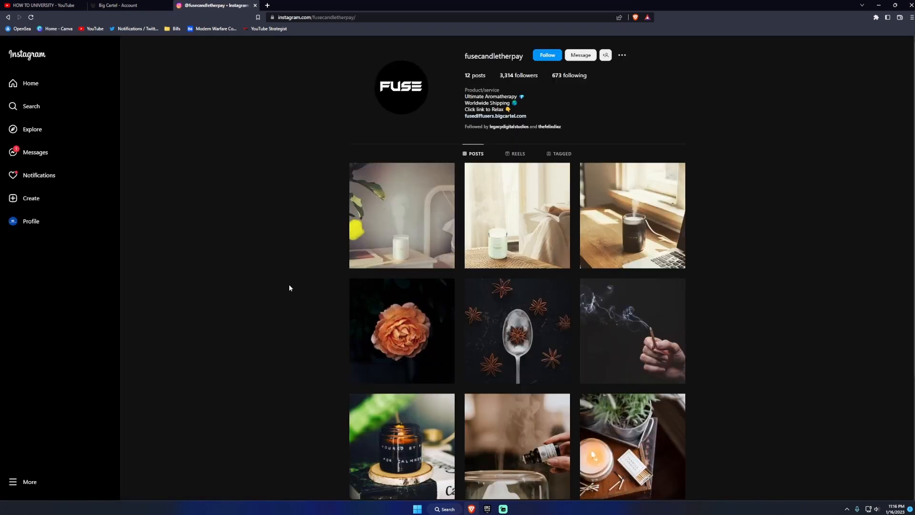
scroll(588, 305, down, 2)
scroll(588, 305, down, 2)
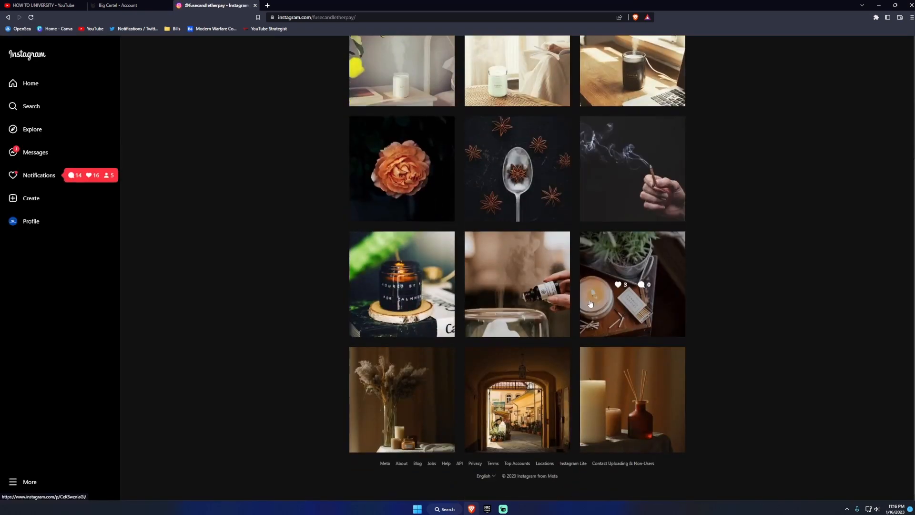
scroll(588, 305, up, 4)
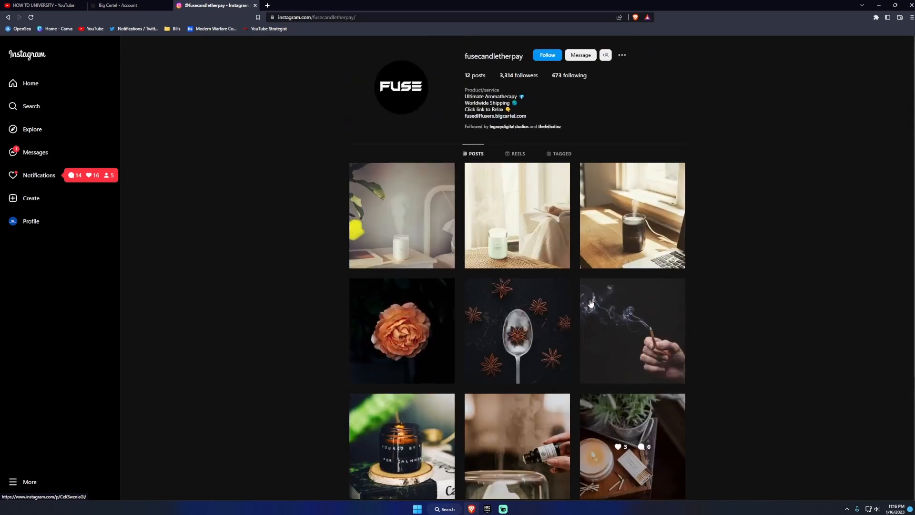
click(255, 5)
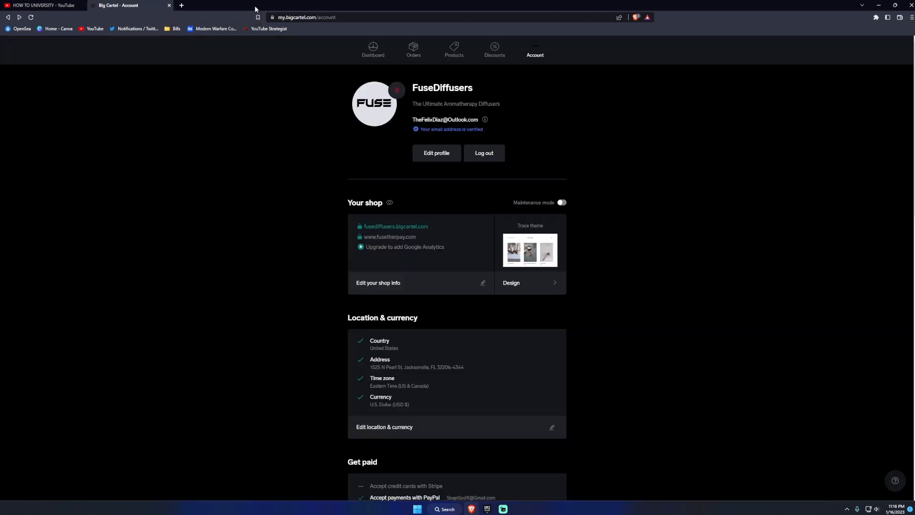
Browse the available themes in the shop's design settings and apply the Snacks theme, accepting the loss of current theme customizations
click(523, 289)
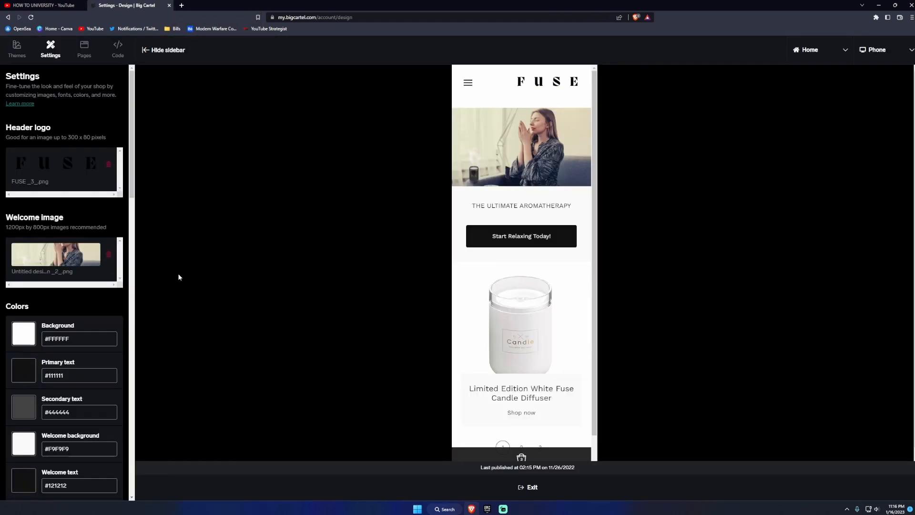
click(14, 52)
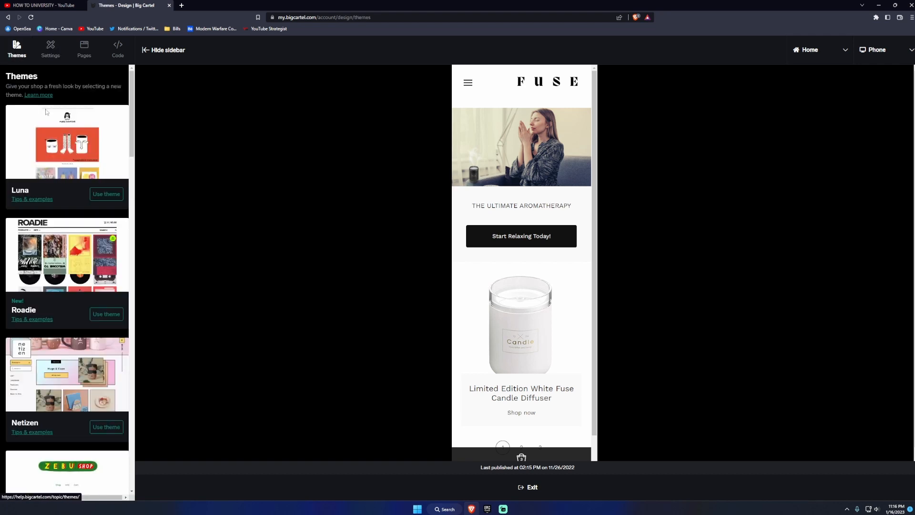
scroll(70, 141, down, 2)
scroll(71, 140, down, 7)
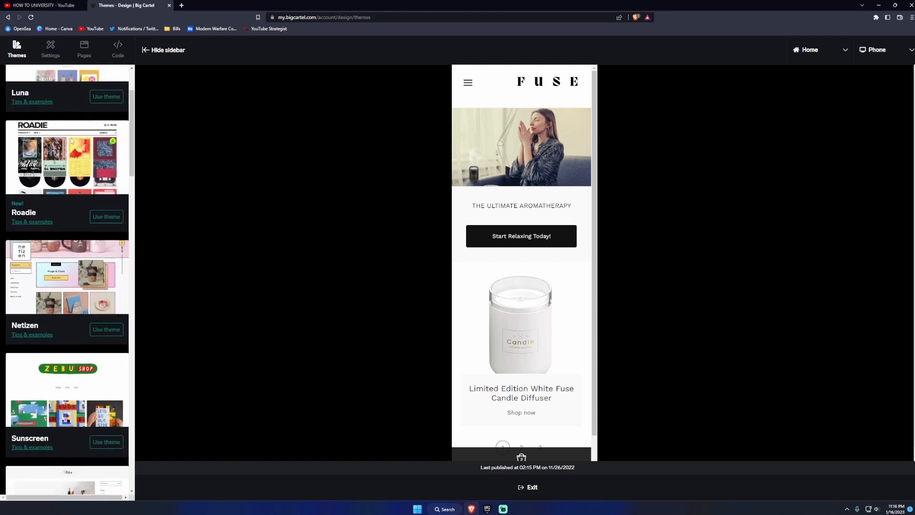
scroll(69, 140, down, 8)
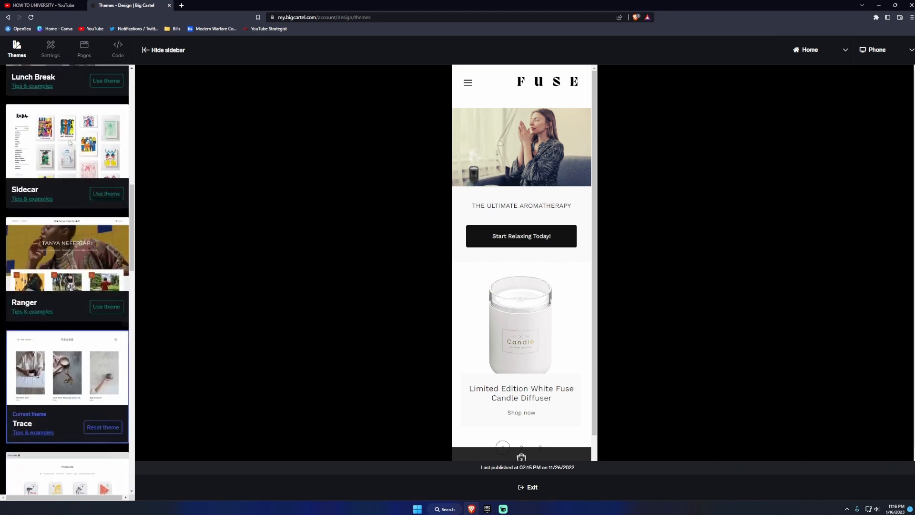
scroll(69, 141, down, 6)
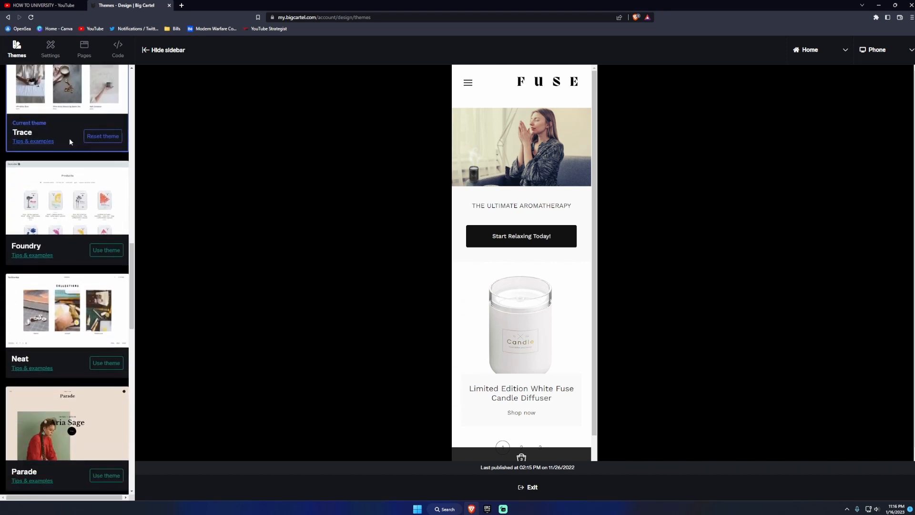
scroll(69, 143, down, 4)
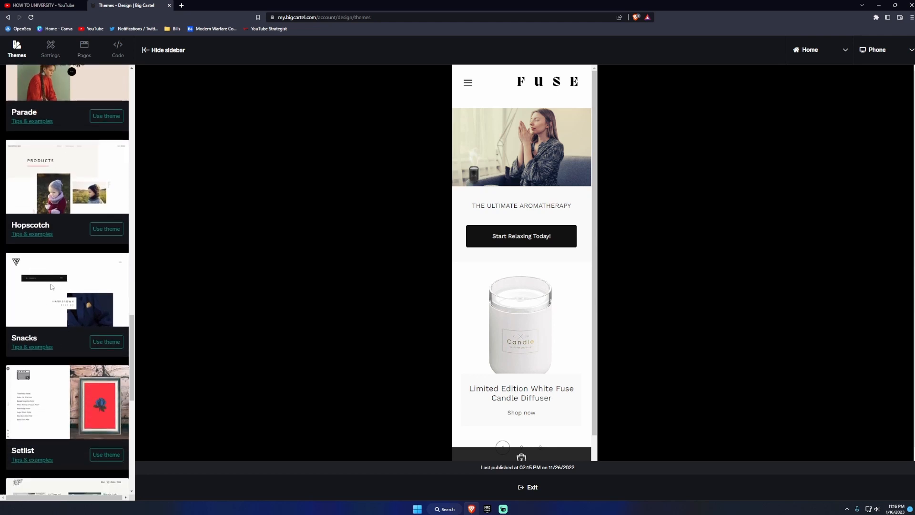
click(106, 343)
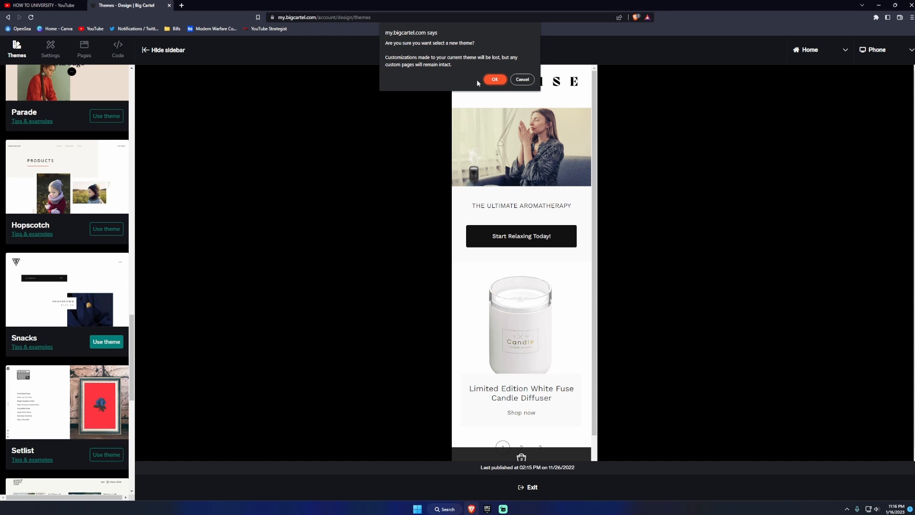
click(495, 81)
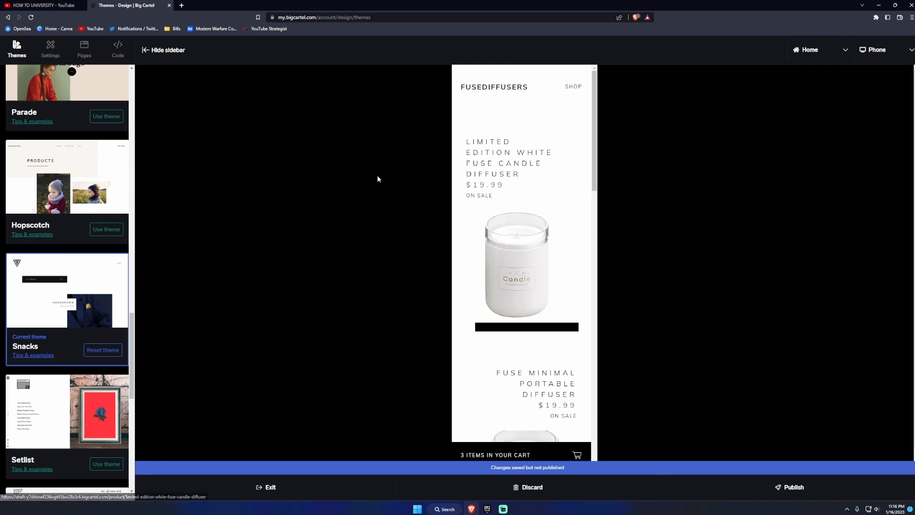
Review the shop's home page in the phone preview, and switch to the Desktop preview to check the layout there
click(882, 56)
click(911, 51)
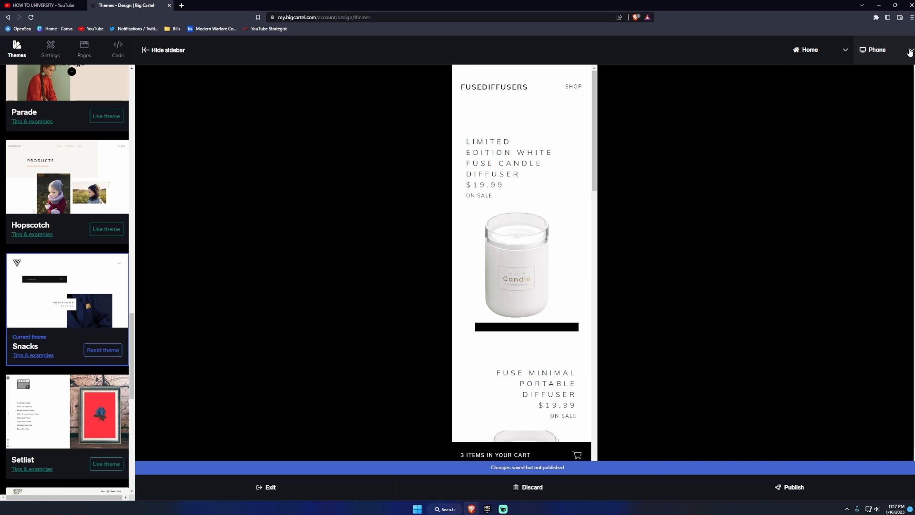
scroll(571, 133, down, 10)
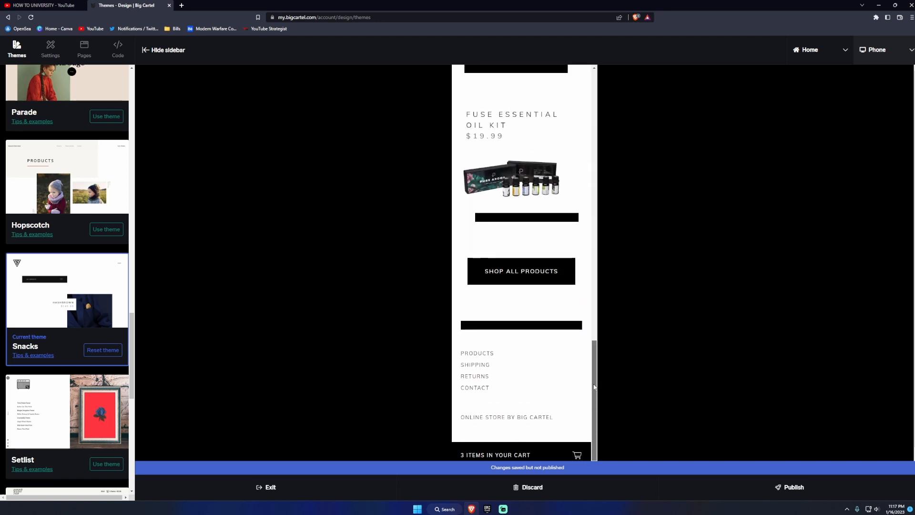
scroll(571, 126, up, 10)
scroll(571, 127, up, 1)
click(897, 51)
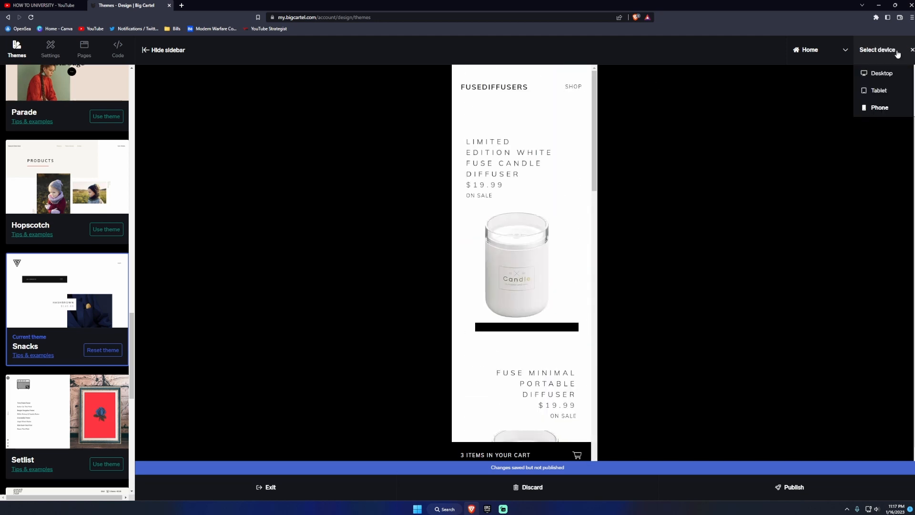
click(881, 67)
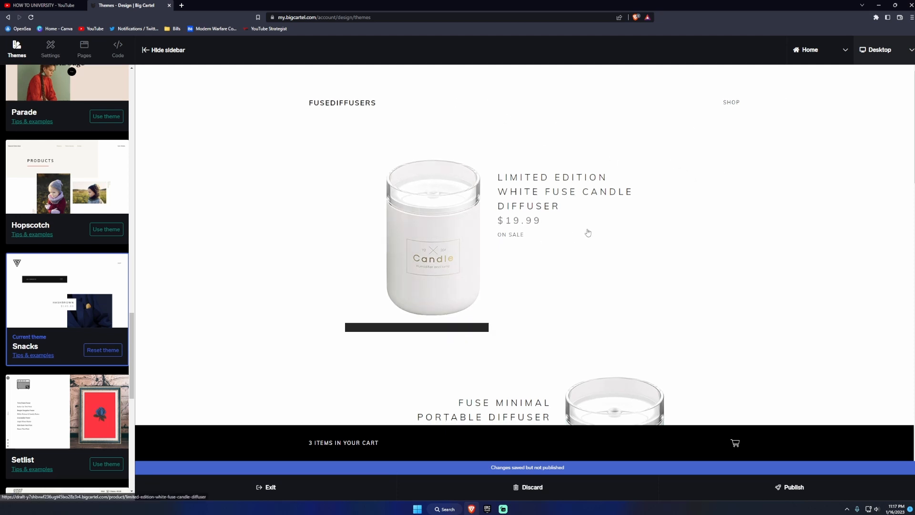
scroll(587, 231, down, 4)
scroll(586, 224, up, 4)
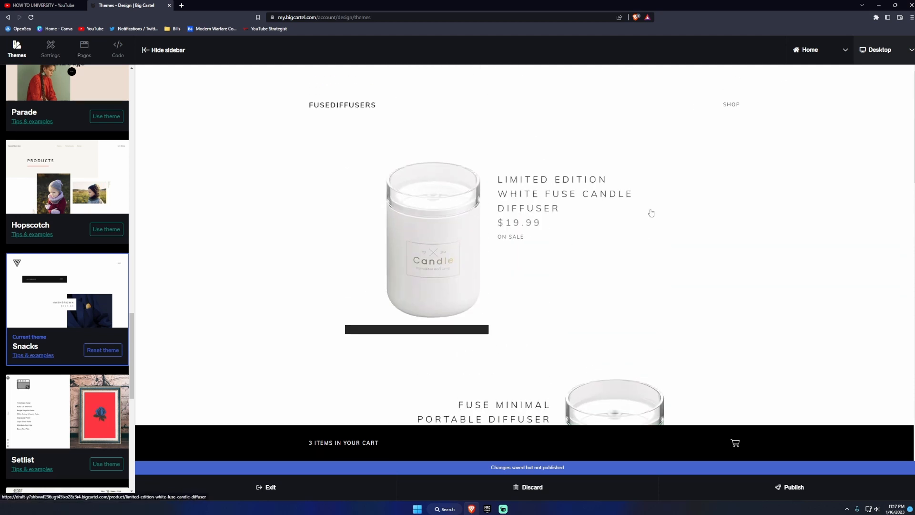
Publish the Snacks theme to the shop and look through the home page's product listing
click(779, 488)
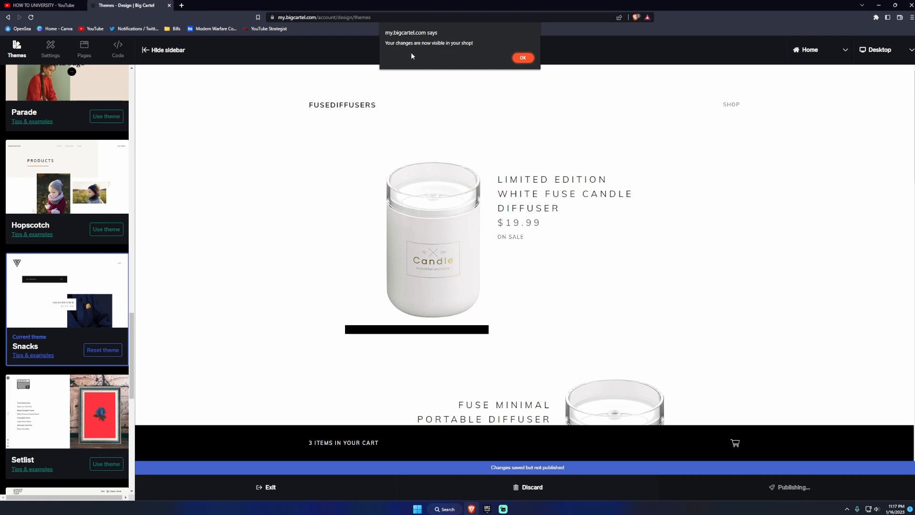
click(523, 58)
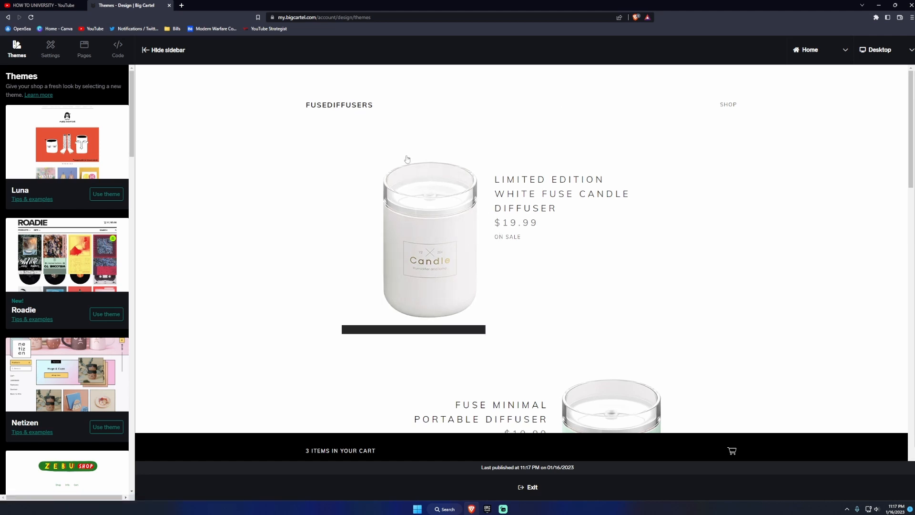
scroll(634, 247, down, 15)
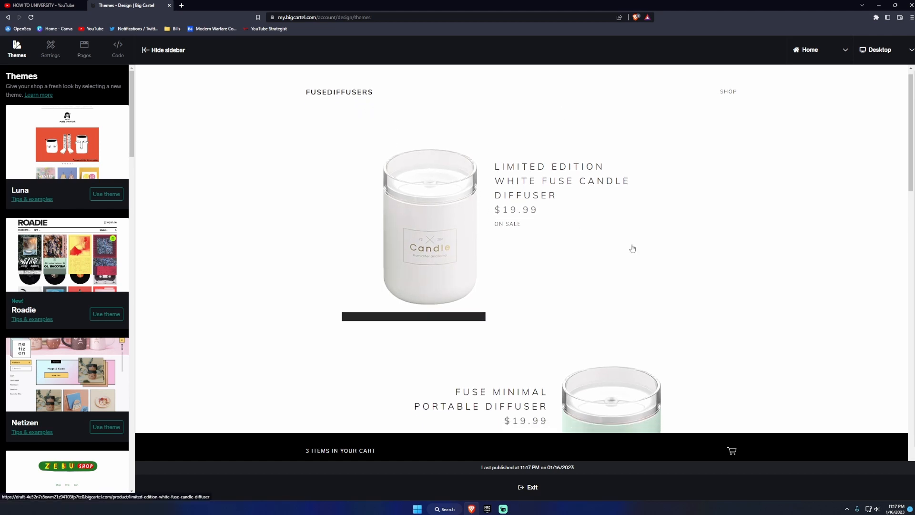
scroll(634, 247, down, 5)
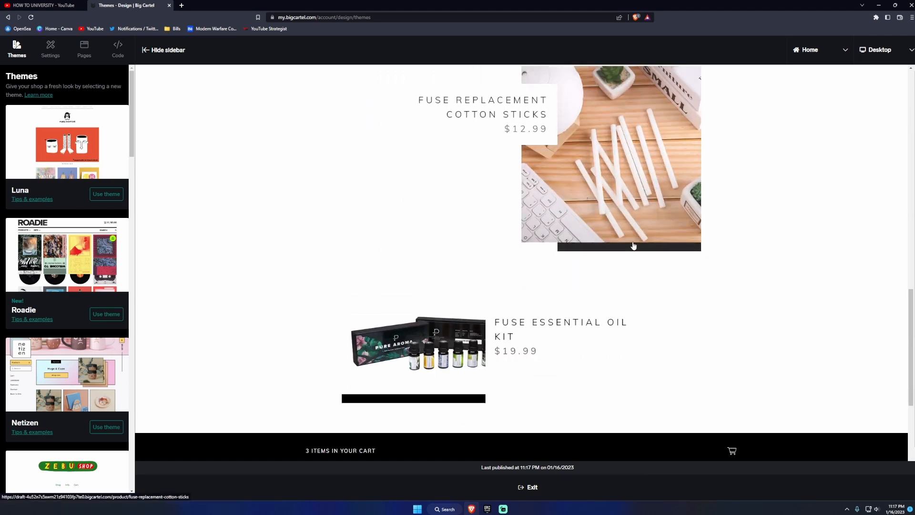
scroll(635, 239, up, 18)
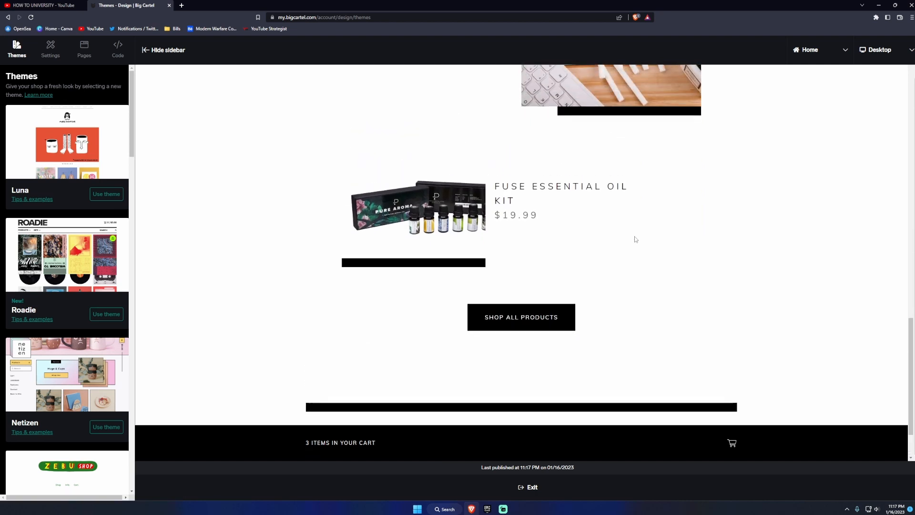
scroll(636, 242, up, 3)
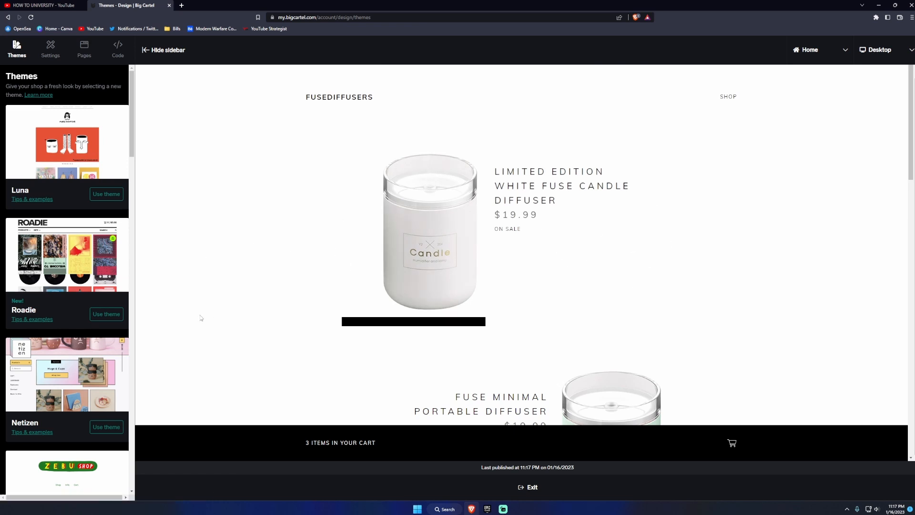
Upload the pfp image from the How To Thumbnails folder on the Desktop as the shop's logo in the theme settings
click(52, 53)
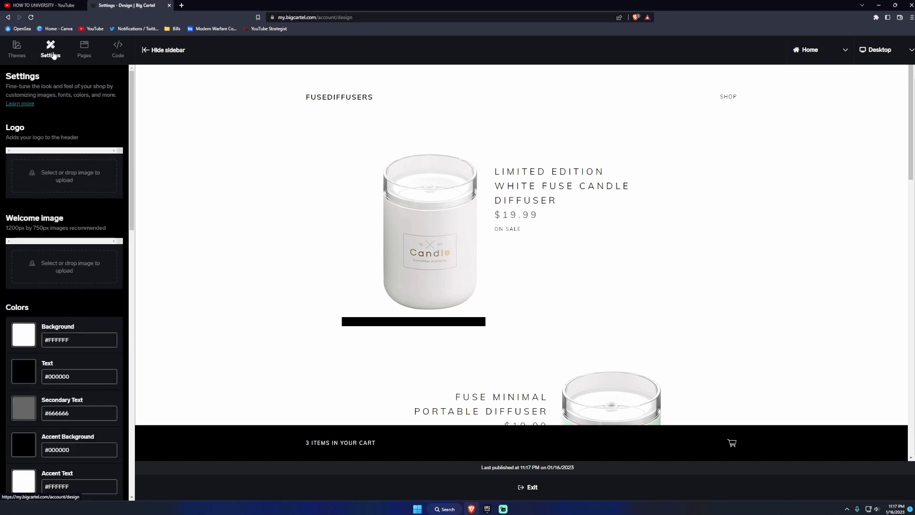
click(56, 181)
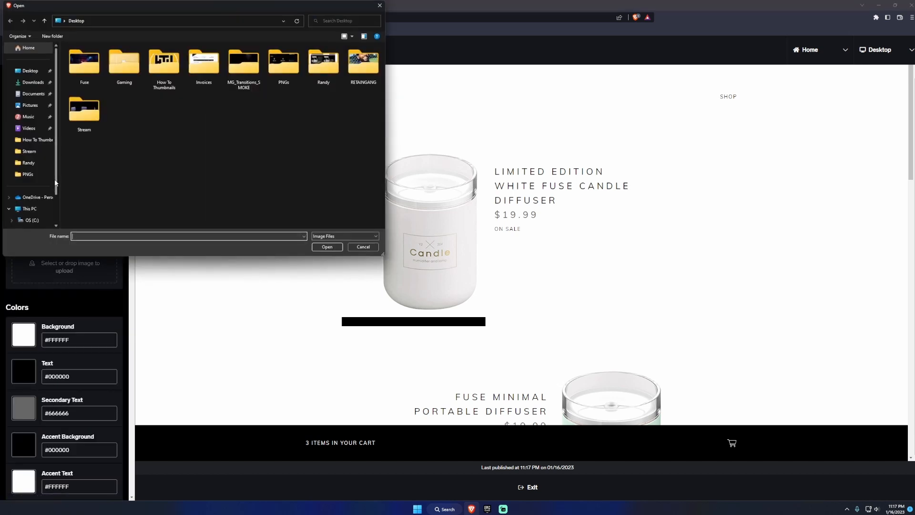
double_click(164, 64)
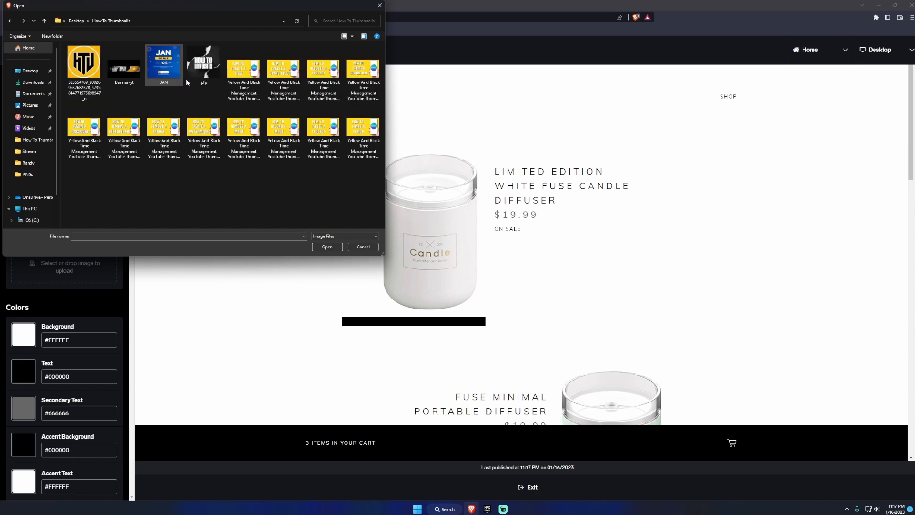
double_click(204, 67)
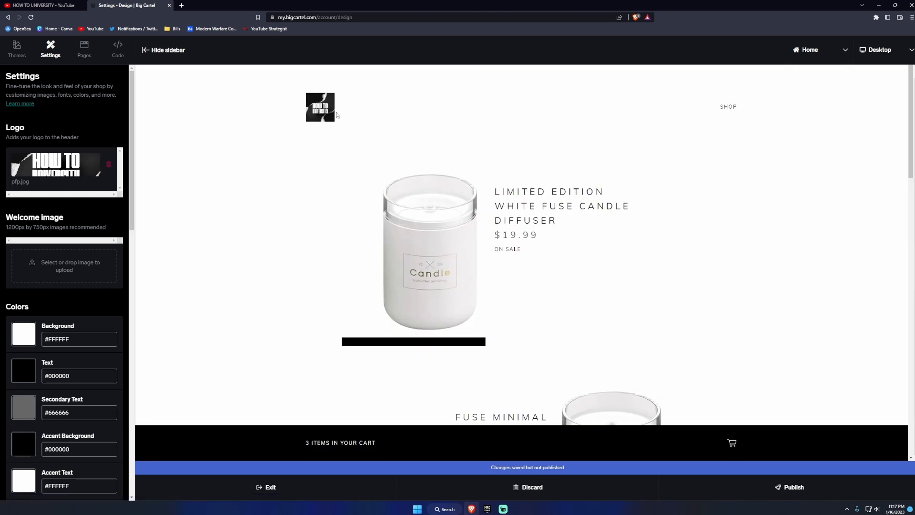
Upload the Banner-yt image as the shop's welcome image and check how it looks on the home page
click(73, 273)
double_click(76, 83)
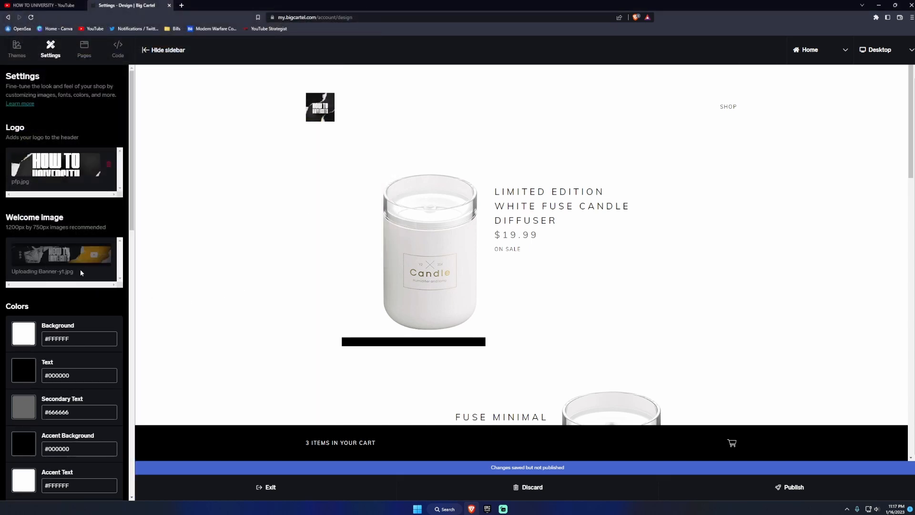
scroll(516, 282, down, 4)
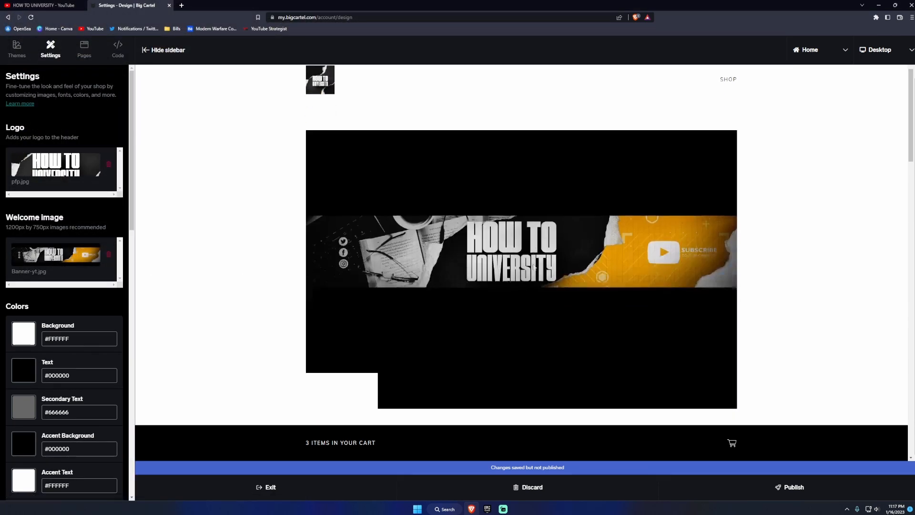
scroll(534, 268, up, 5)
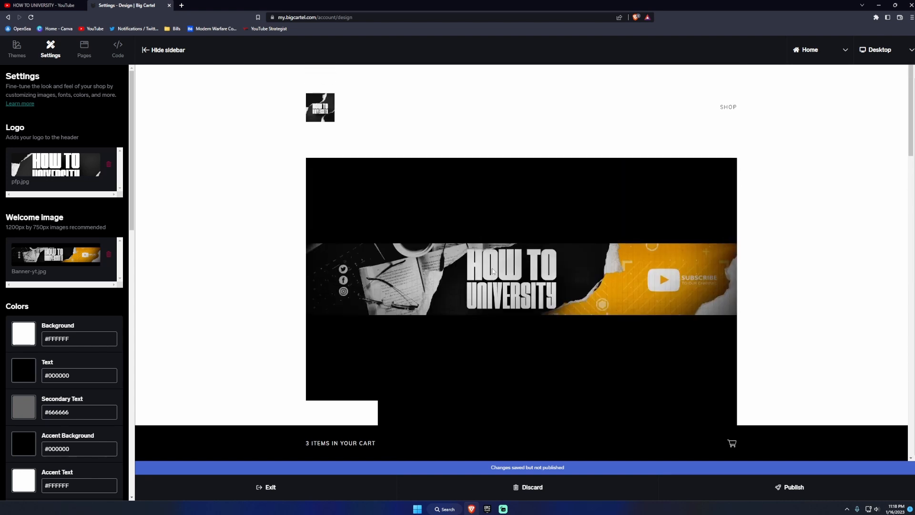
scroll(510, 290, down, 3)
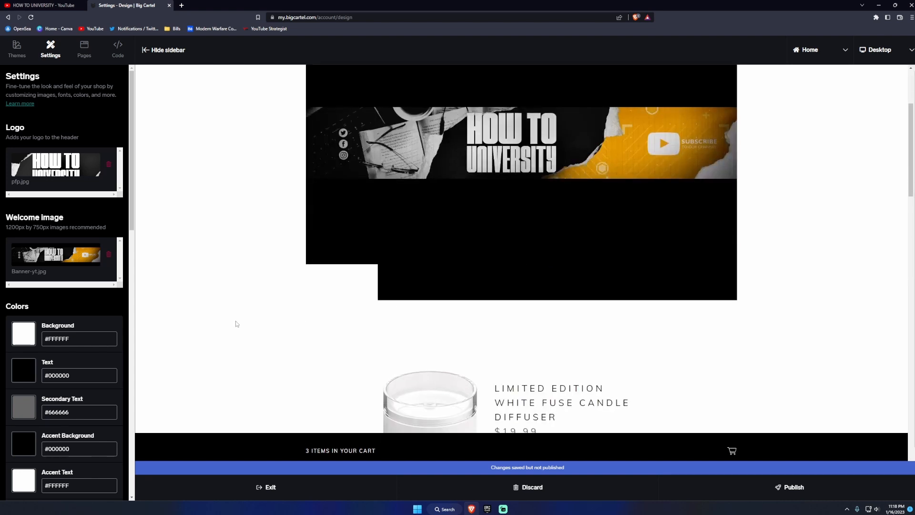
Set the theme's Errors color to the bright red #D50016
scroll(98, 320, down, 1)
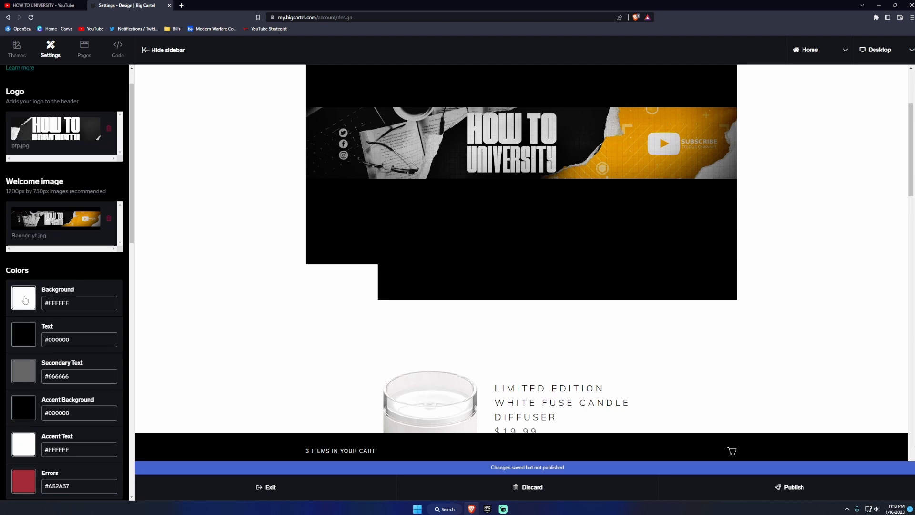
scroll(76, 285, down, 2)
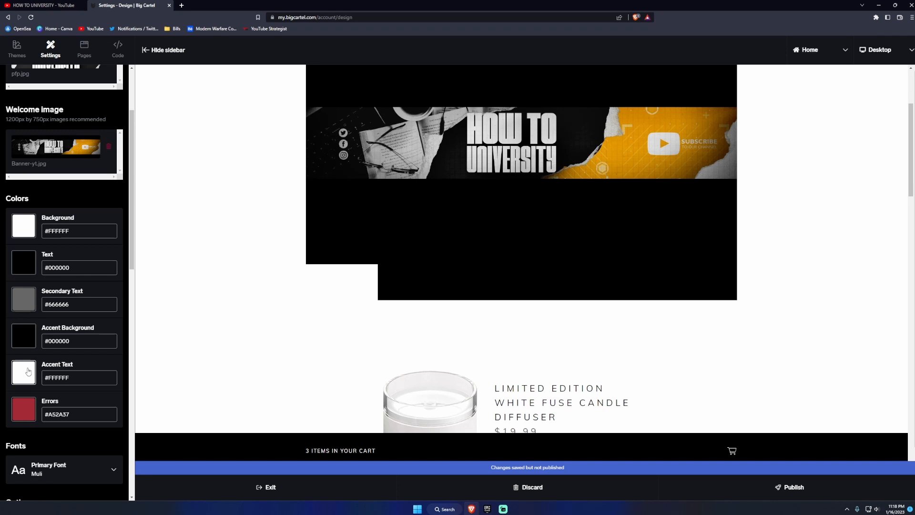
click(31, 411)
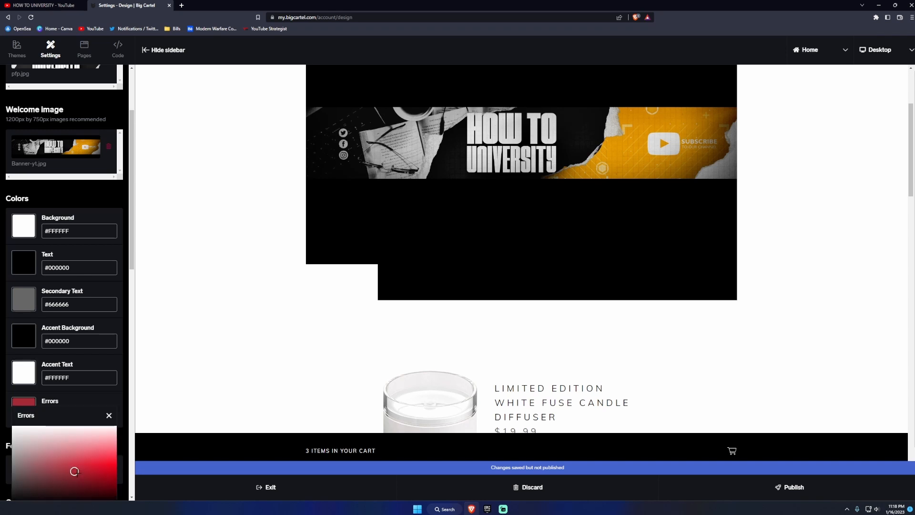
drag(74, 471, 118, 470)
click(127, 438)
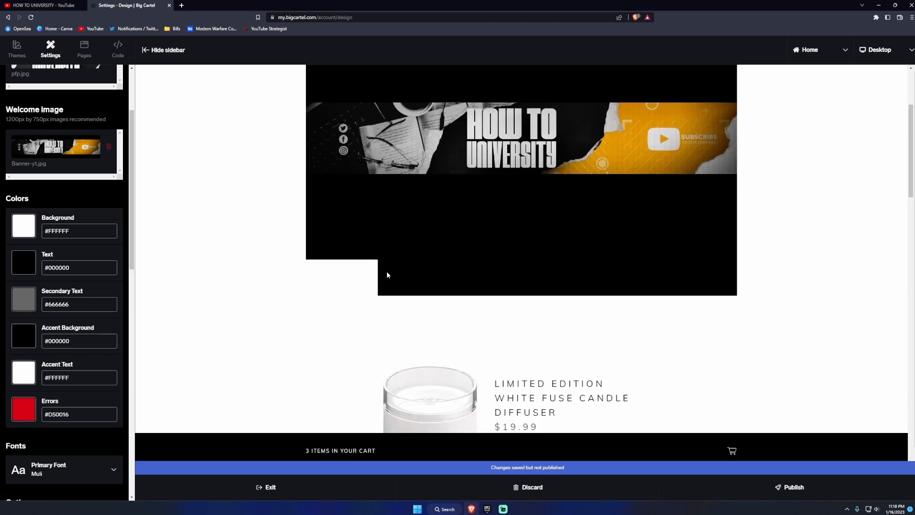
Set the shop's Background color to black, #000000, and look through the home page's product listing
scroll(390, 272, down, 5)
scroll(389, 273, up, 2)
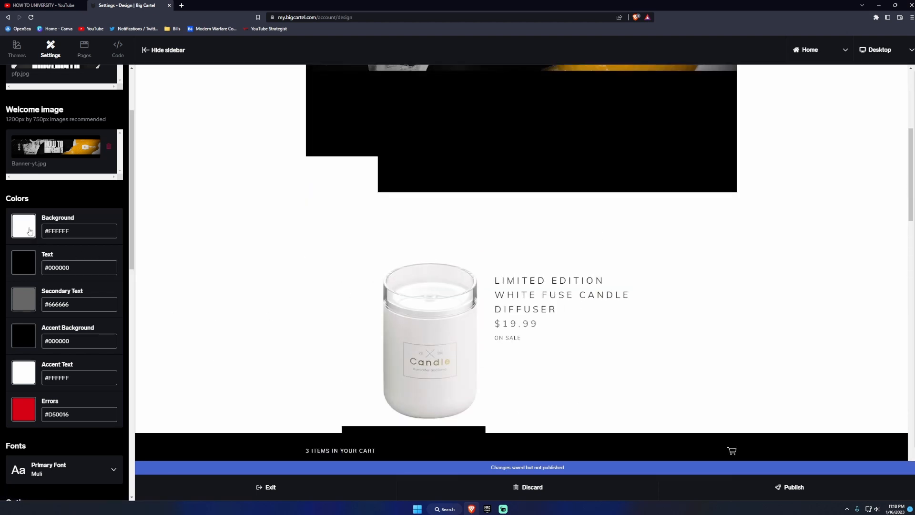
scroll(321, 257, up, 5)
scroll(369, 166, up, 1)
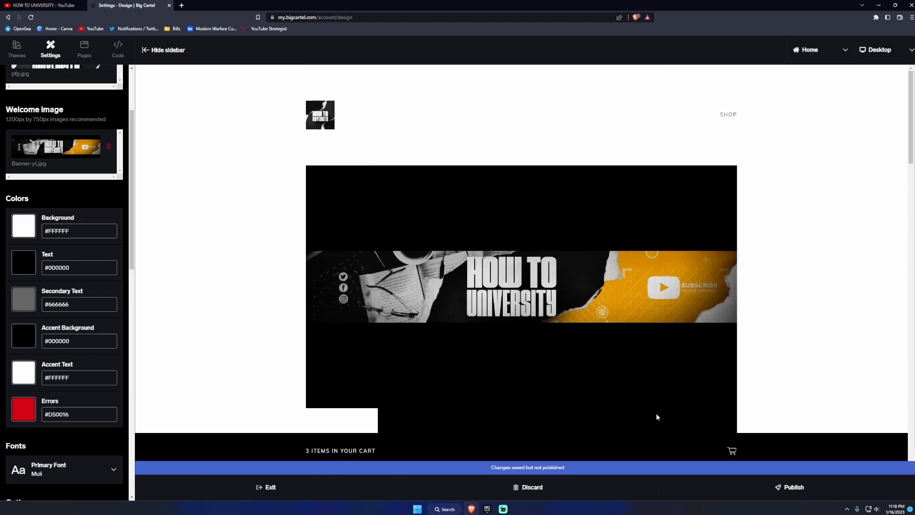
click(24, 225)
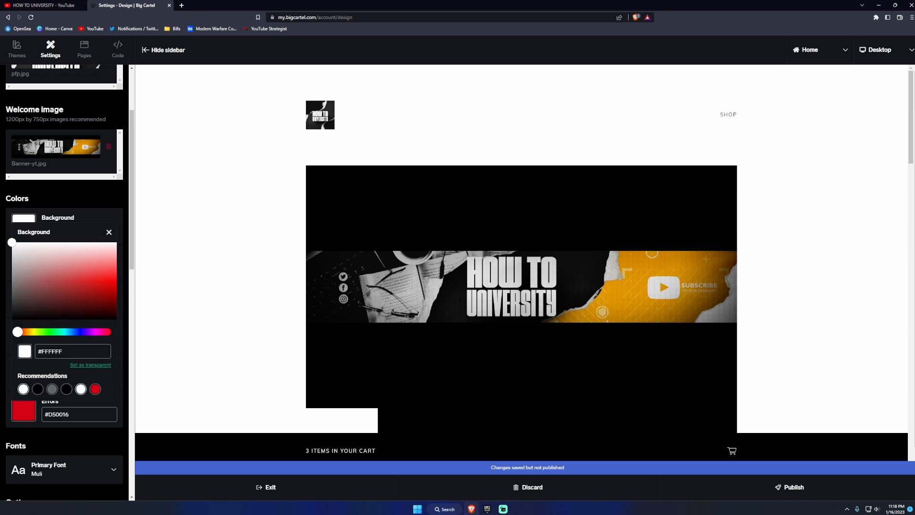
drag(16, 251, 10, 332)
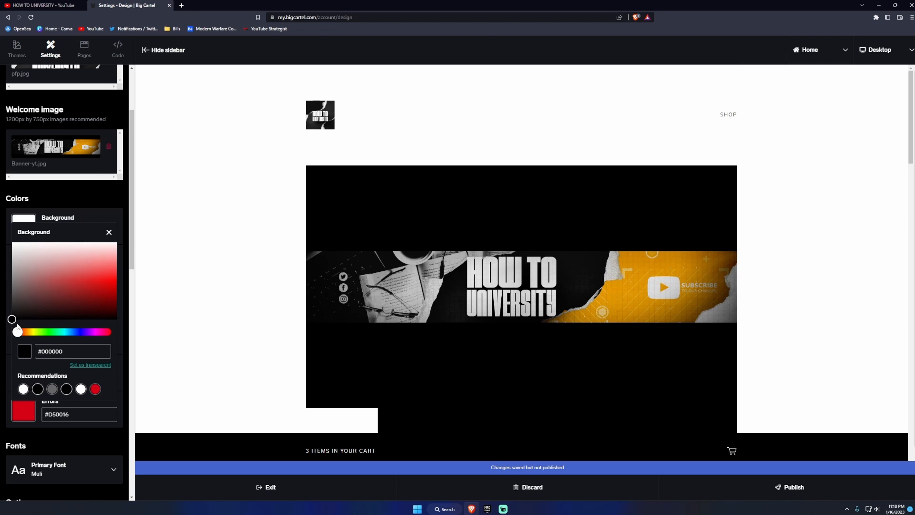
click(95, 210)
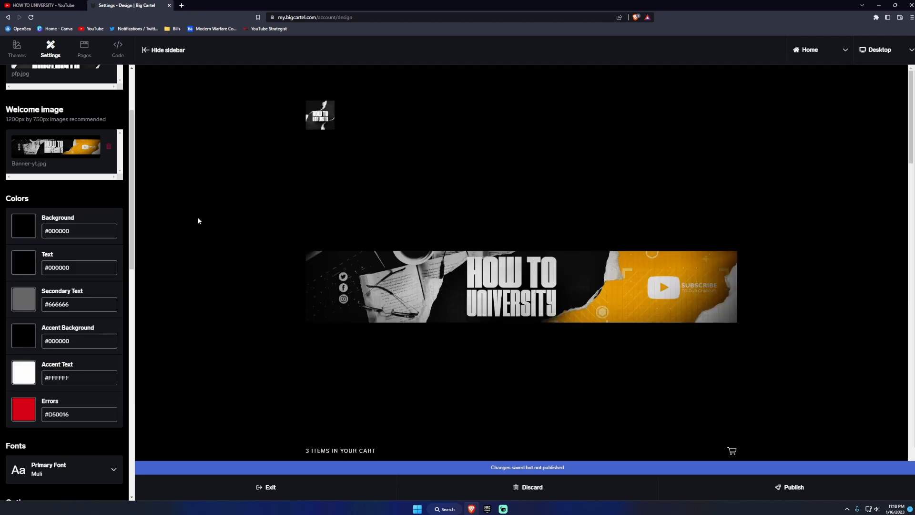
scroll(541, 220, down, 9)
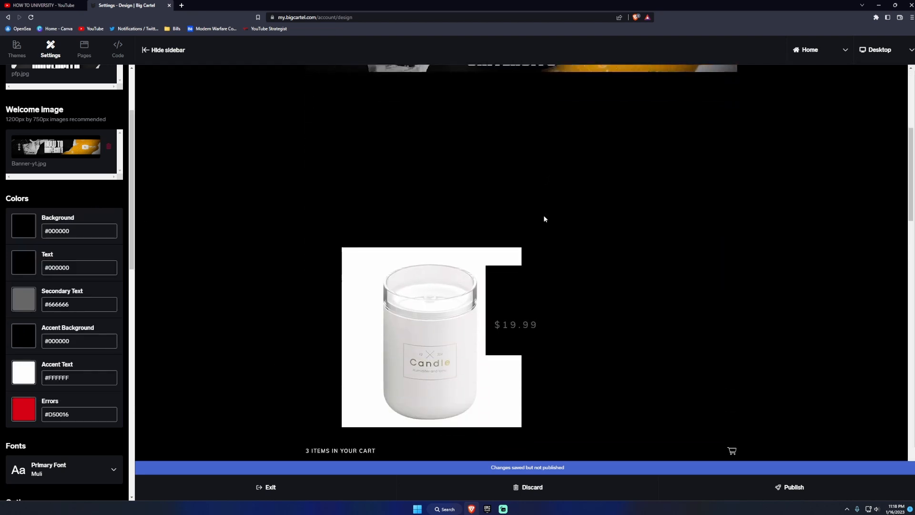
scroll(544, 219, down, 8)
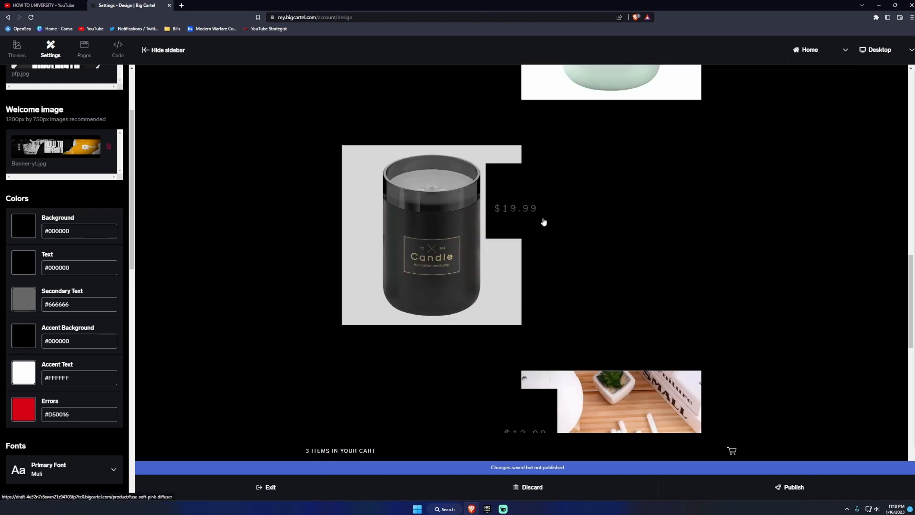
scroll(547, 219, up, 15)
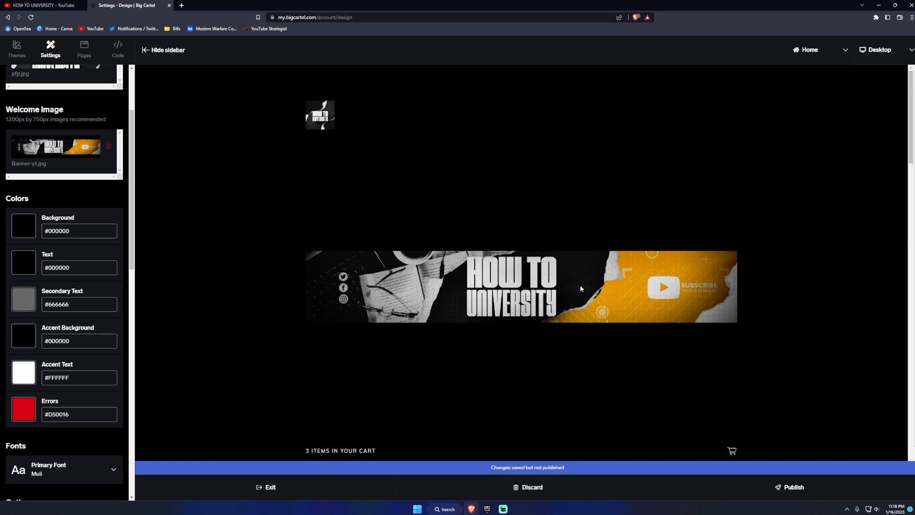
Set the Secondary Text color used for the product prices to the yellow #FDCC17
scroll(361, 195, down, 5)
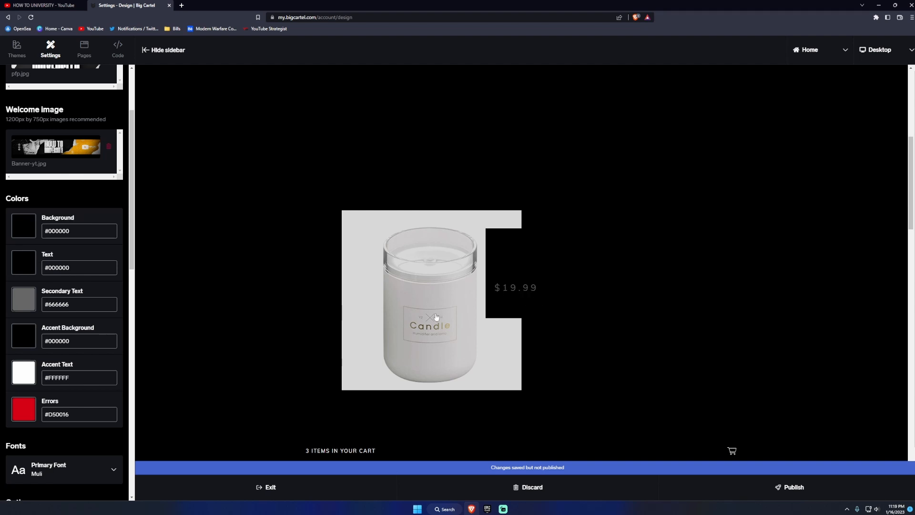
click(23, 299)
drag(21, 407, 32, 407)
drag(12, 361, 117, 366)
drag(38, 408, 37, 408)
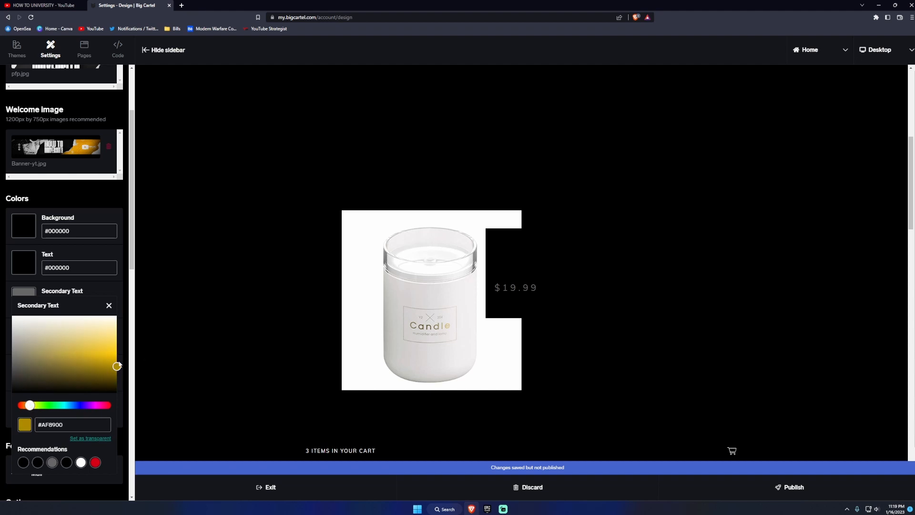
drag(118, 365, 115, 351)
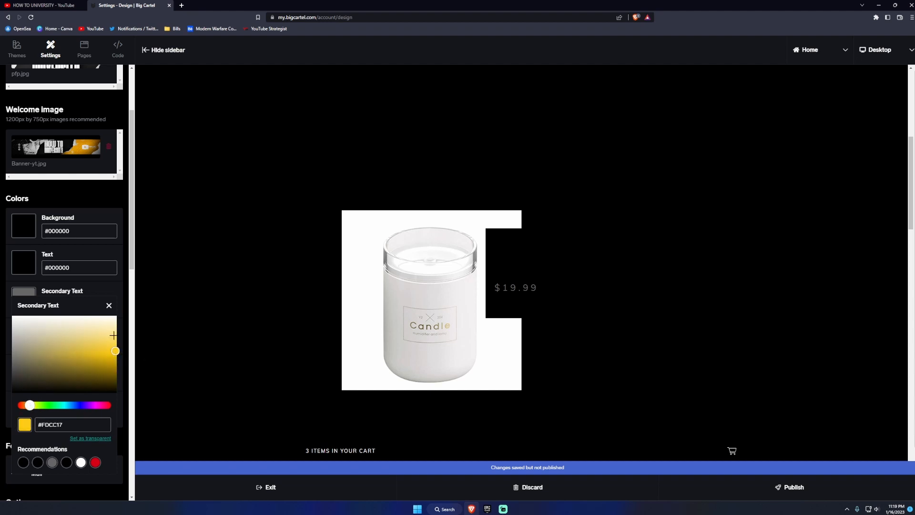
click(116, 278)
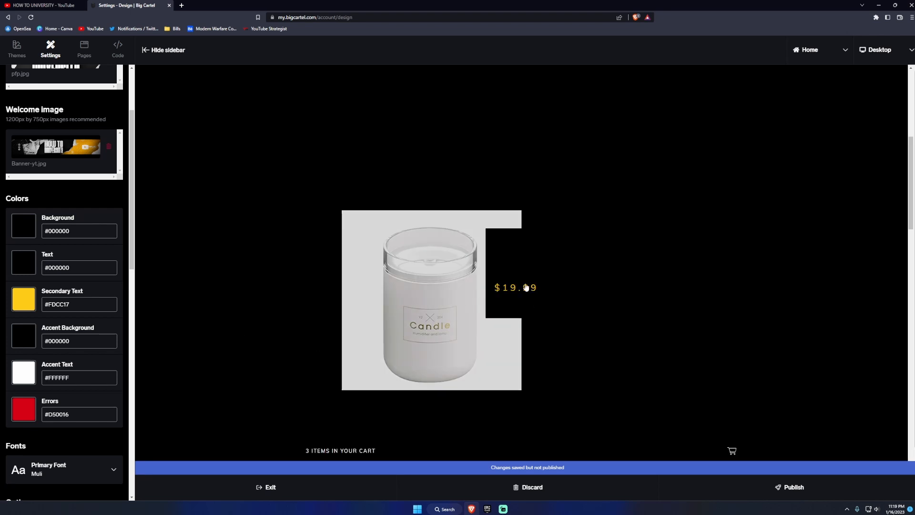
Set the shop's main Text color to white, #FFFFFF
click(30, 269)
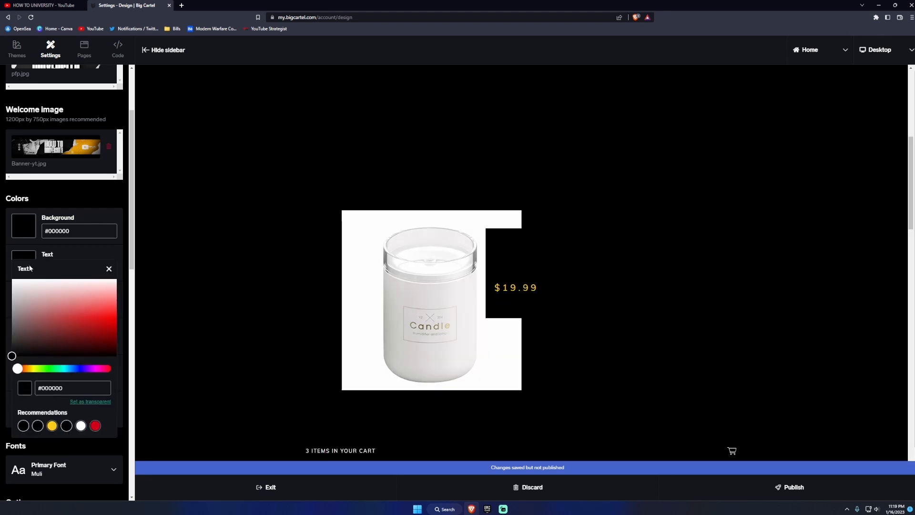
drag(12, 355, 3, 277)
click(70, 194)
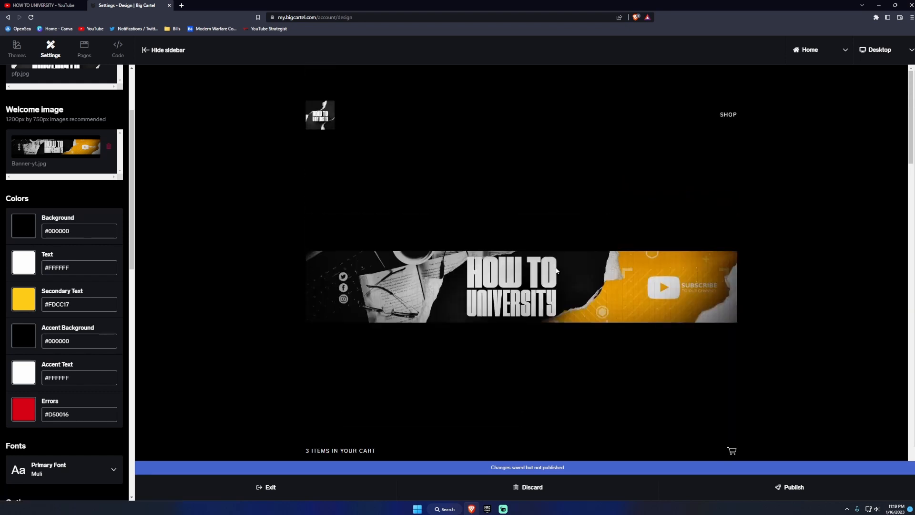
Try the gray #666161 as the Accent Background color and check it on the home page
click(26, 340)
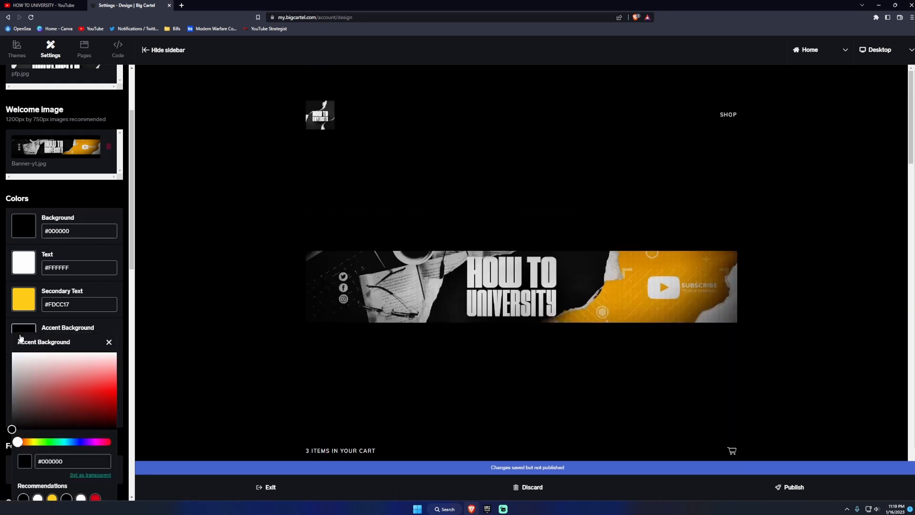
drag(11, 429, 15, 399)
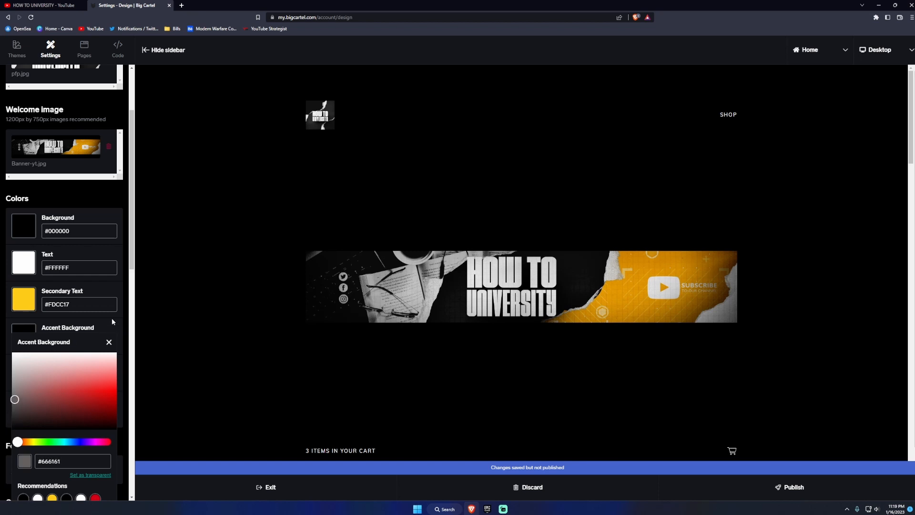
click(111, 317)
scroll(429, 324, down, 4)
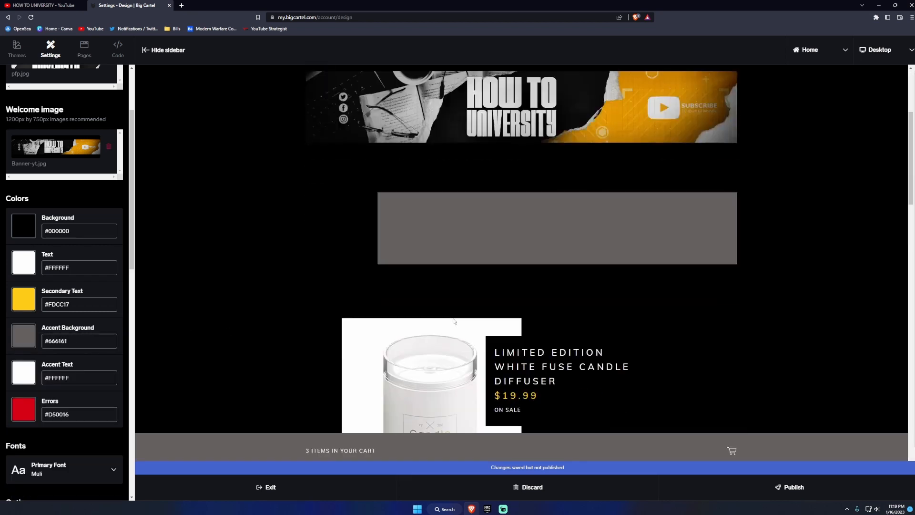
scroll(454, 321, down, 3)
scroll(482, 252, up, 2)
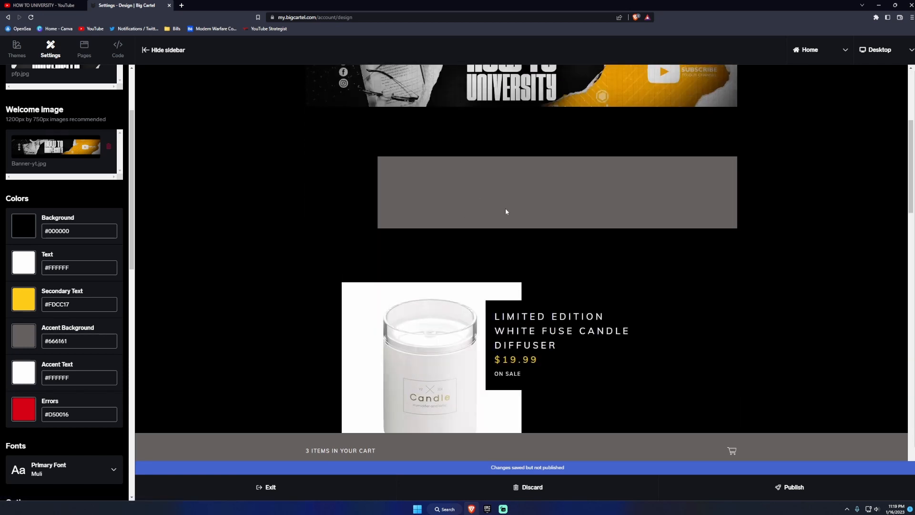
scroll(605, 204, up, 2)
Set the Accent Background color to white, #FFFFFF, and look over the product listing with it
click(23, 335)
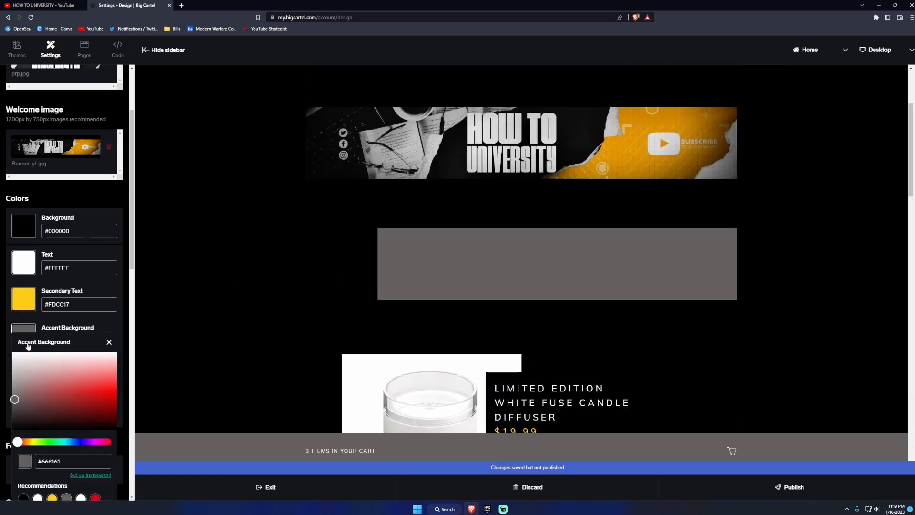
drag(16, 399, 12, 352)
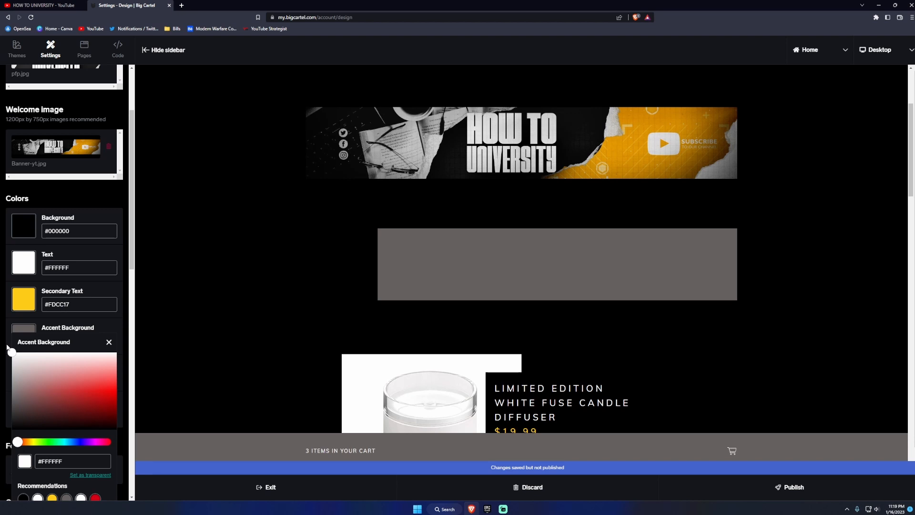
click(58, 193)
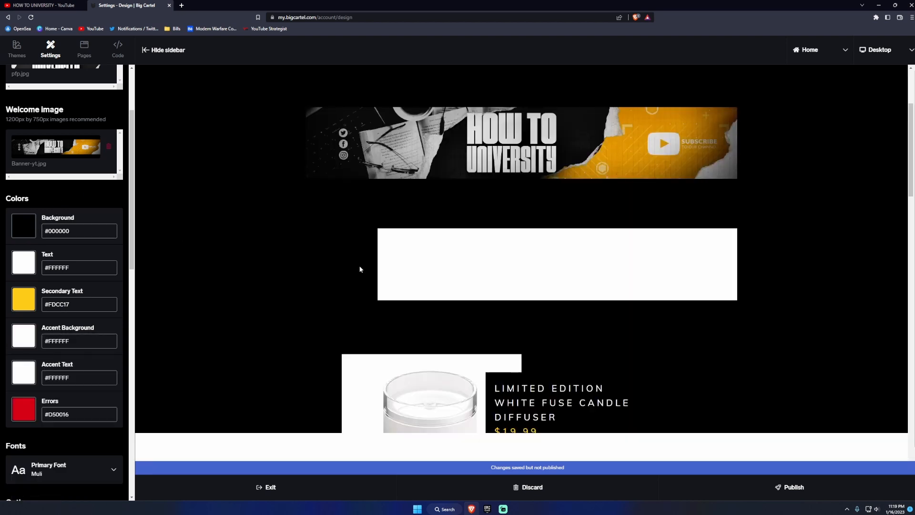
scroll(605, 282, down, 10)
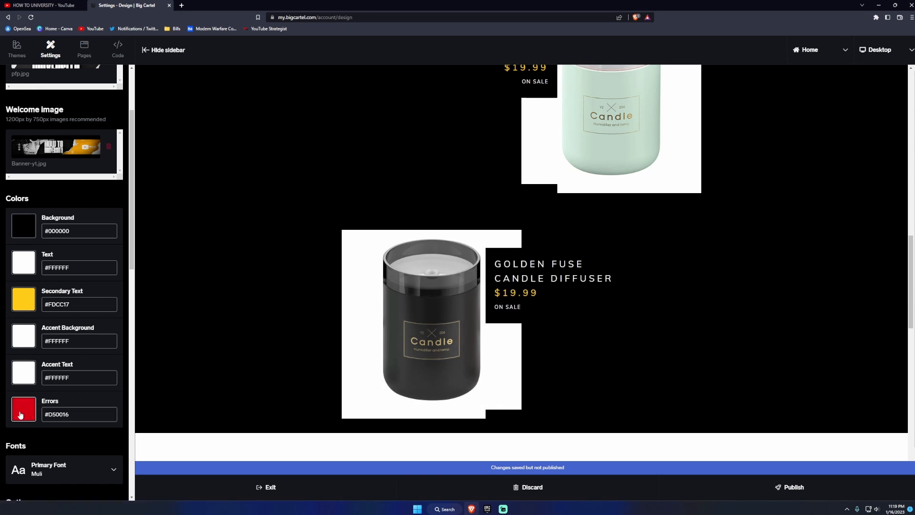
Try Amaranth, Arial, Asap, Chewy, Cutive and Dosis as the shop's primary font
scroll(25, 416, down, 5)
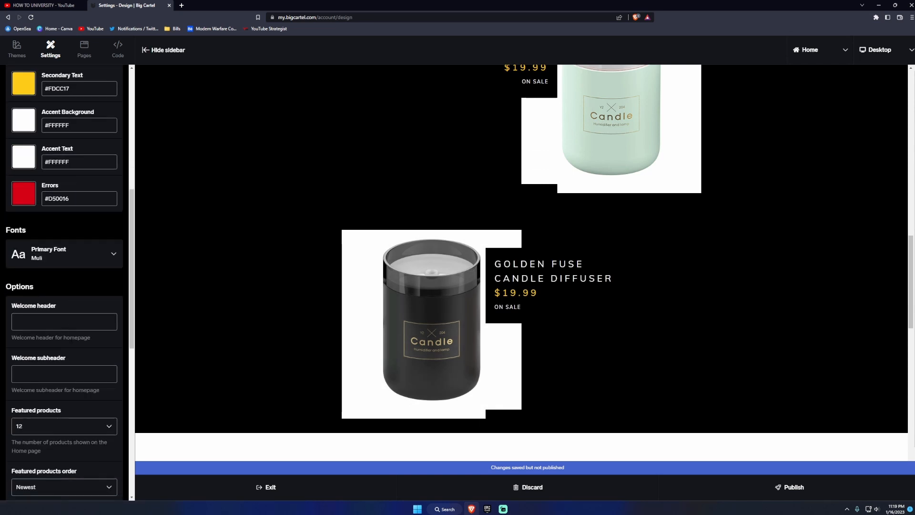
click(112, 255)
click(68, 298)
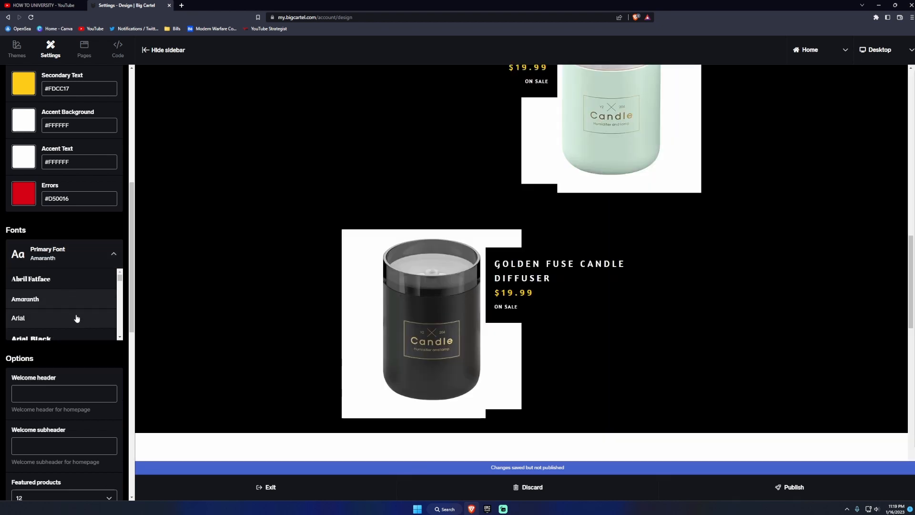
click(75, 316)
scroll(71, 309, down, 1)
click(66, 303)
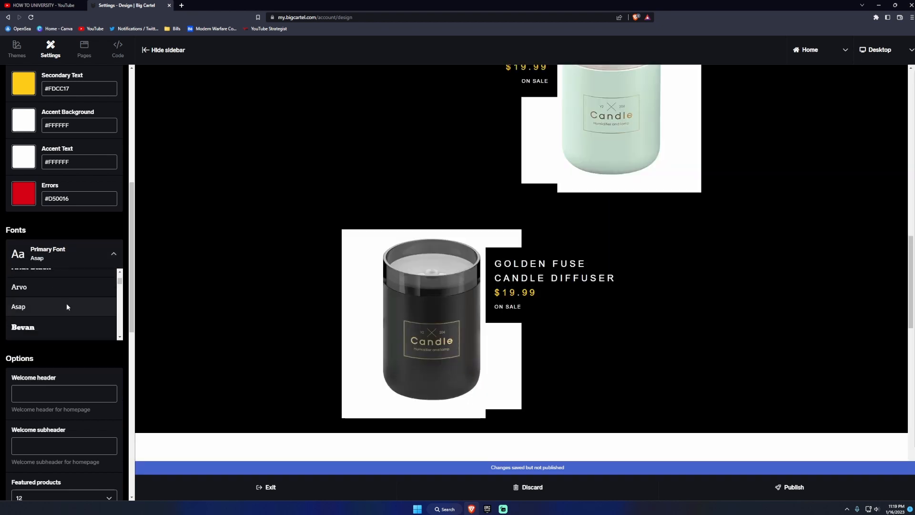
click(58, 312)
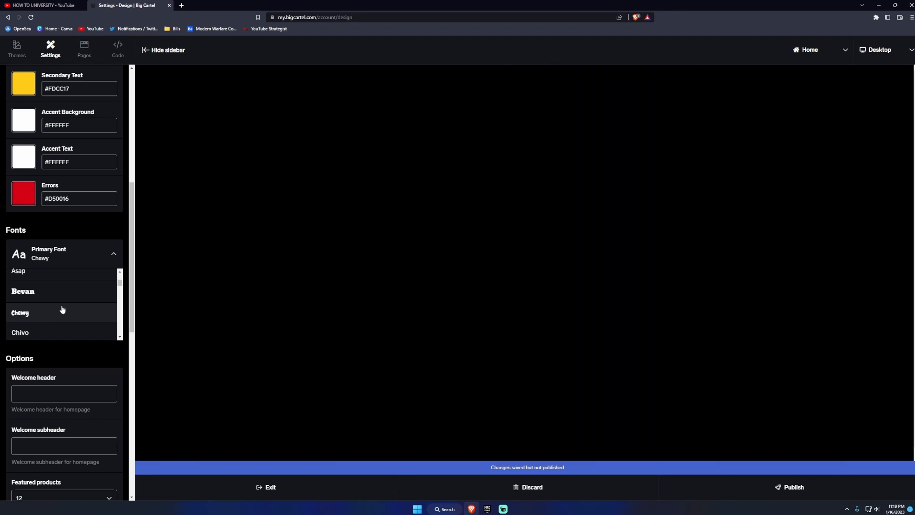
scroll(57, 317, down, 1)
click(57, 318)
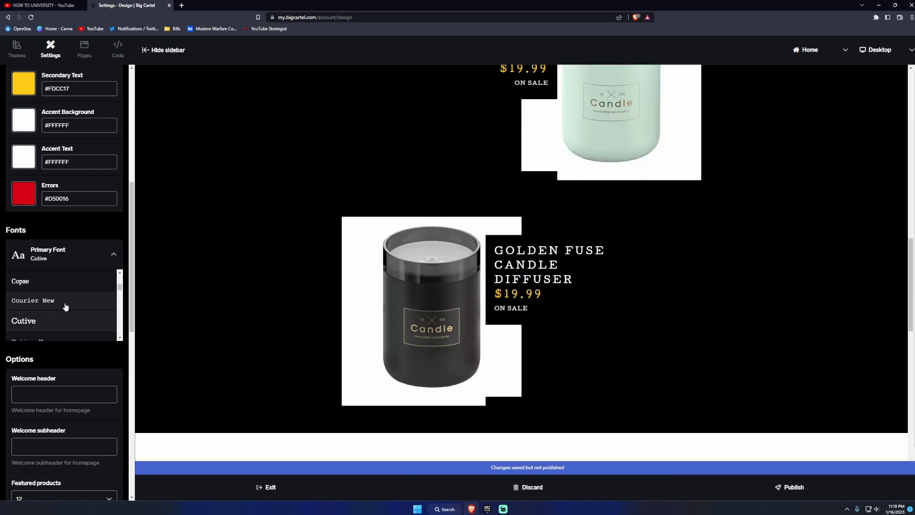
scroll(64, 306, down, 1)
click(65, 310)
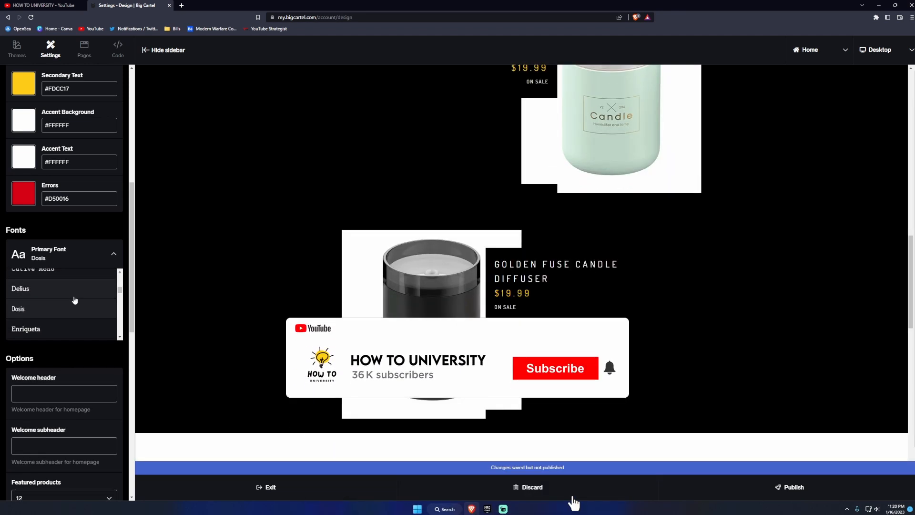
Try Fauna One and Impact as the primary font, and set it to Lato
scroll(65, 313, down, 1)
click(68, 313)
scroll(68, 314, down, 2)
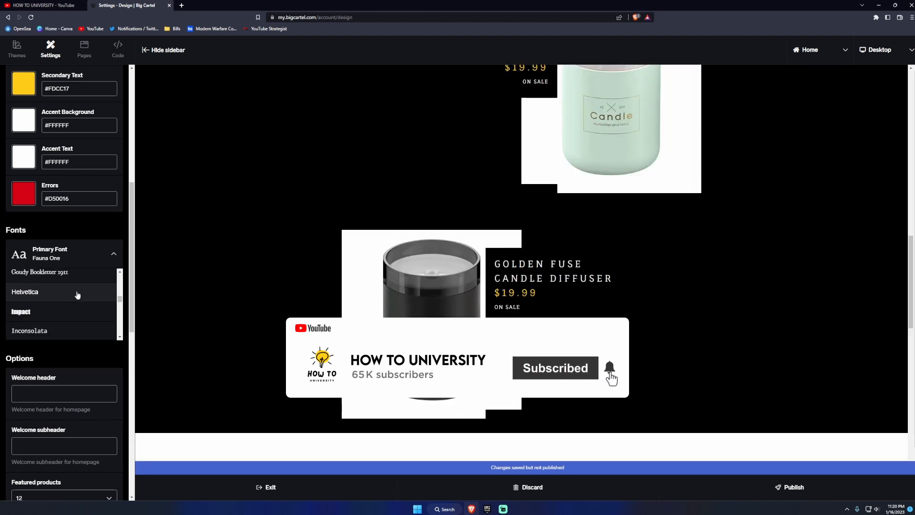
click(76, 310)
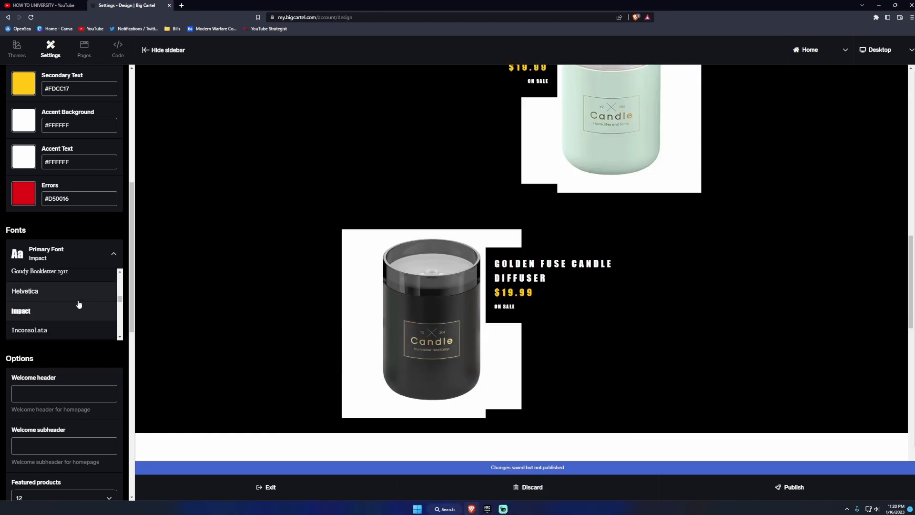
scroll(74, 306, down, 2)
click(73, 297)
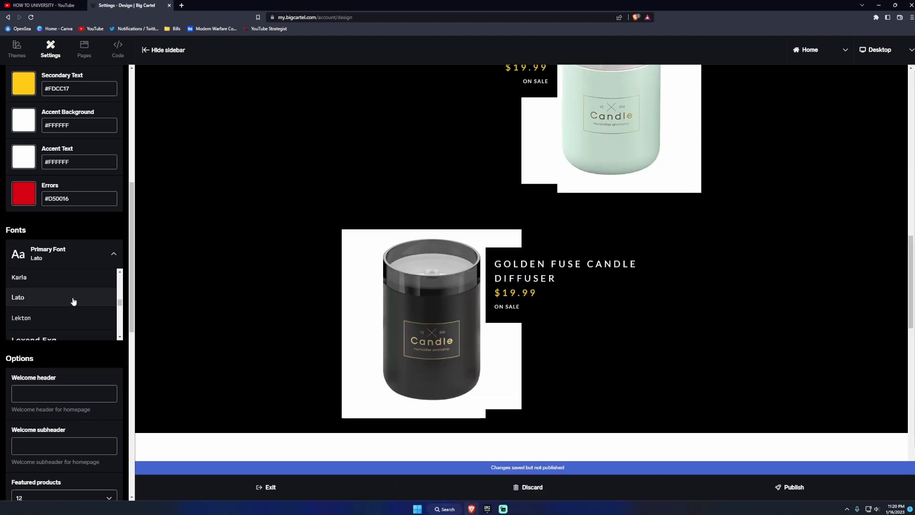
Set the primary font to Lexend Exa and check it on the home page
scroll(70, 304, down, 1)
click(69, 304)
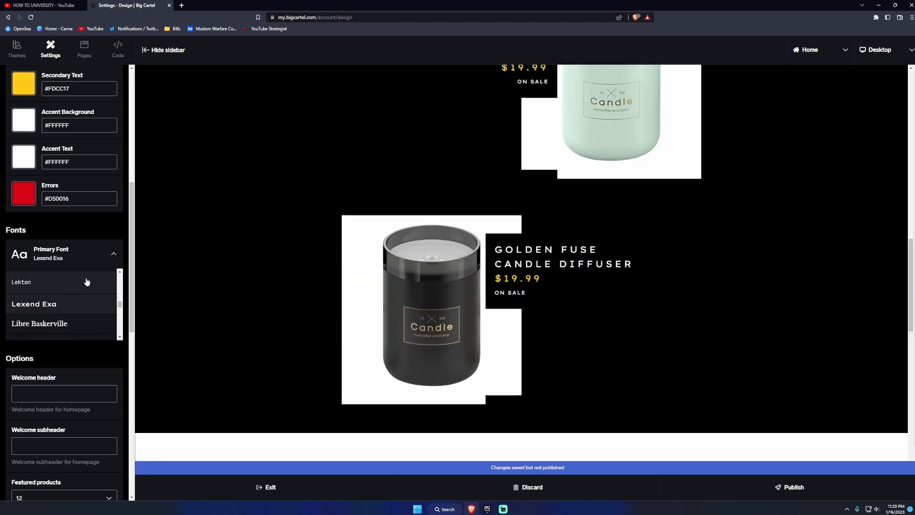
scroll(559, 283, up, 10)
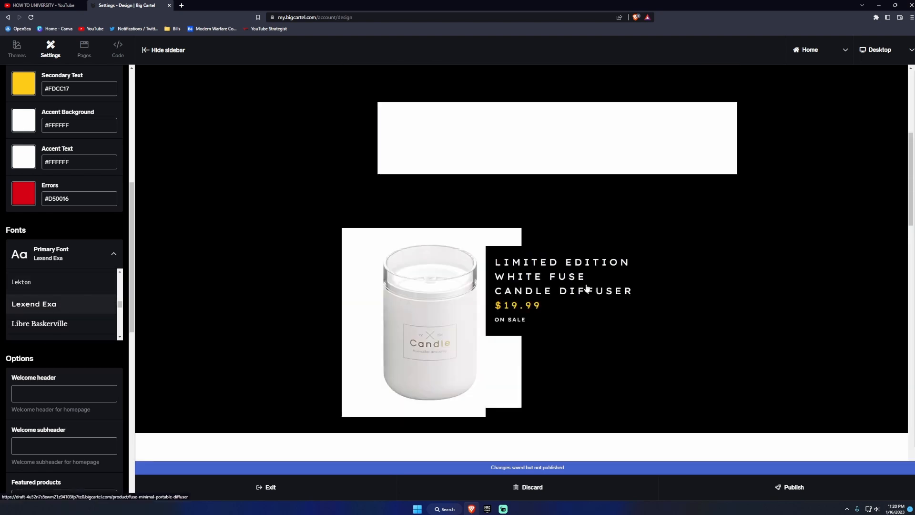
scroll(586, 277, down, 3)
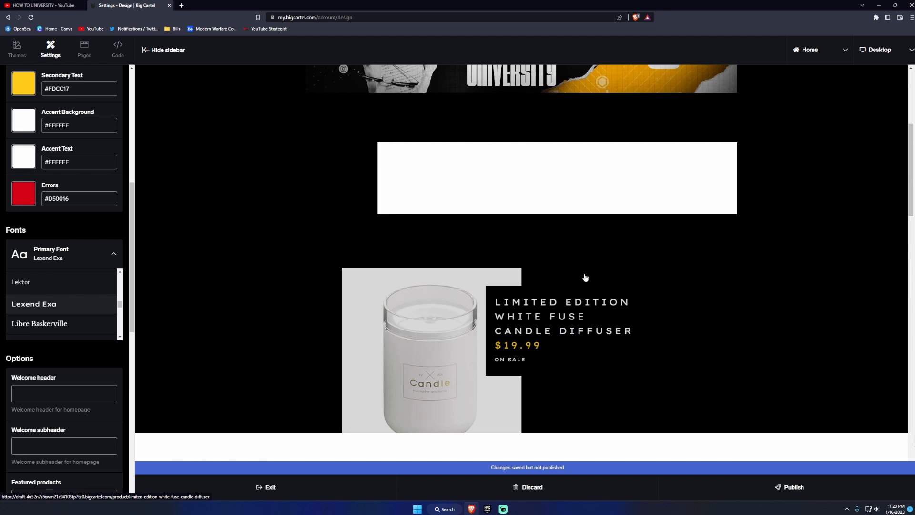
Publish the design changes to the shop and look over the product listing in the preview
click(767, 493)
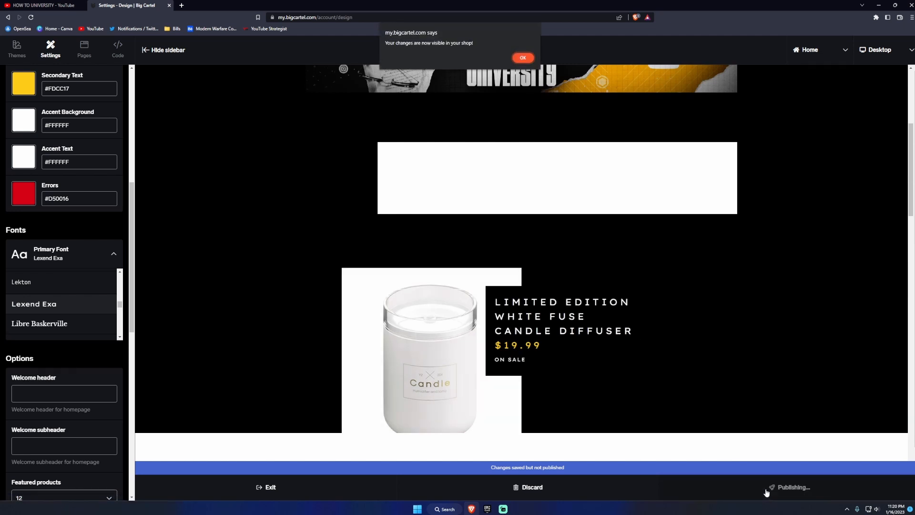
click(523, 57)
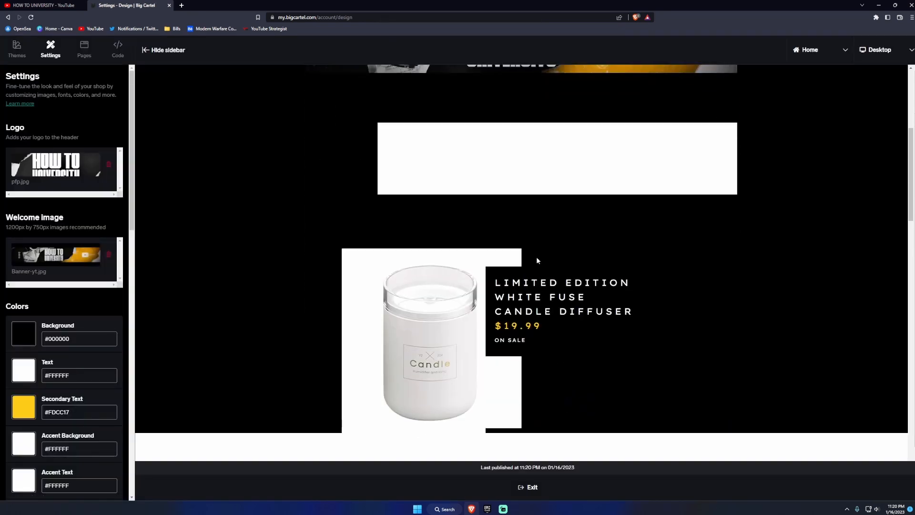
scroll(536, 260, down, 10)
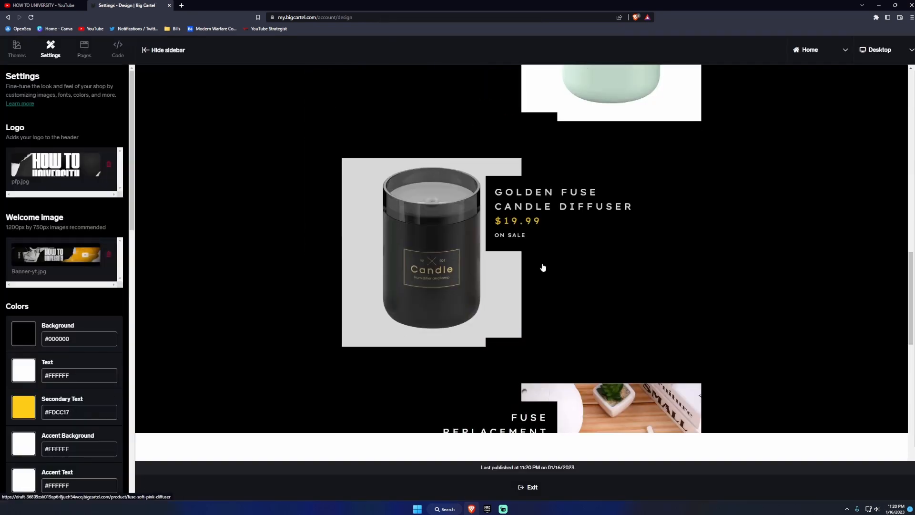
Set the home page's welcome header to "free shipping on all orders" and check the page preview
scroll(84, 303, down, 6)
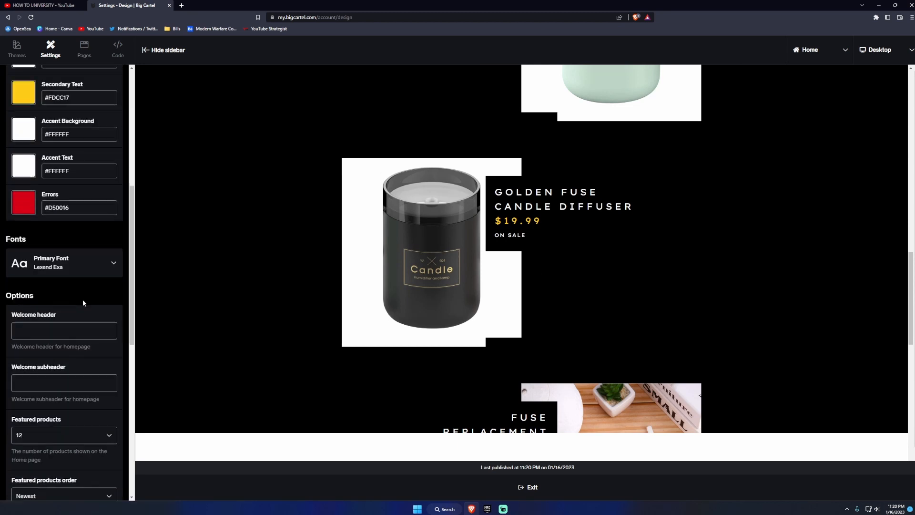
scroll(83, 303, down, 1)
click(60, 325)
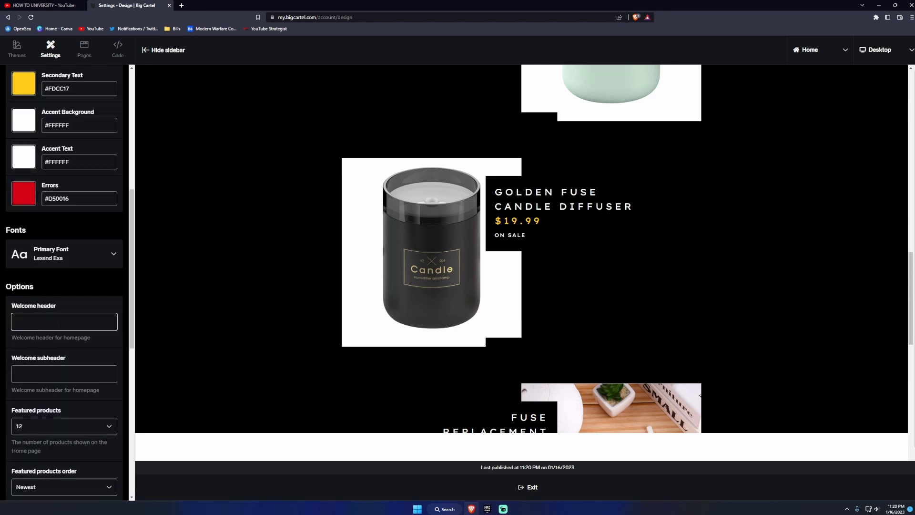
text(free shipping on all orders)
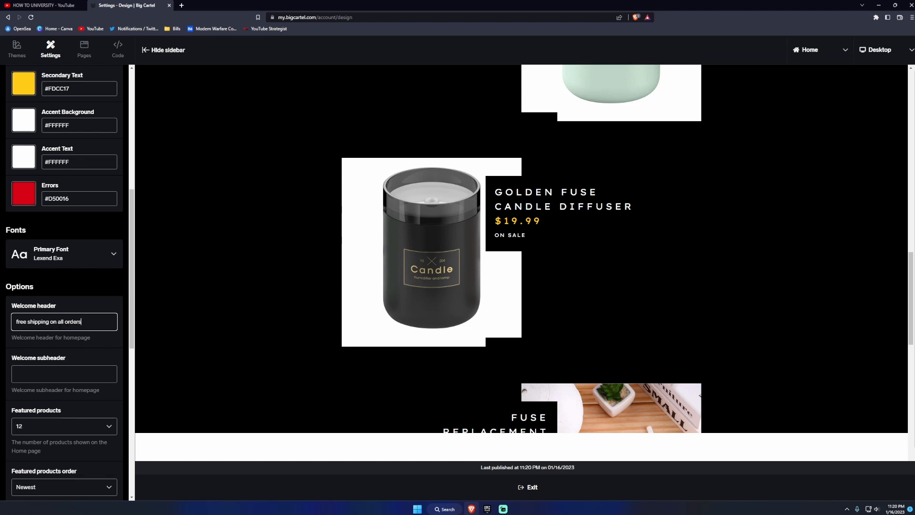
click(91, 275)
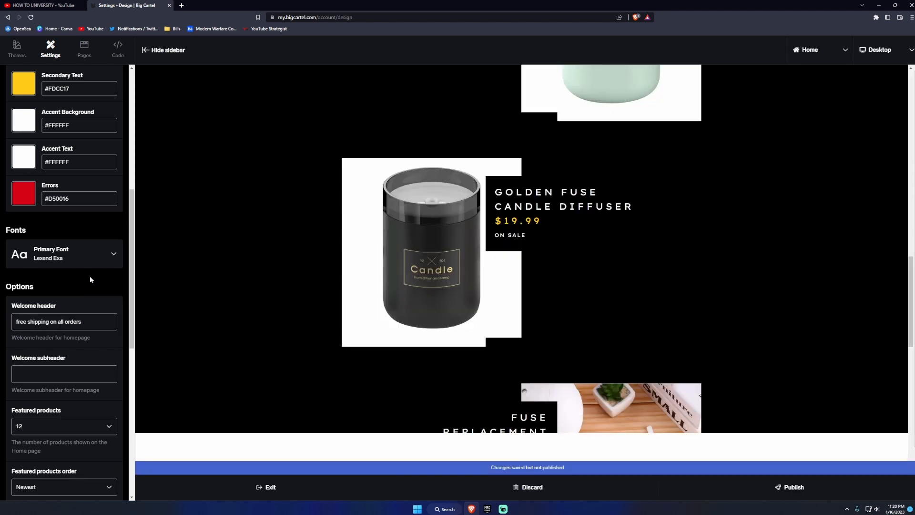
scroll(414, 267, up, 10)
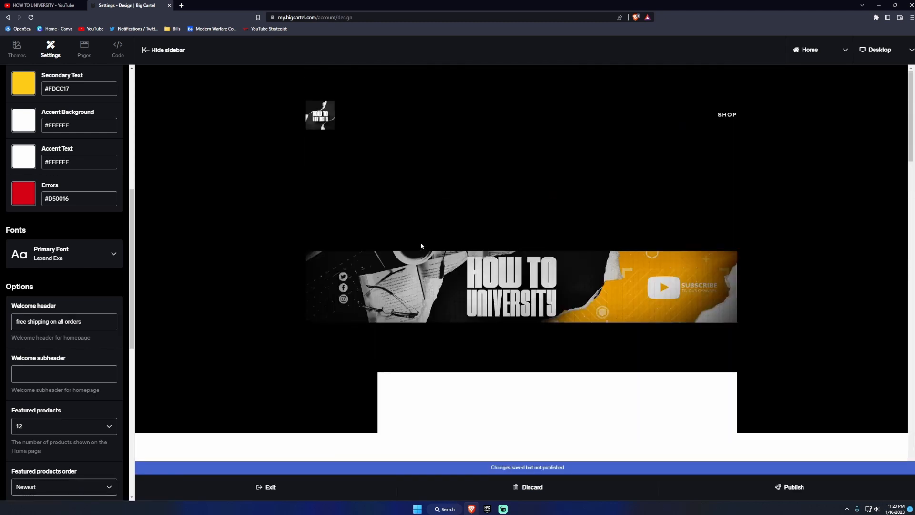
Set the home page's welcome subheader to "Shop now and order soon" and check the page preview
click(56, 377)
text(Shop)
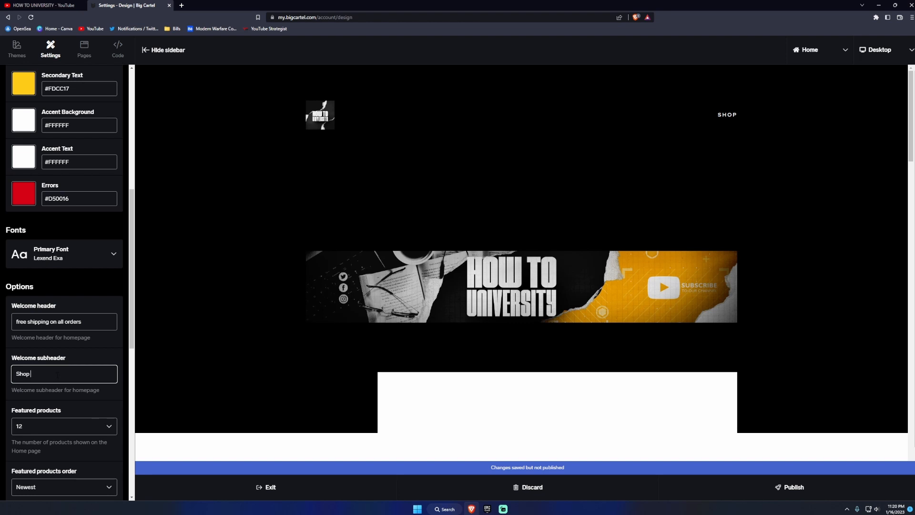
text( now and order soon)
scroll(390, 355, down, 10)
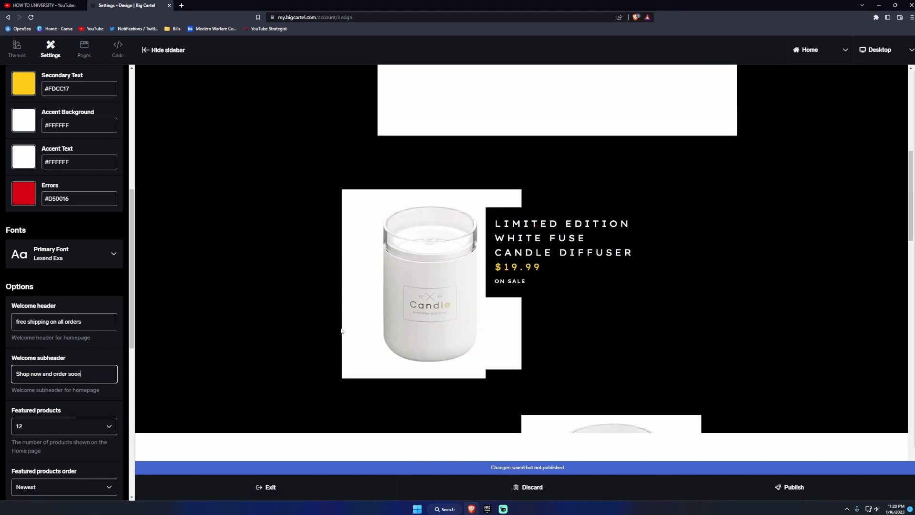
scroll(48, 352, down, 3)
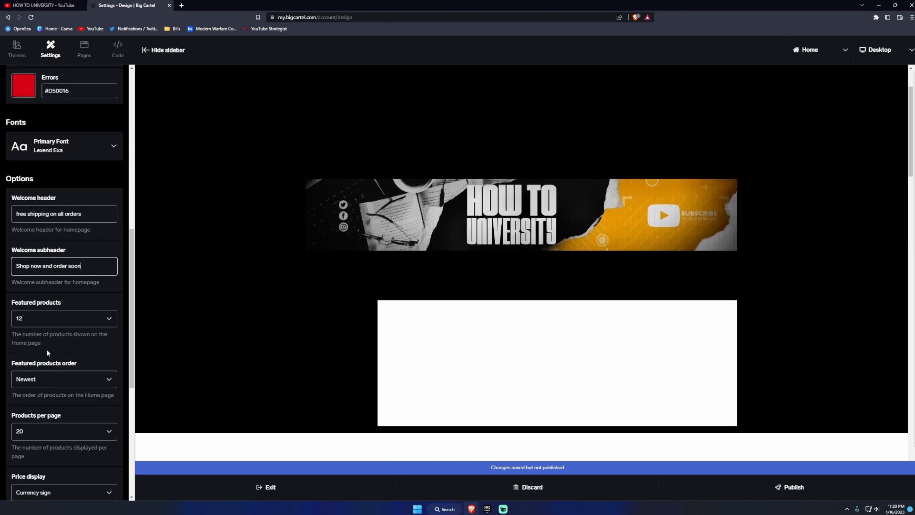
Try 3 as the number of featured products and check the home page listing
click(99, 322)
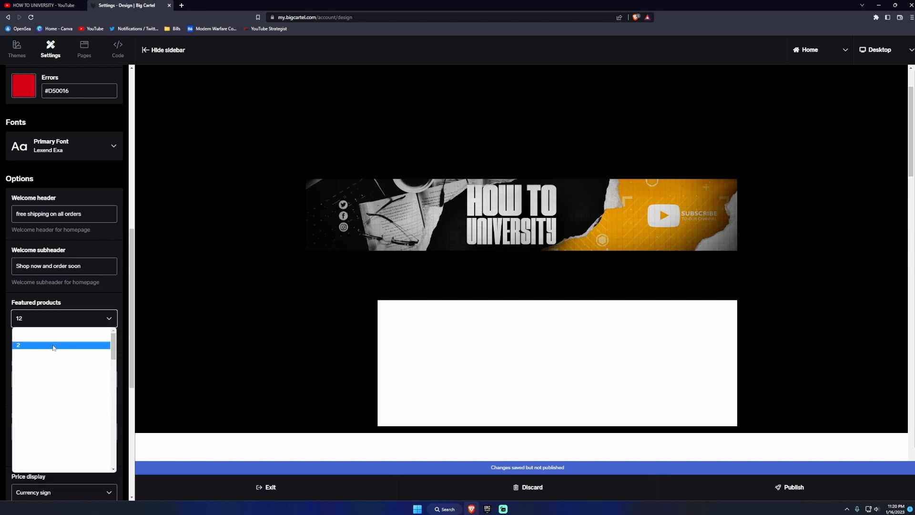
click(52, 353)
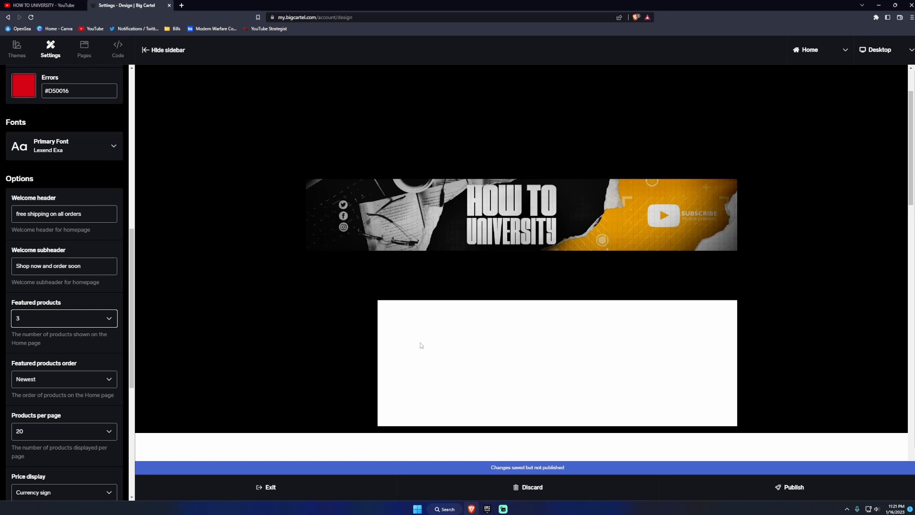
scroll(421, 345, down, 15)
scroll(432, 339, up, 5)
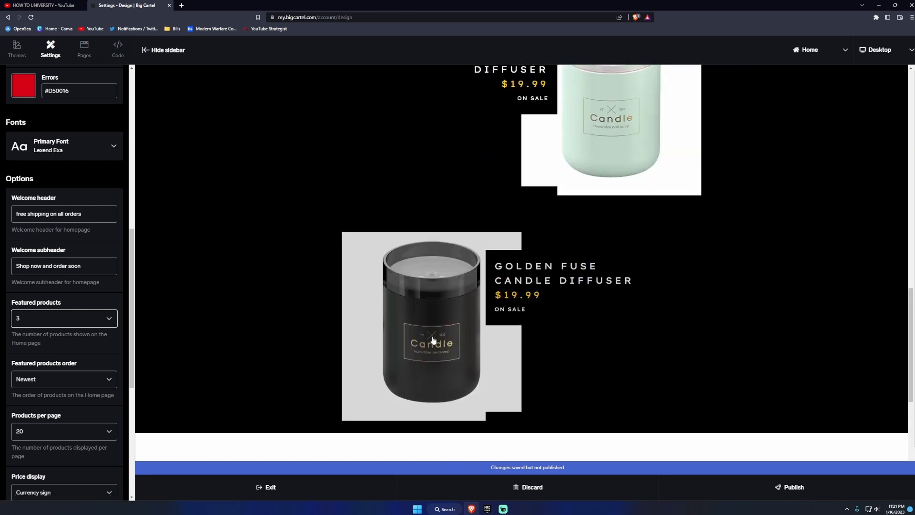
scroll(432, 339, up, 8)
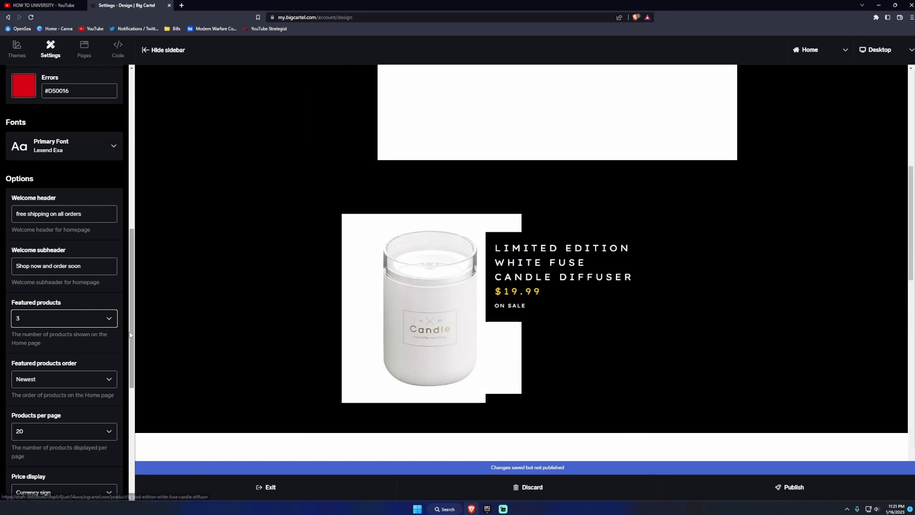
Set the number of featured products to 2 and check the home page listing
click(72, 317)
click(76, 343)
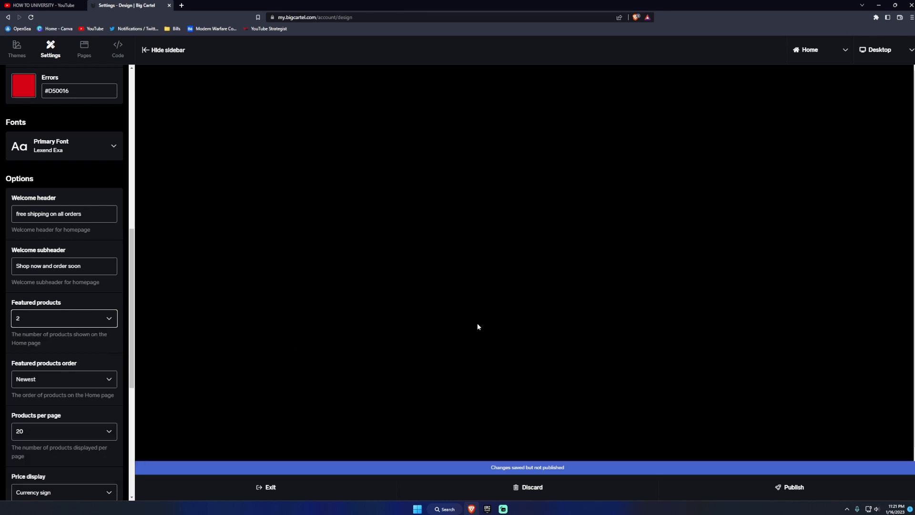
scroll(524, 320, down, 7)
scroll(551, 318, up, 5)
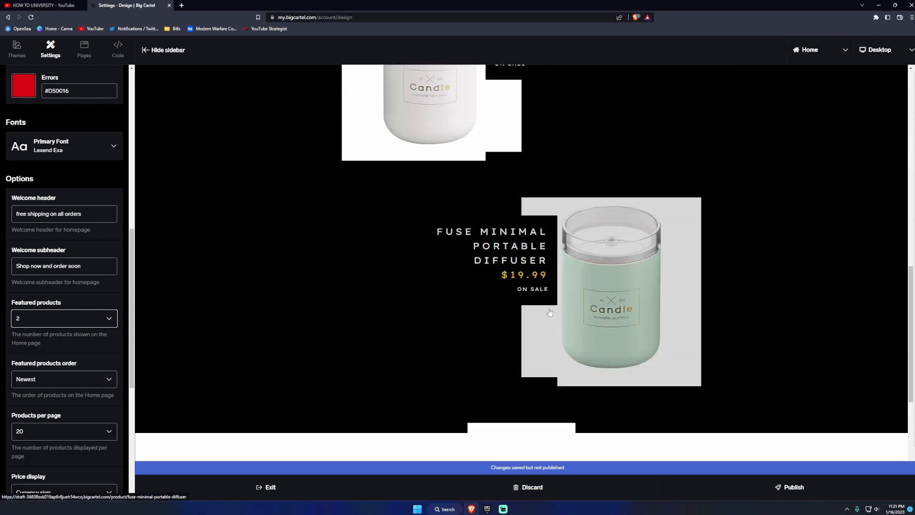
Set the featured products order to Top-Selling and look over the remaining display and social media URL options
scroll(82, 377, down, 2)
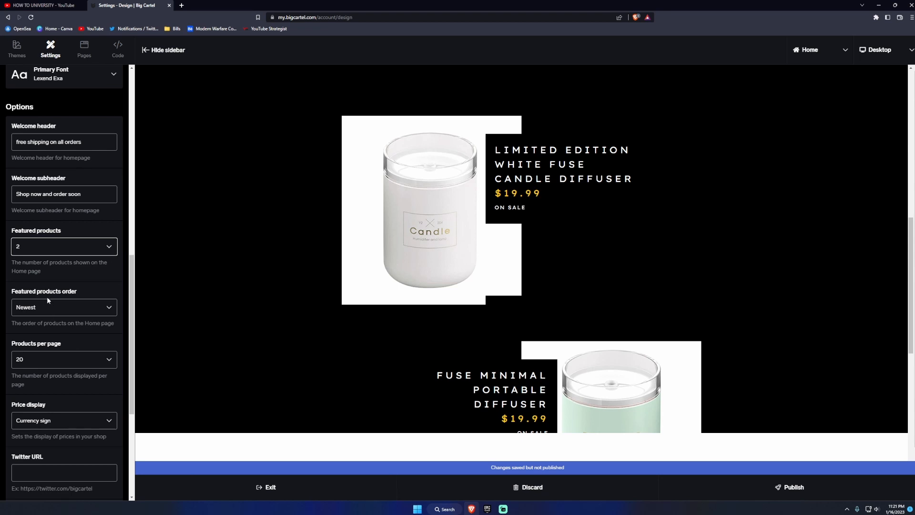
click(109, 311)
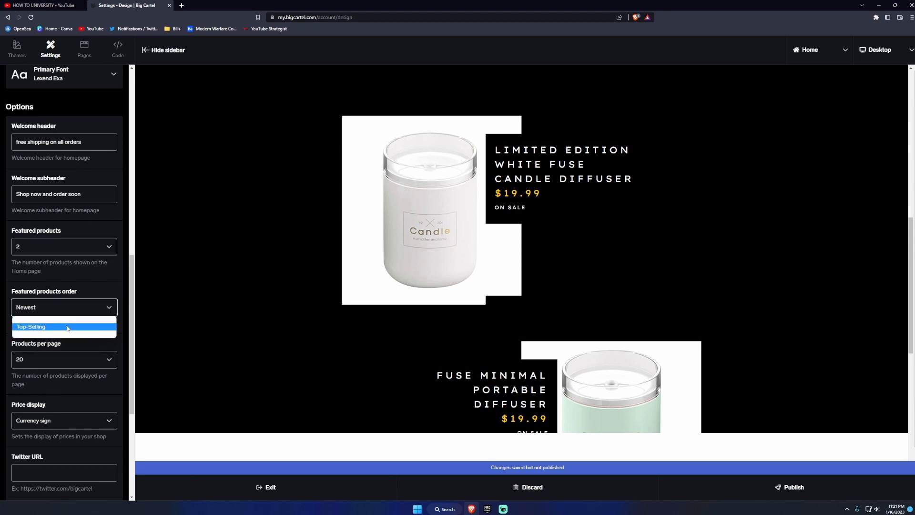
click(67, 328)
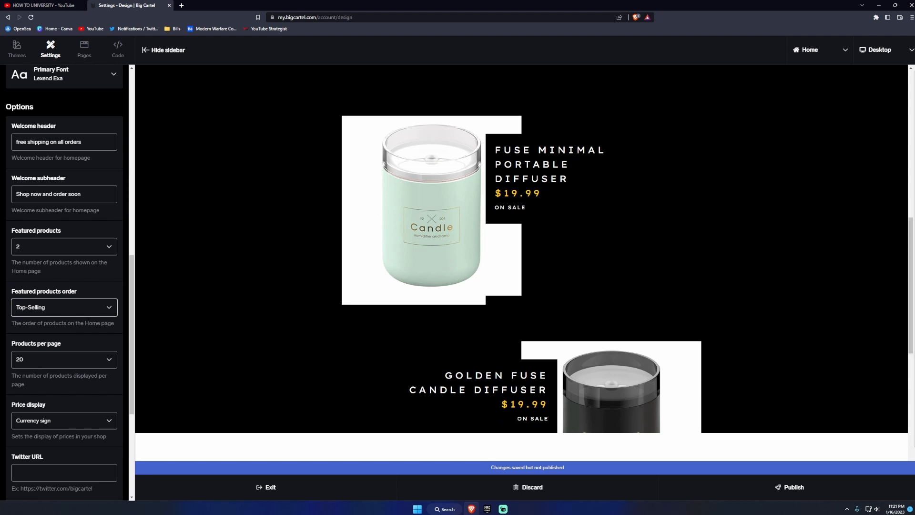
scroll(108, 334, down, 3)
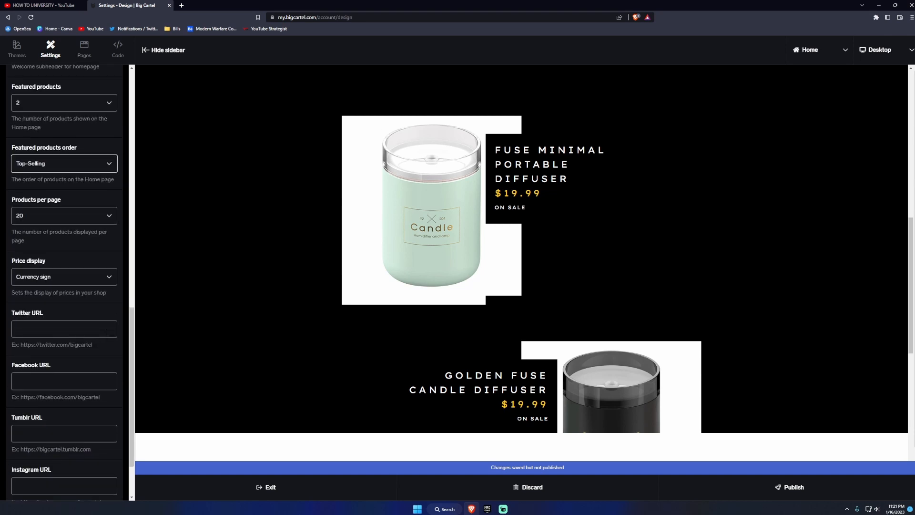
scroll(64, 281, down, 2)
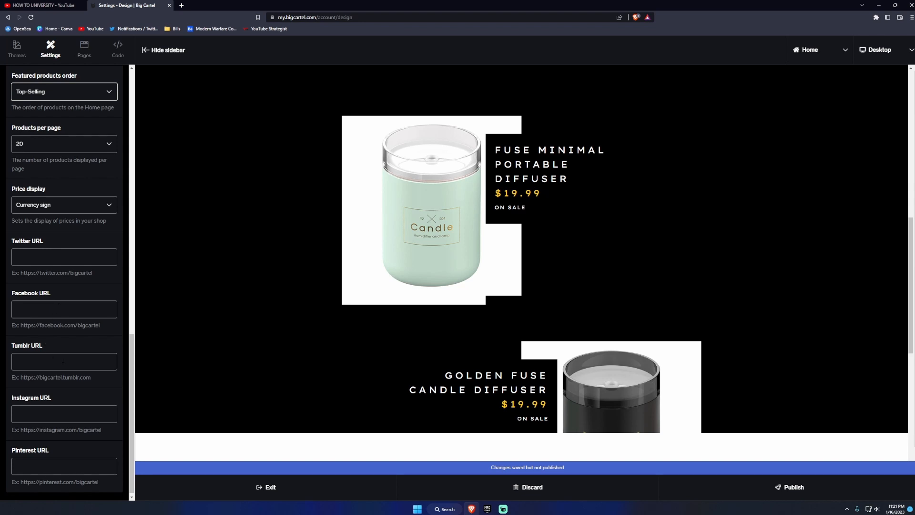
scroll(58, 413, down, 1)
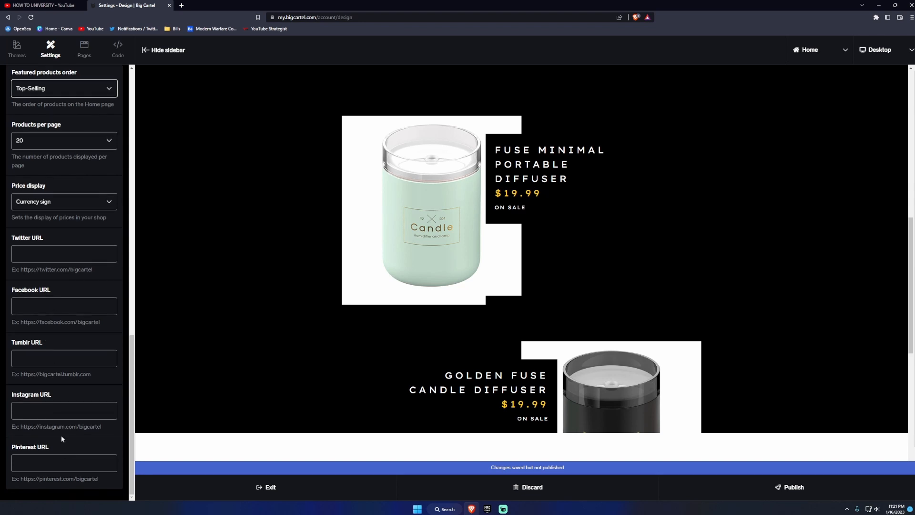
Add a new custom page to the store and name it ABOUT US
click(85, 55)
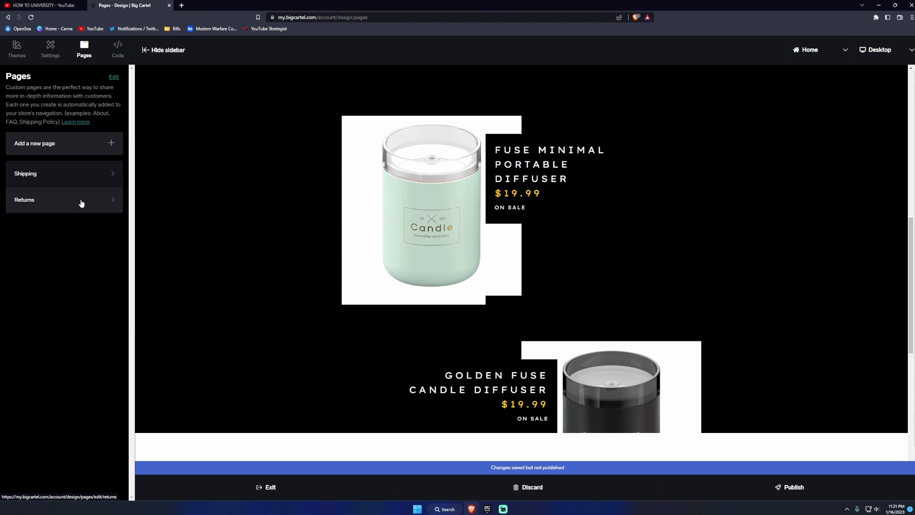
click(111, 145)
click(50, 92)
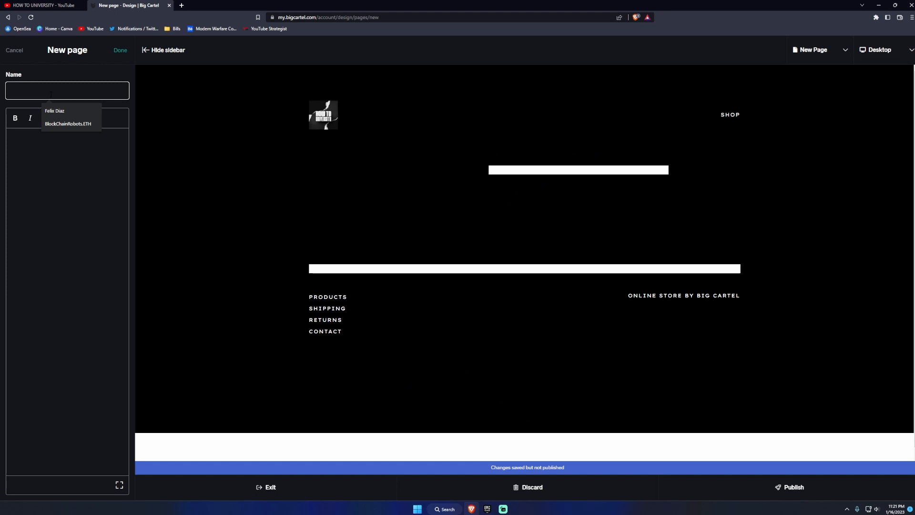
text(ABOUT US)
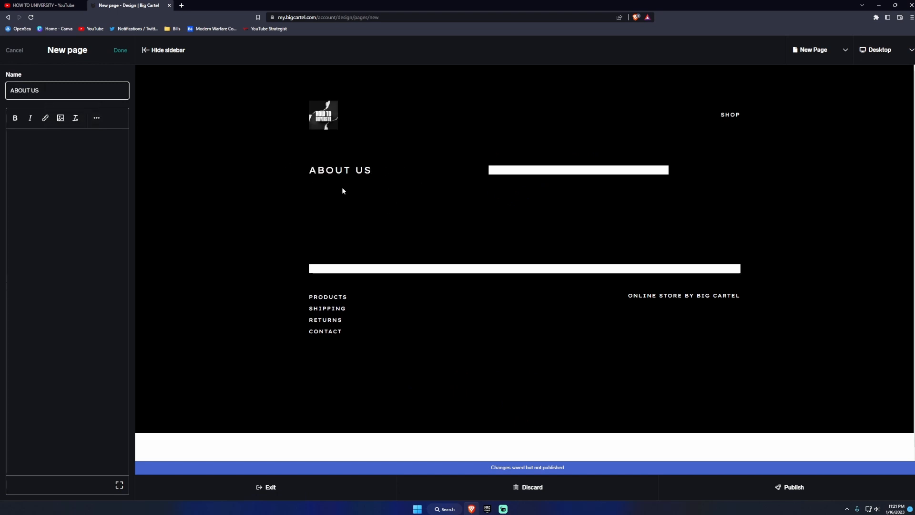
Write "We are the how to university learn more today." as the ABOUT US page's content and save the page
click(71, 194)
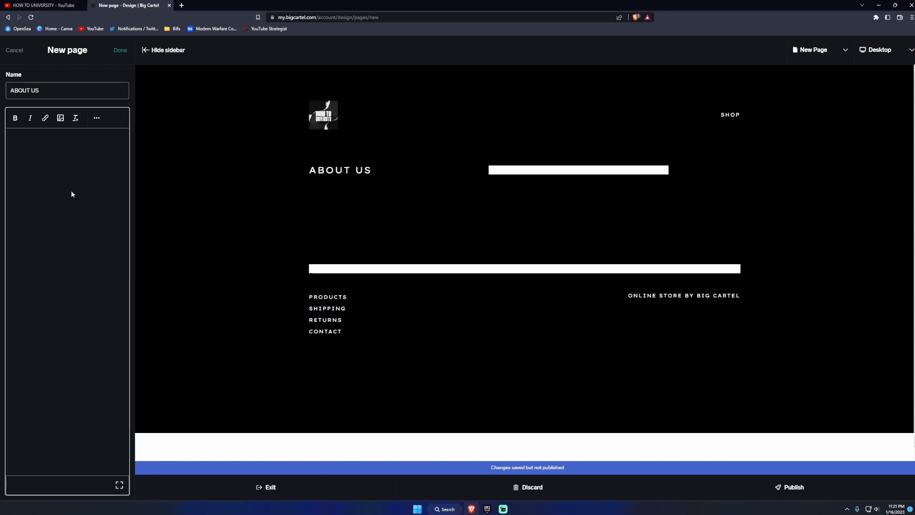
text(We are)
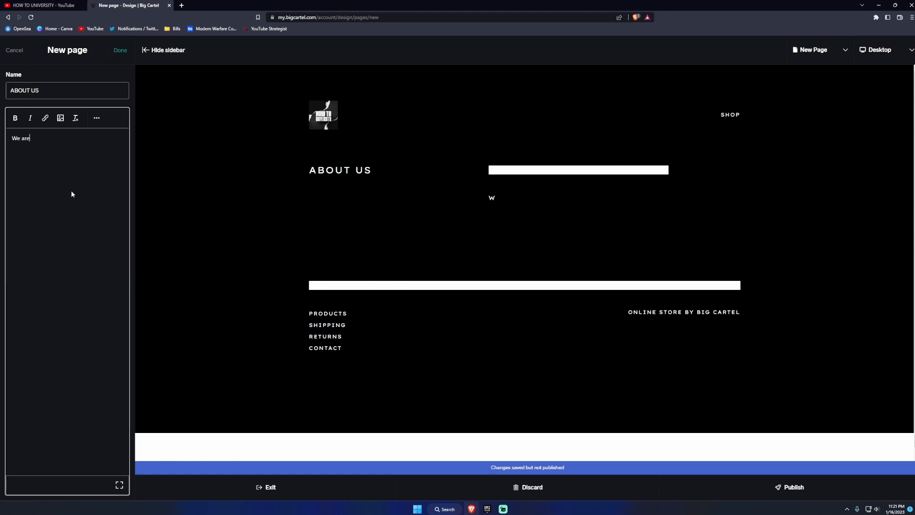
text( the how to university lea)
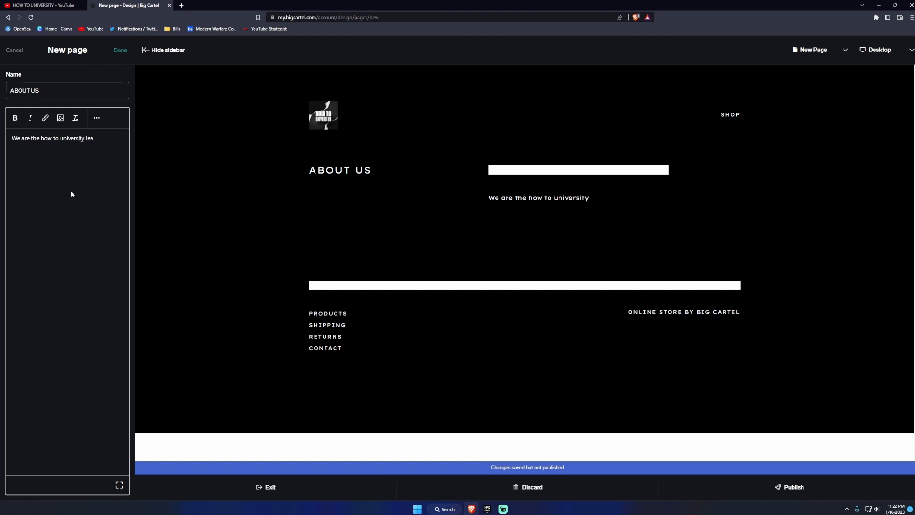
text(rn mr)
text(ore today =)
key(BackSpace)
key(BackSpace)
text(.)
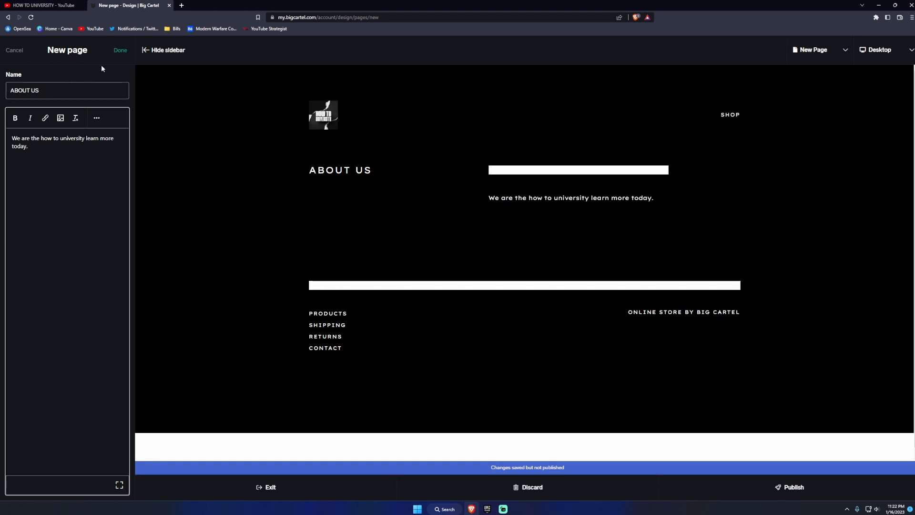
click(117, 51)
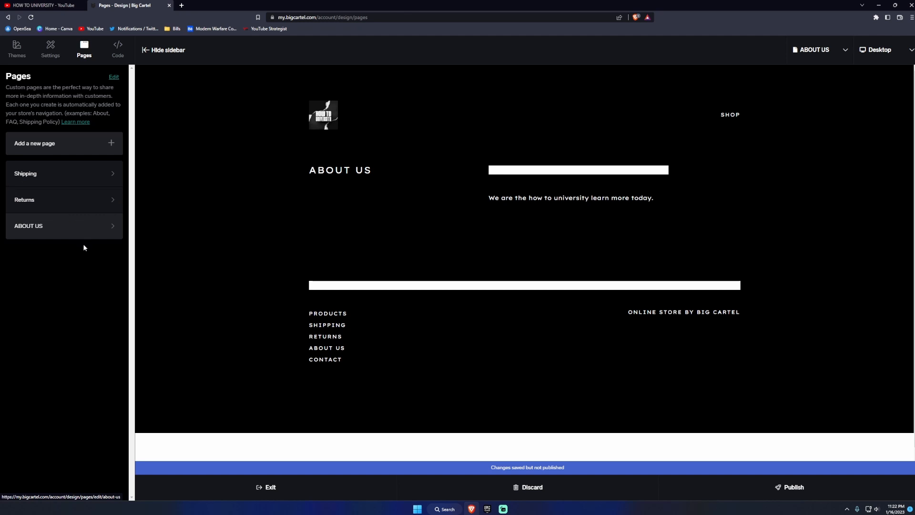
Reorder the custom pages so that ABOUT US comes first, above Shipping and Returns
click(114, 77)
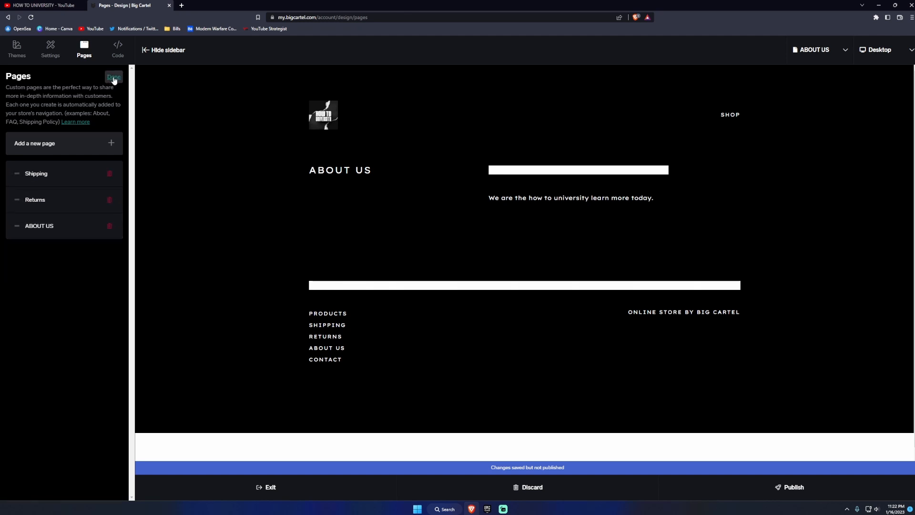
click(114, 79)
click(114, 79)
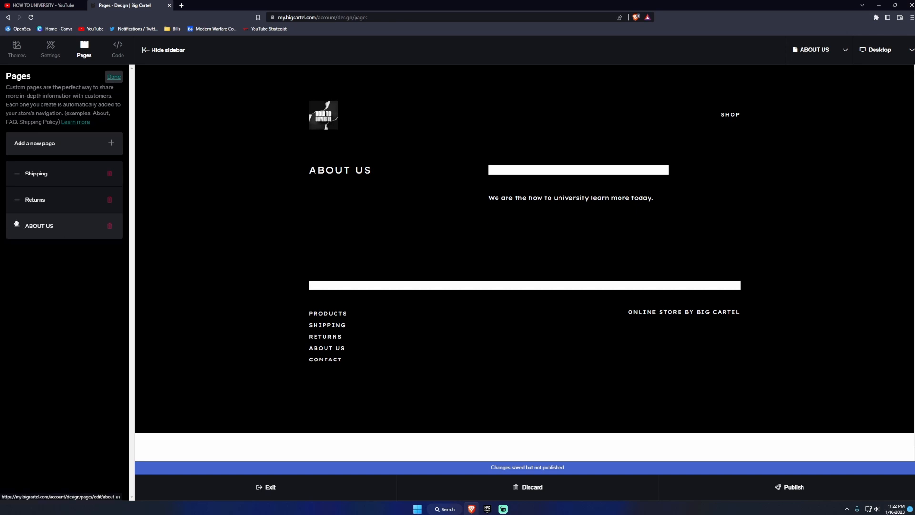
drag(14, 224, 15, 170)
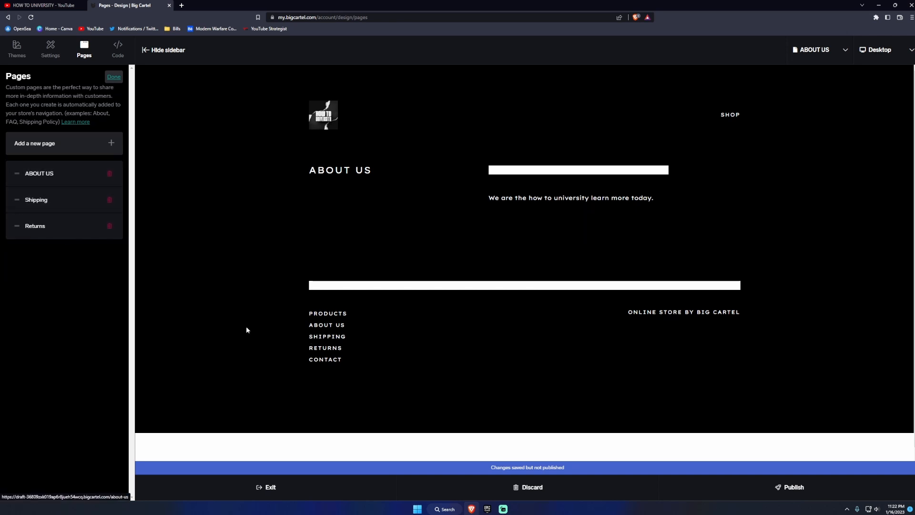
click(113, 79)
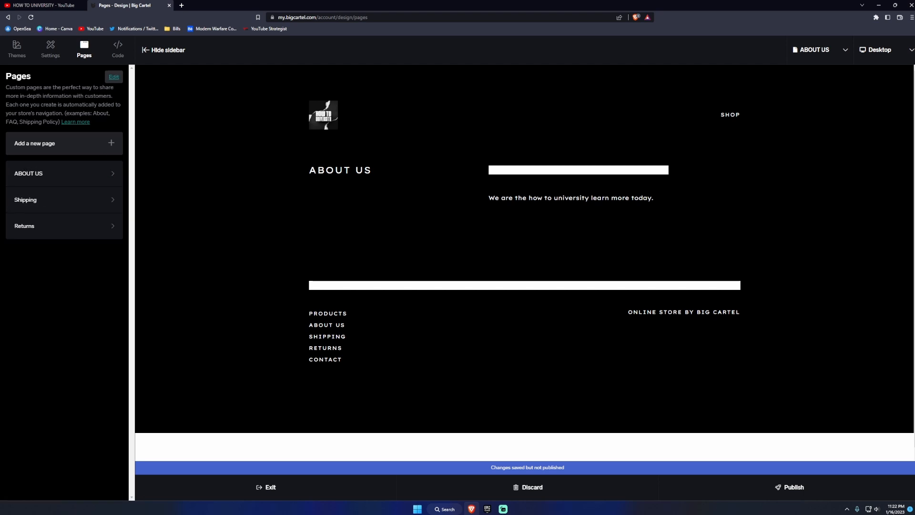
Preview the store in the Tablet layout and go to its home page through the logo
click(885, 50)
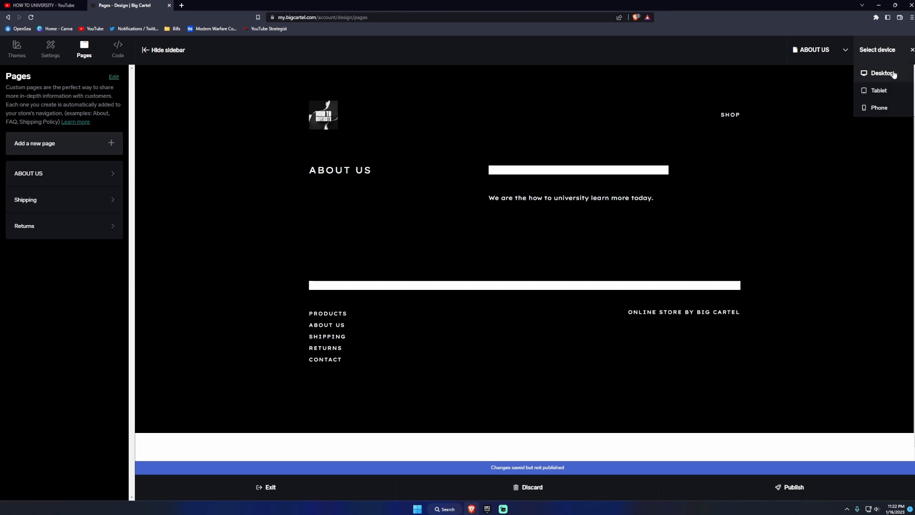
click(891, 70)
click(885, 62)
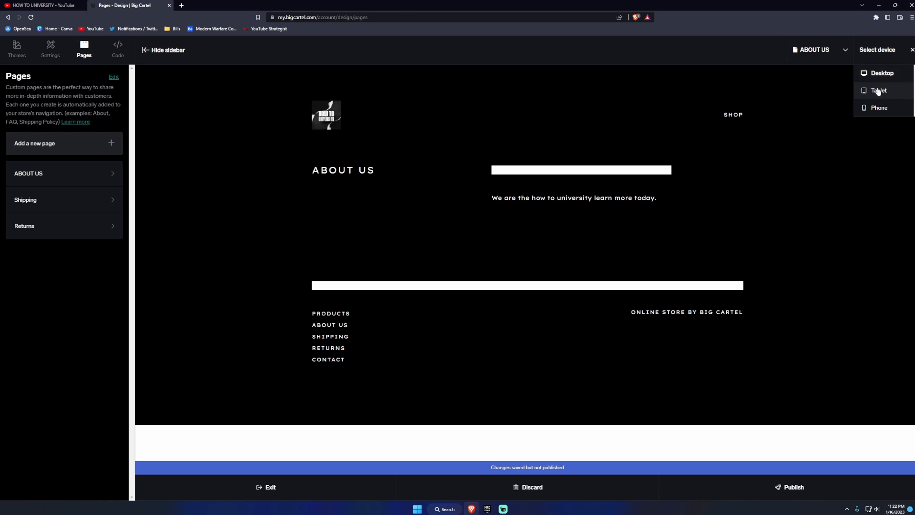
click(876, 88)
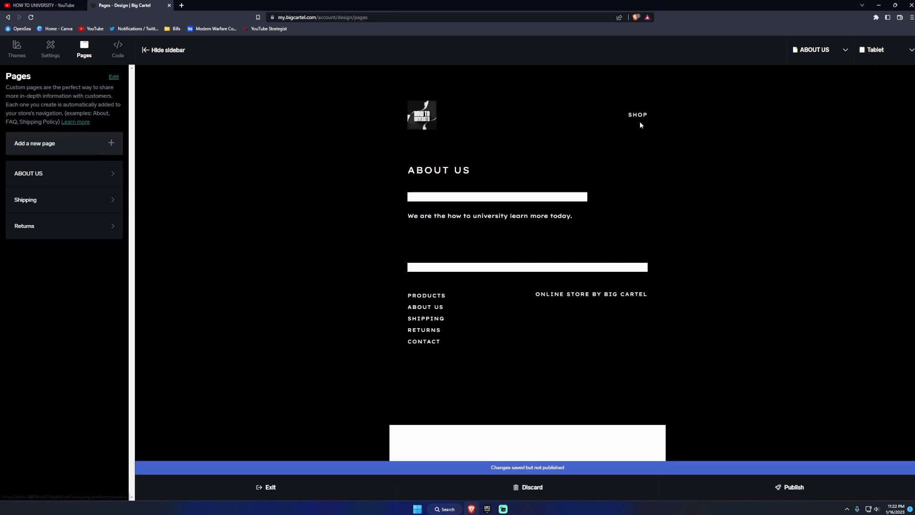
click(417, 119)
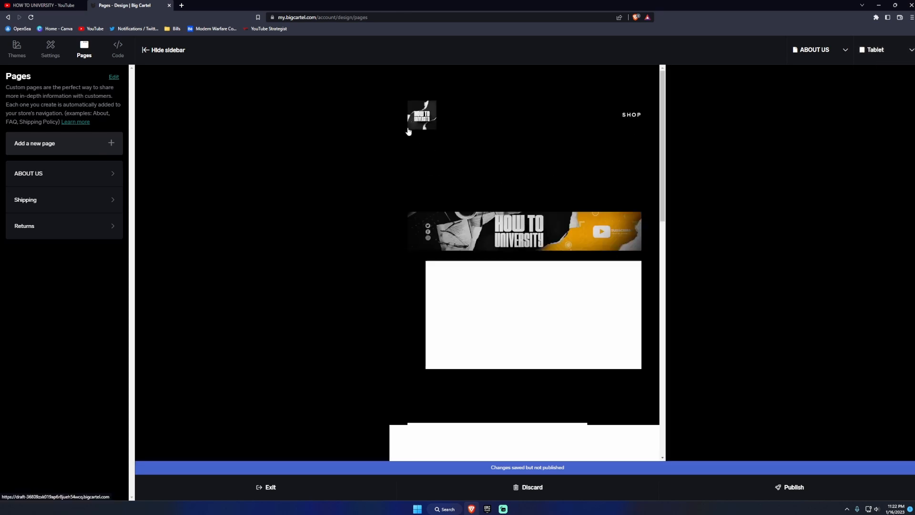
click(911, 52)
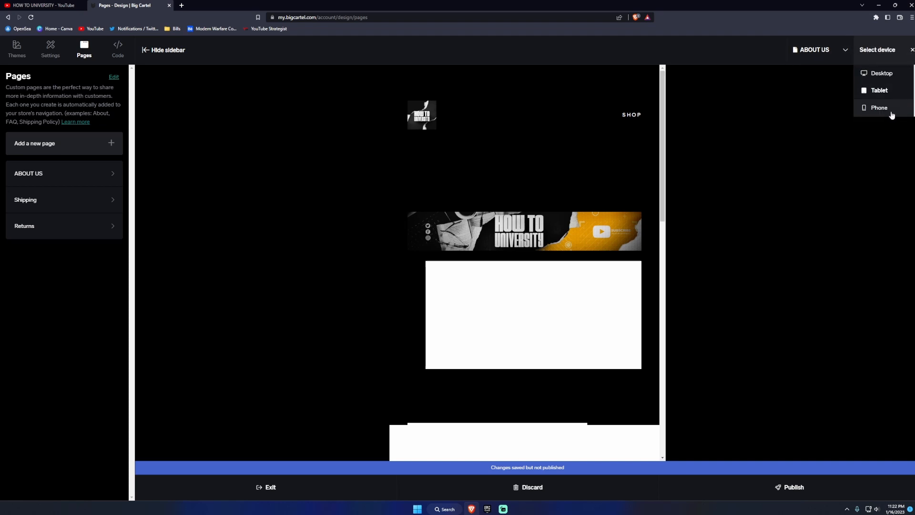
click(909, 53)
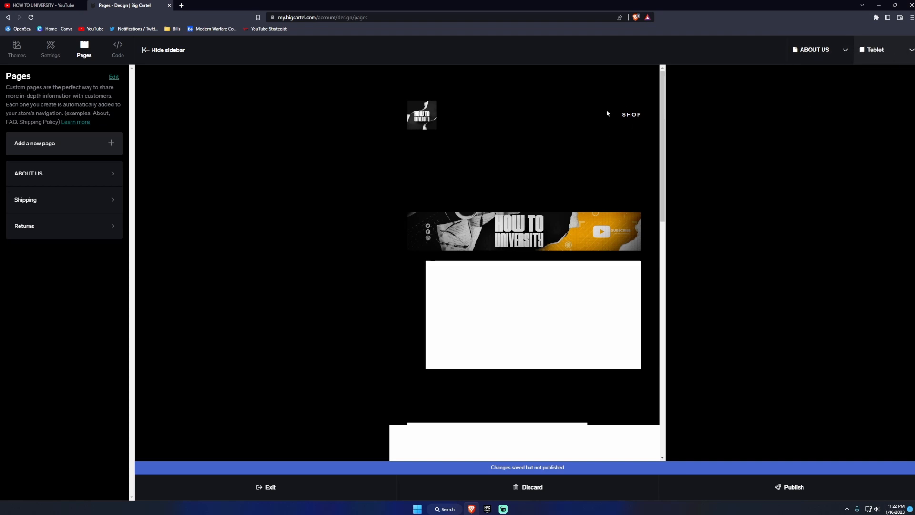
mouse_move(662, 85)
mouse_down()
mouse_move(666, 324)
mouse_move(663, 76)
mouse_up()
Preview the home page in the Phone layout and return the preview to Desktop
click(875, 50)
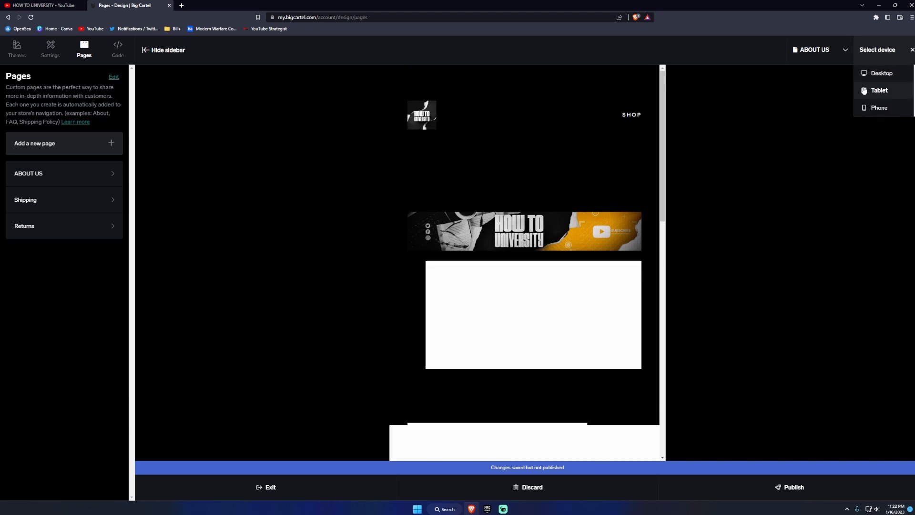
click(879, 90)
click(896, 54)
click(879, 108)
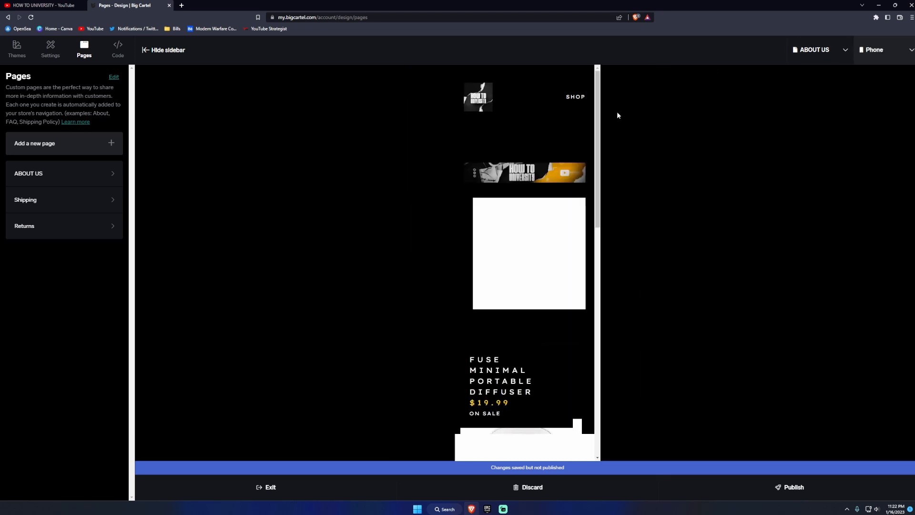
drag(598, 110, 601, 151)
click(885, 53)
click(884, 73)
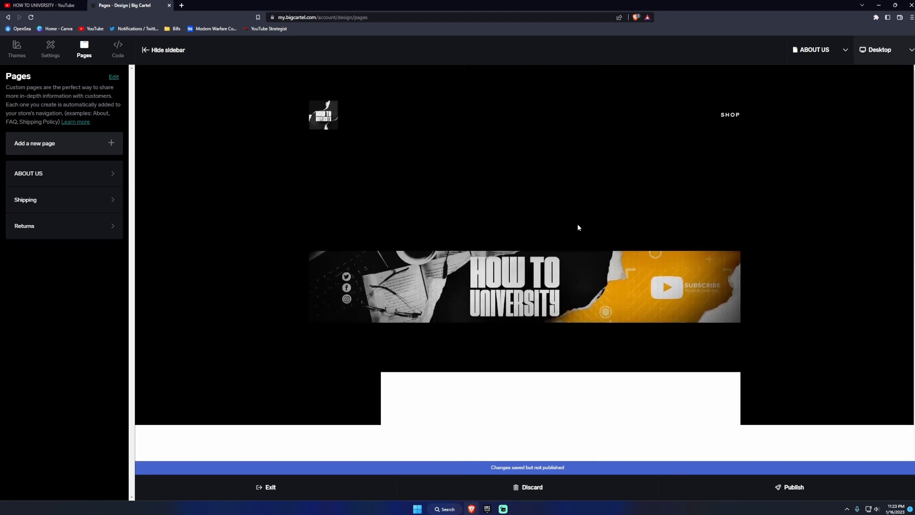
Hide the sidebar to look over the full-width storefront from top to bottom, and bring the sidebar back
click(145, 51)
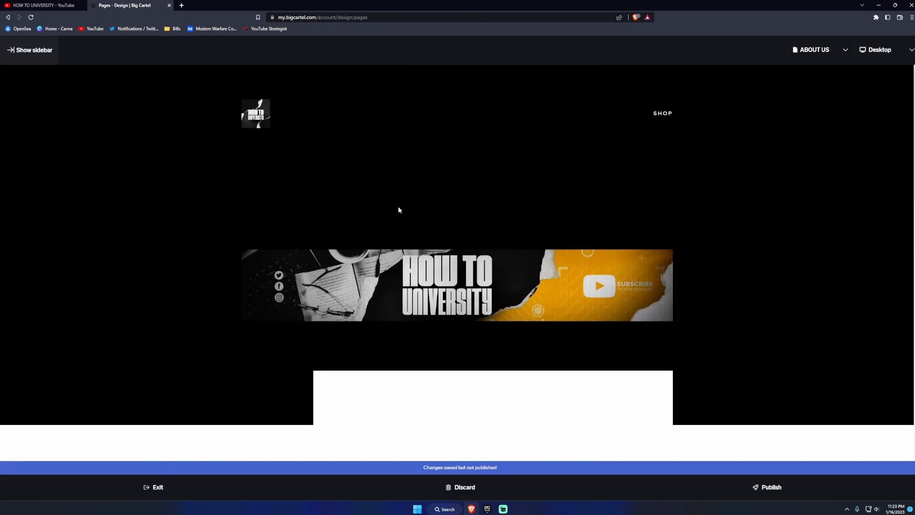
scroll(393, 214, down, 15)
scroll(399, 210, up, 15)
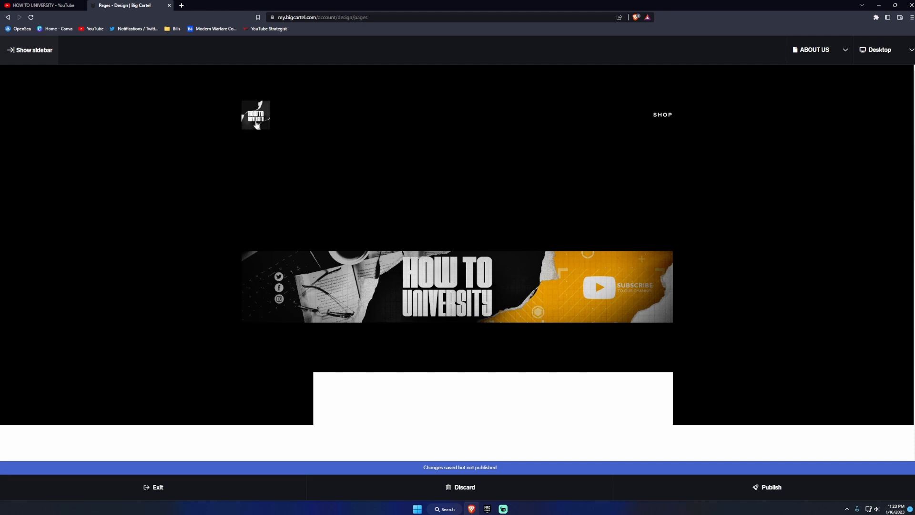
click(48, 58)
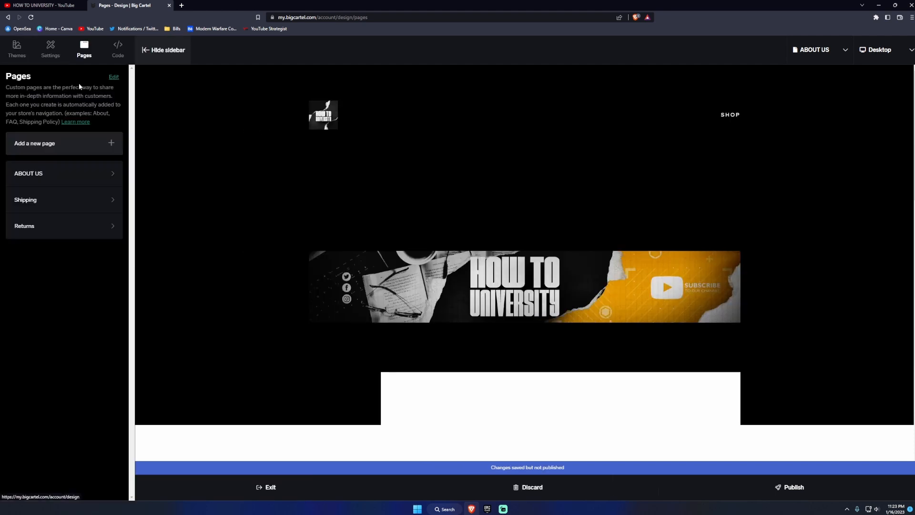
Examine the available themes and the design settings, including images, colors, font, welcome text, product options and social media URLs
click(16, 47)
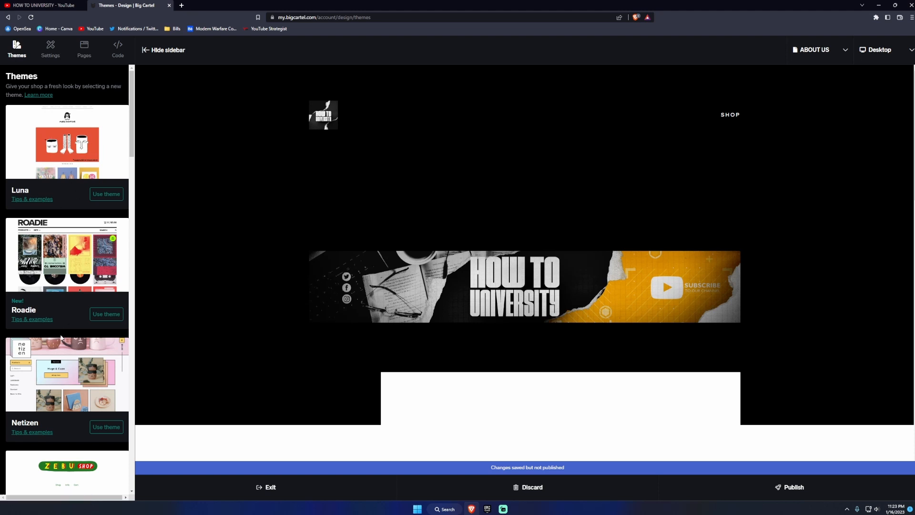
click(51, 48)
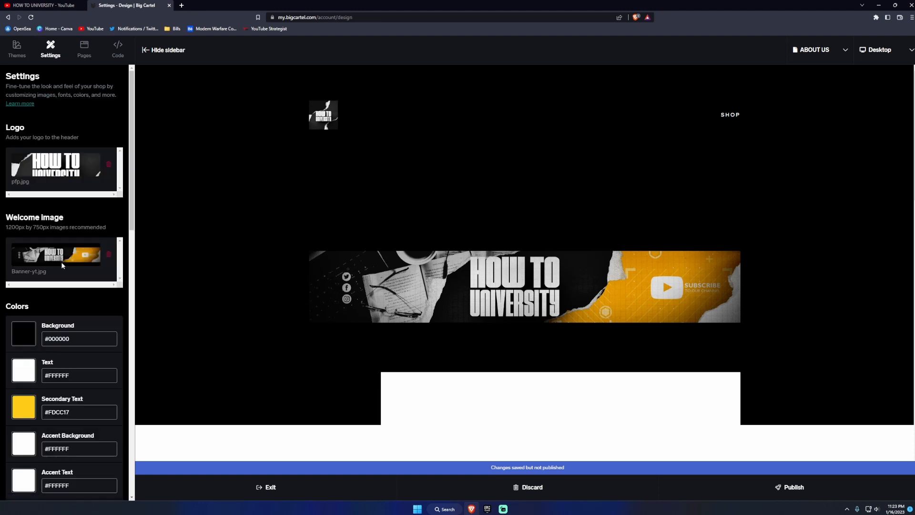
scroll(62, 265, down, 3)
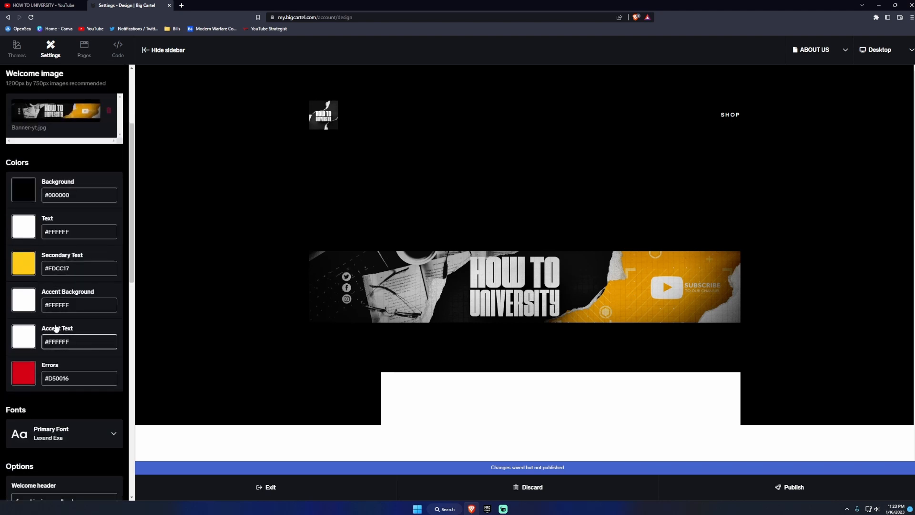
scroll(60, 314, down, 3)
scroll(71, 293, down, 2)
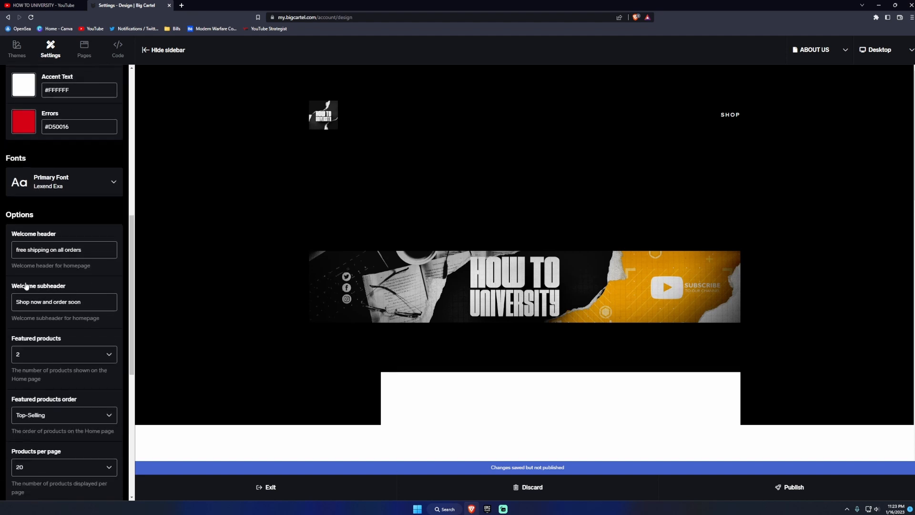
scroll(19, 257, down, 2)
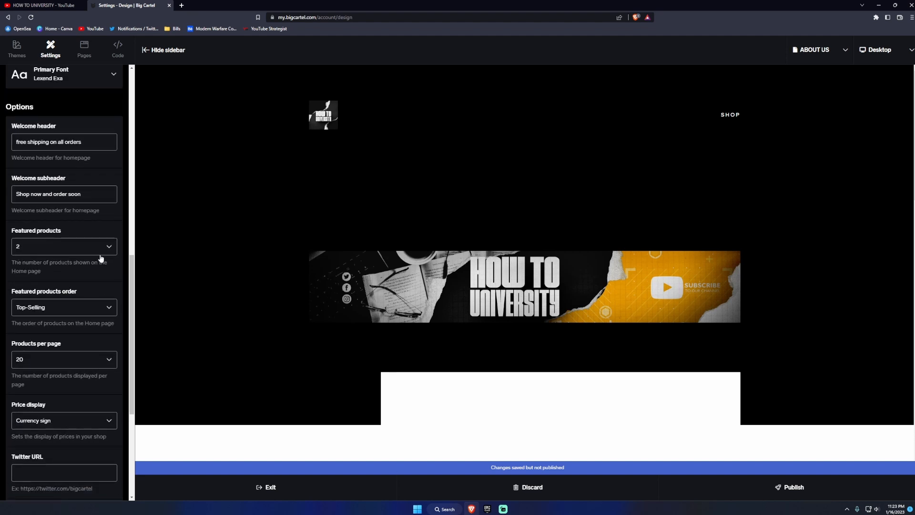
scroll(74, 250, up, 2)
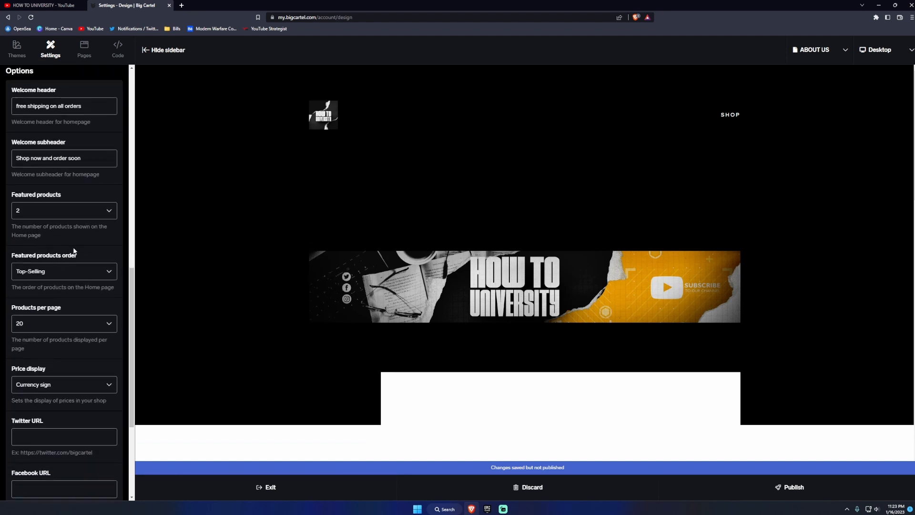
scroll(74, 239, up, 7)
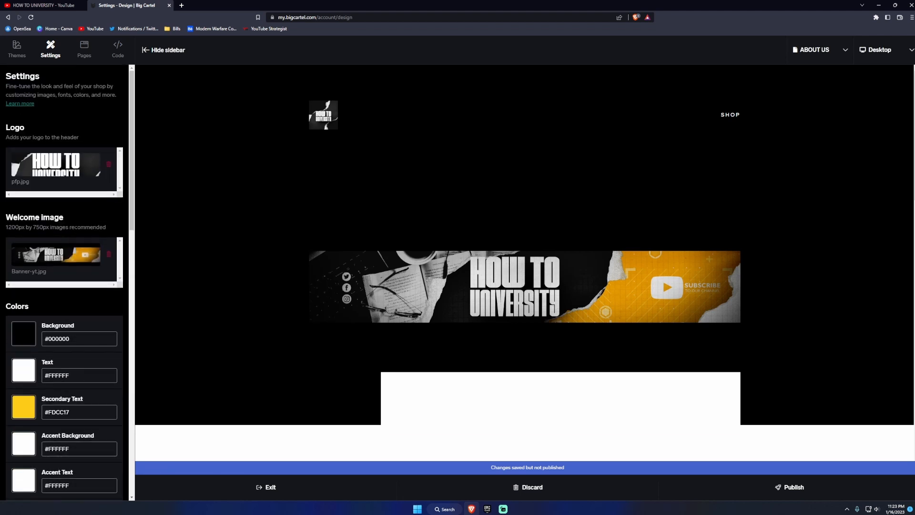
scroll(73, 229, down, 7)
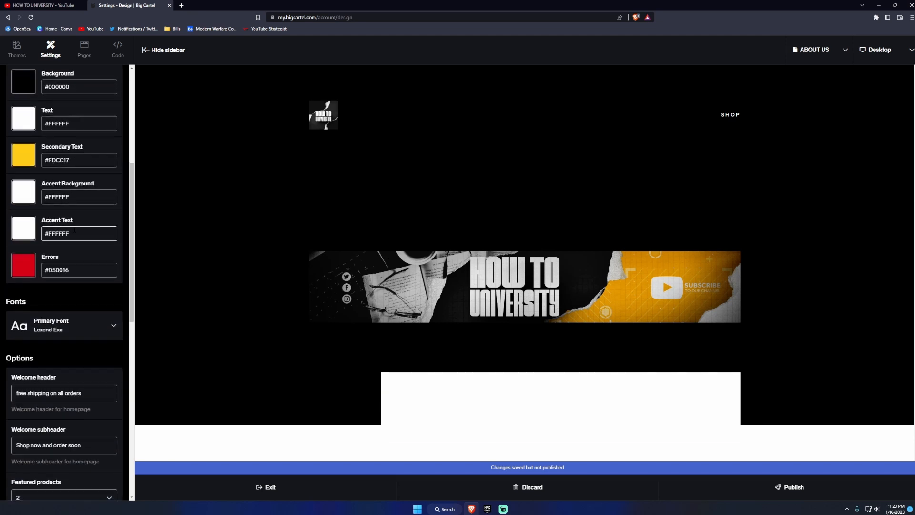
scroll(74, 229, down, 5)
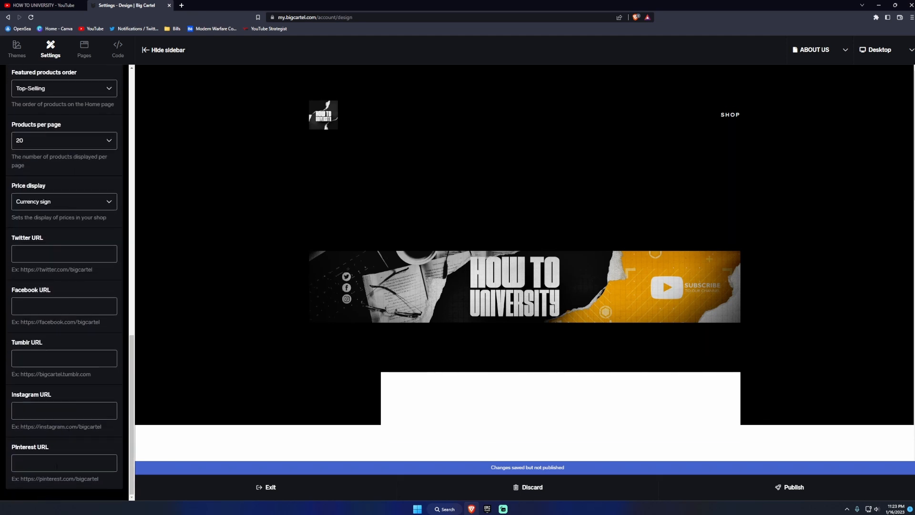
scroll(45, 150, up, 3)
Publish the store's design changes and look over the home page down to the footer links
click(792, 486)
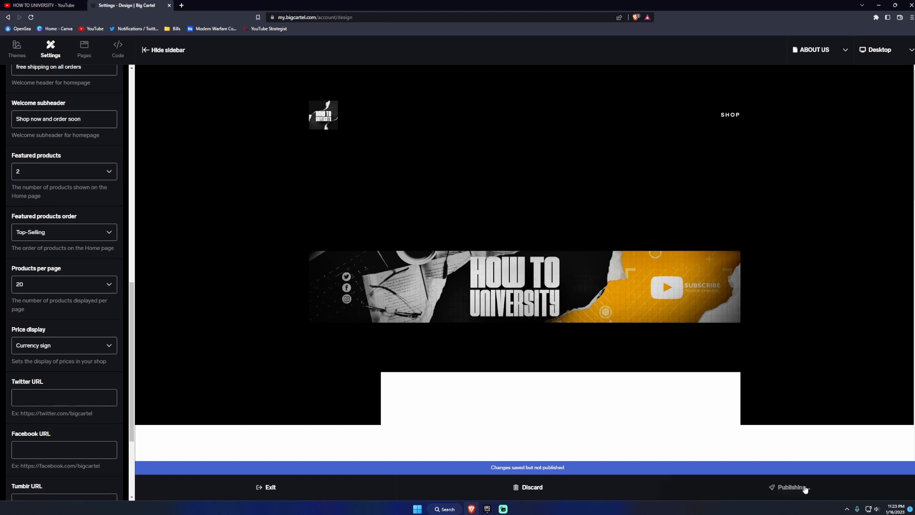
click(523, 58)
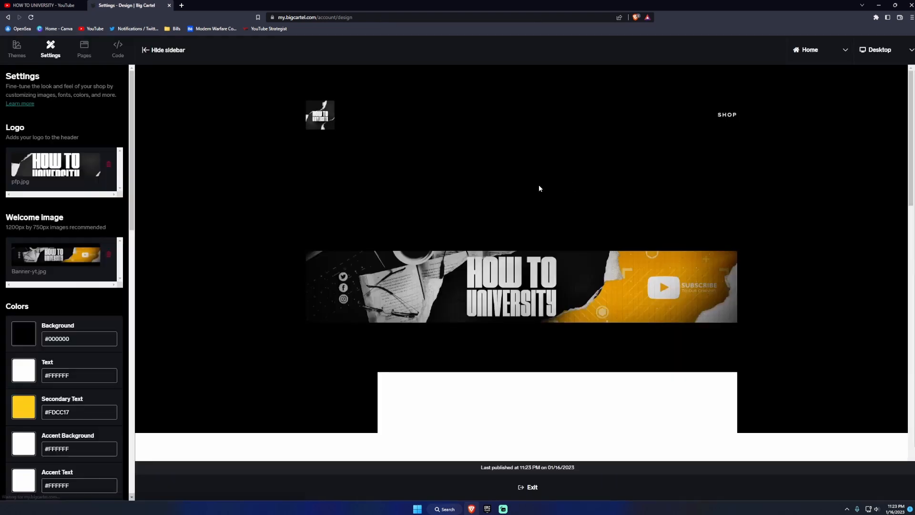
scroll(539, 187, down, 15)
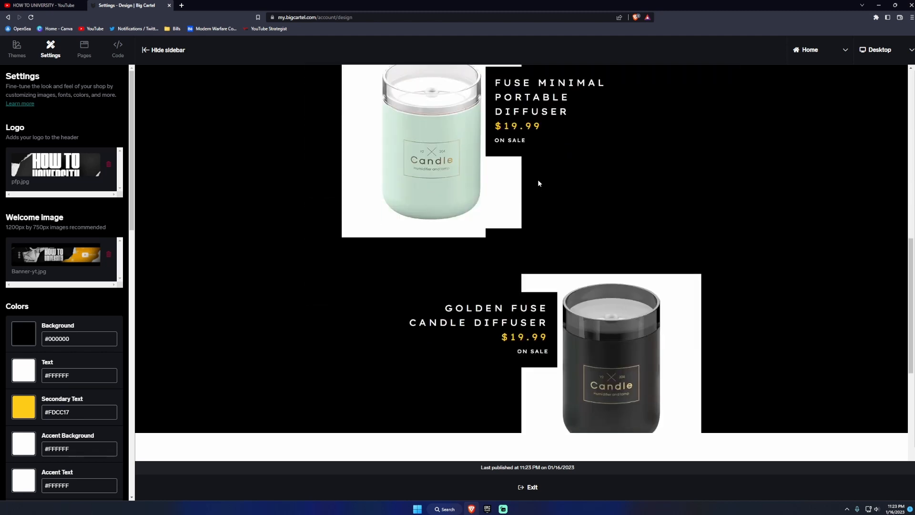
scroll(540, 186, down, 1)
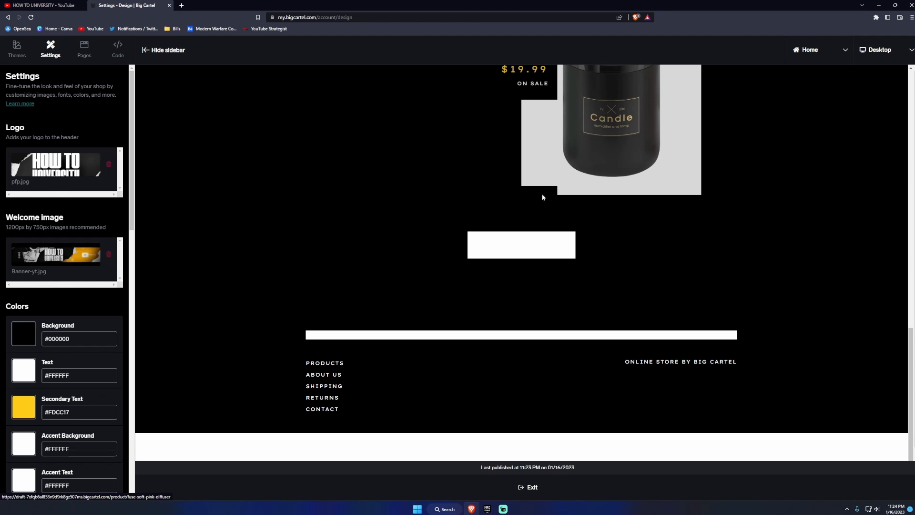
Look at the theme list again and preview the store's Product page
click(17, 48)
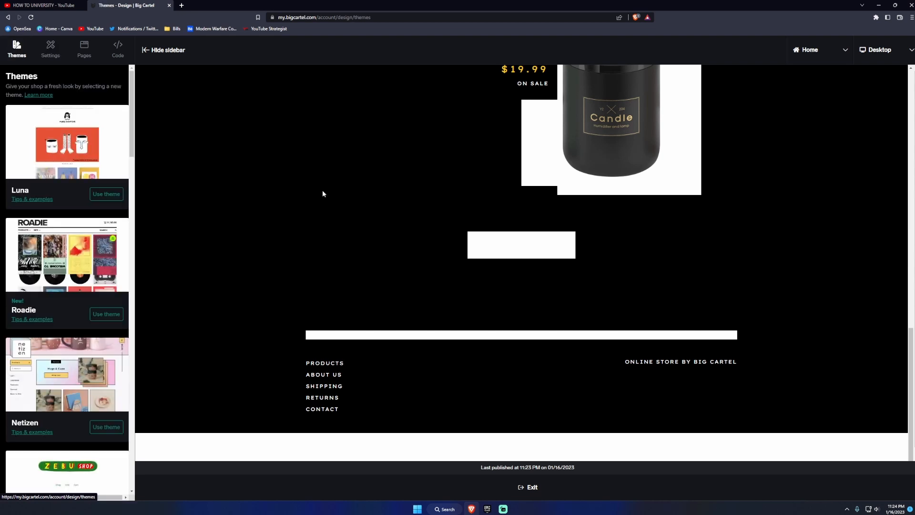
scroll(322, 194, up, 10)
click(813, 51)
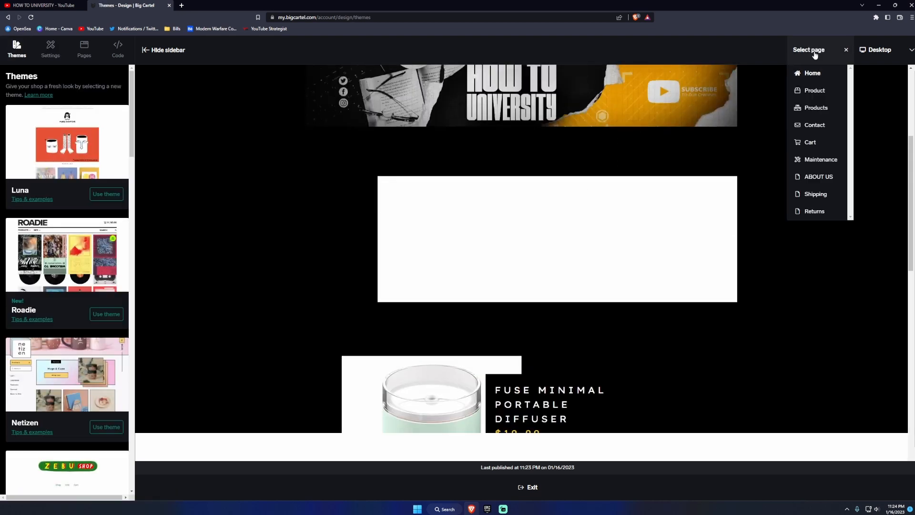
click(817, 93)
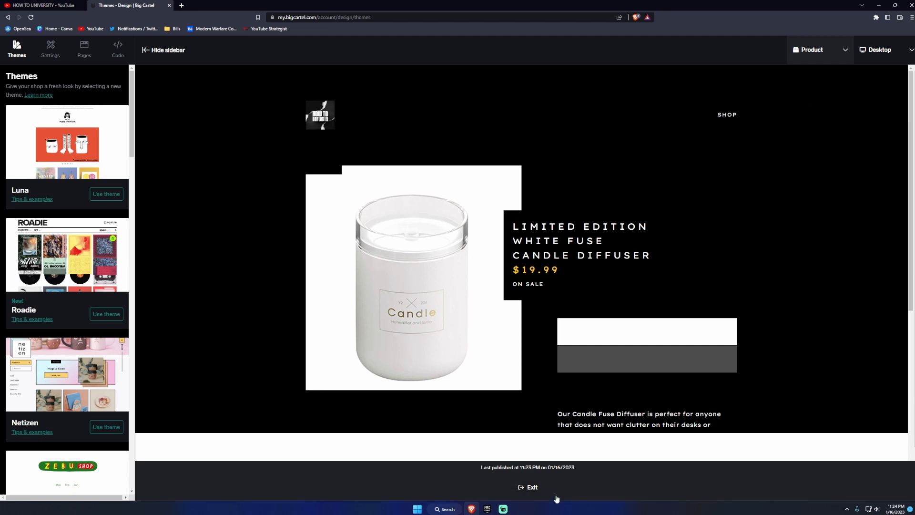
Exit the design editor and open the Limited Edition White Fuse Candle Diffuser product for editing
click(531, 490)
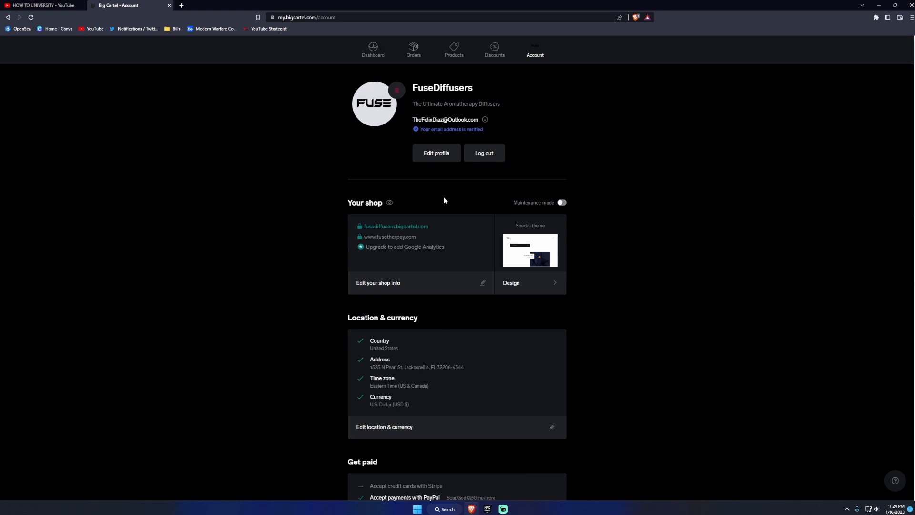
click(454, 51)
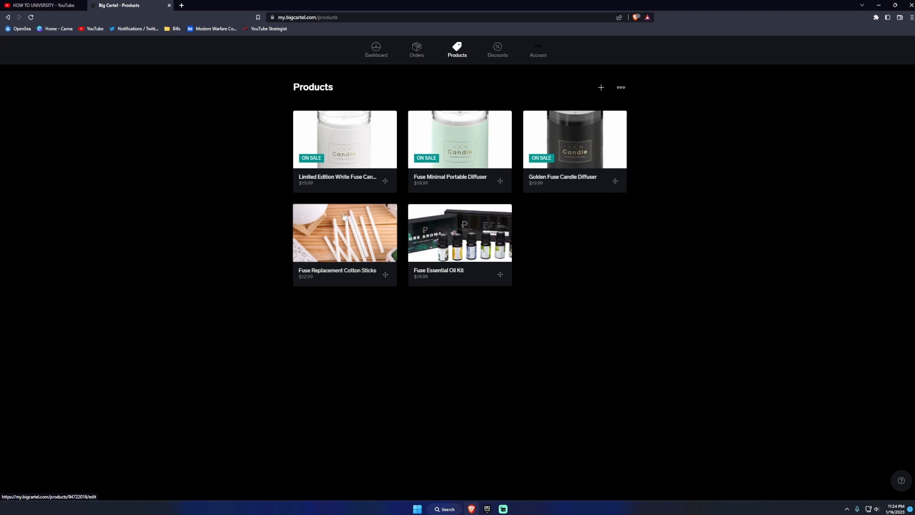
click(352, 149)
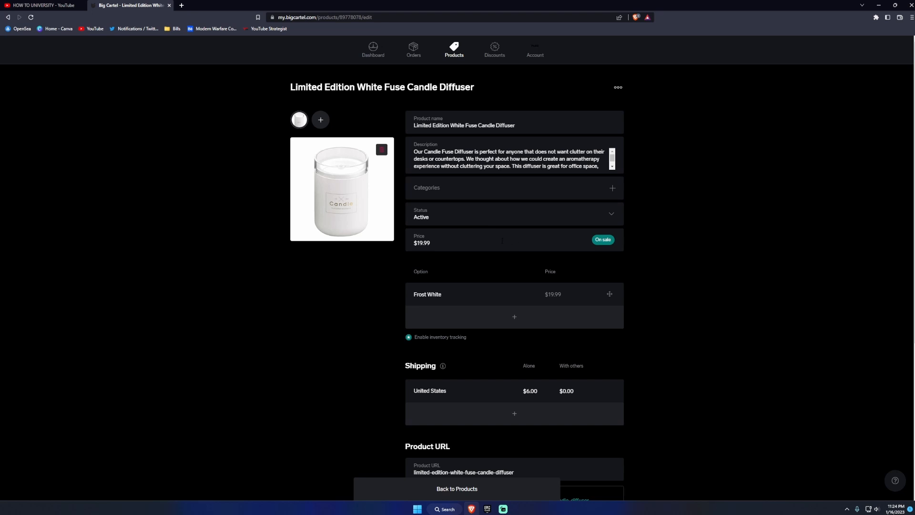
Remove the candle photo from the product and upload the round yellow-and-black HTU logo from the How To Thumbnails folder instead
click(381, 150)
click(347, 147)
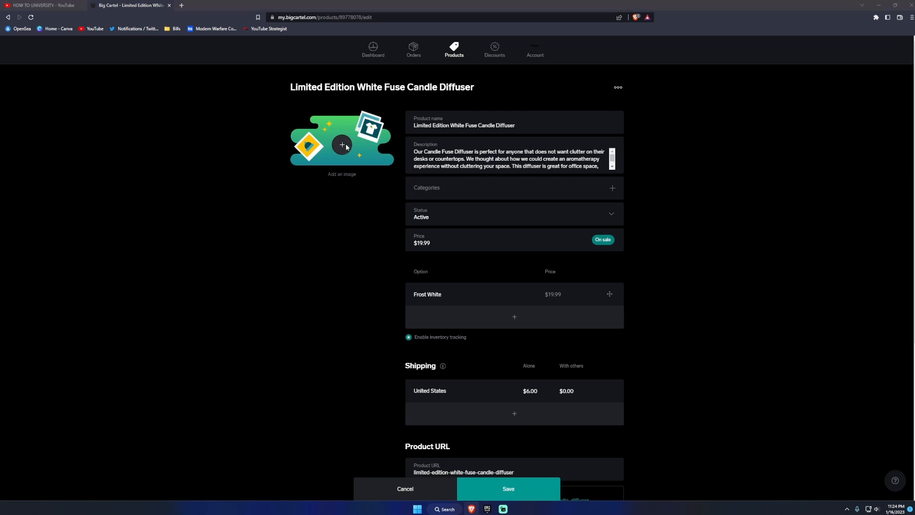
click(357, 242)
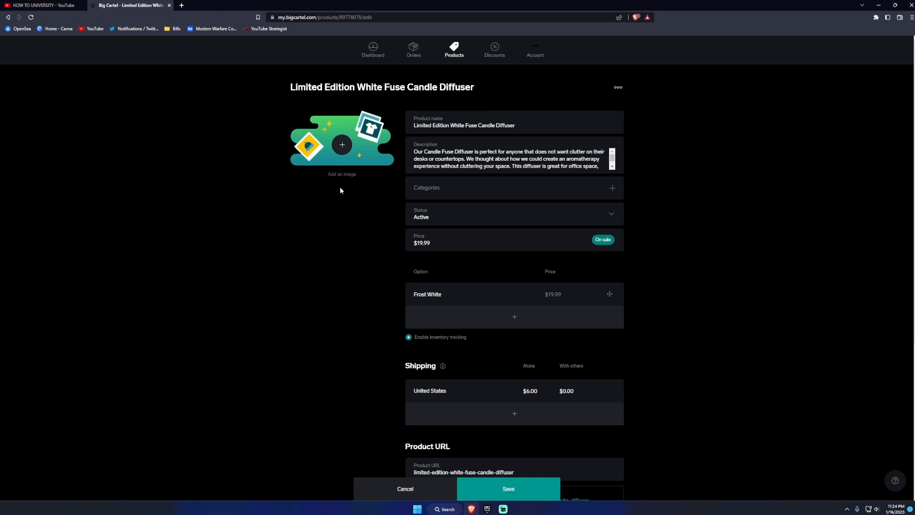
click(343, 145)
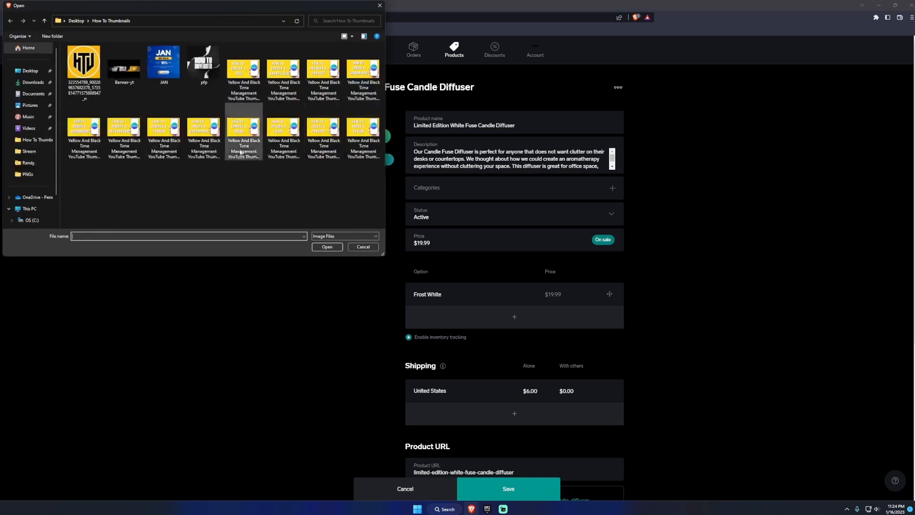
double_click(86, 64)
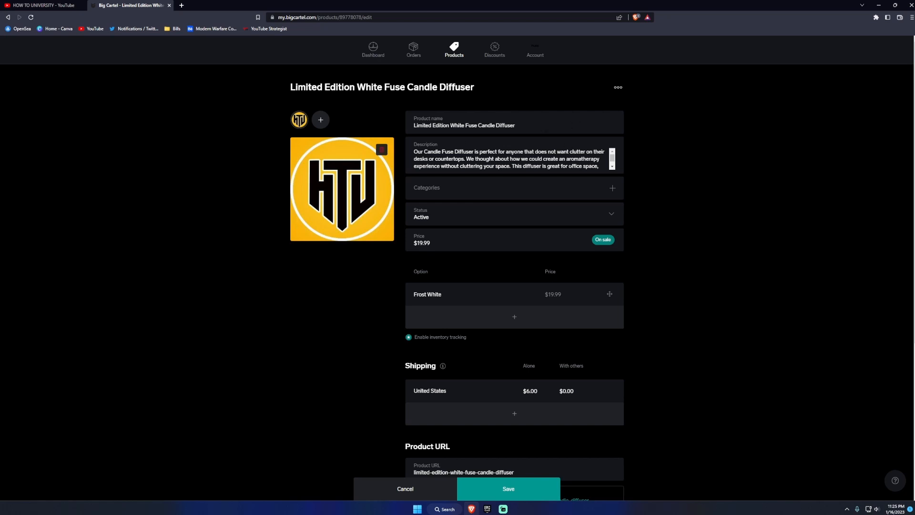
Examine the product's full description, its category management prompt and the available status options, keeping the status Active
click(612, 167)
click(612, 151)
click(609, 193)
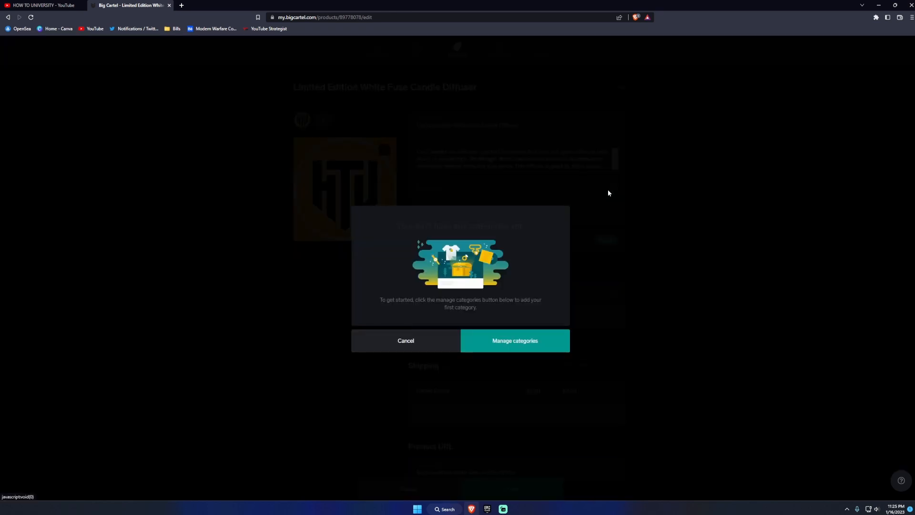
click(411, 341)
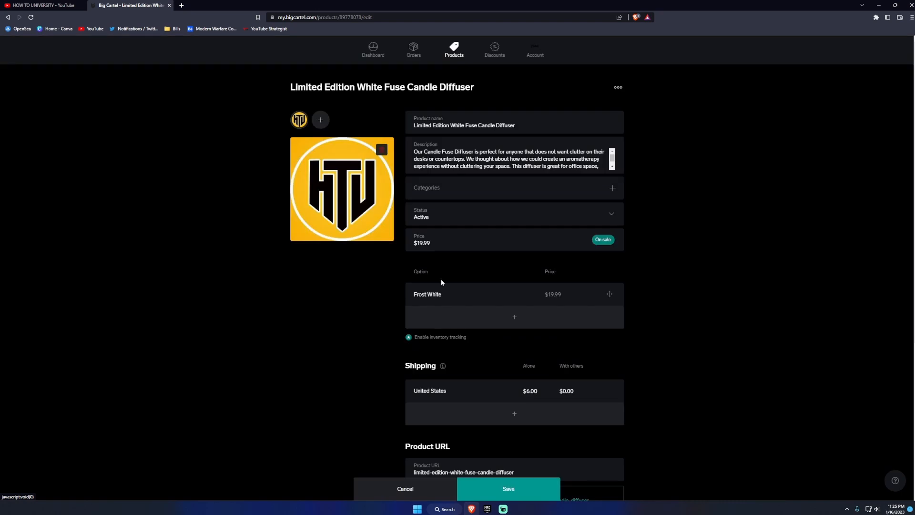
click(609, 219)
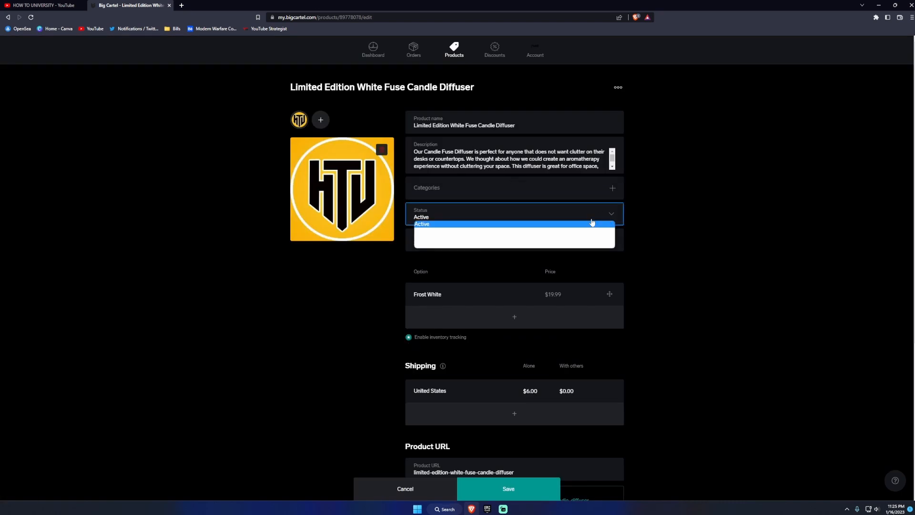
click(482, 229)
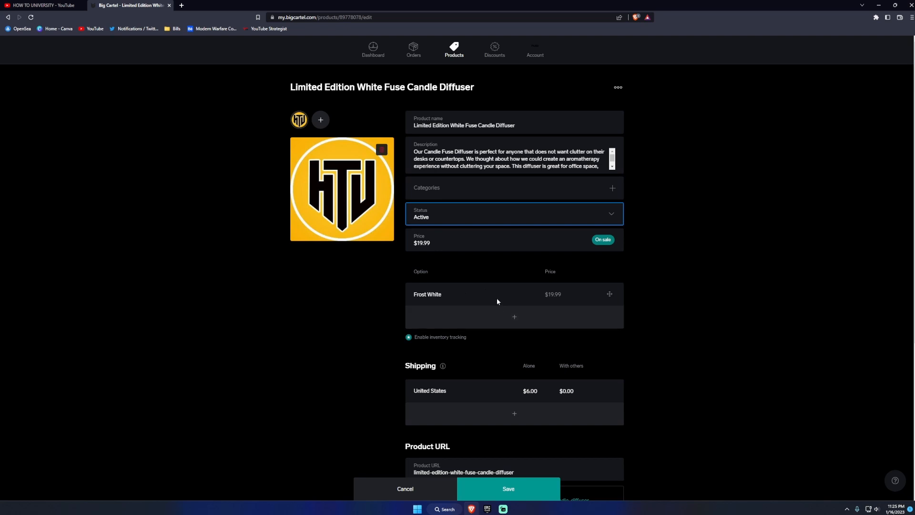
Review the product's options, inventory tracking, shipping, URL and U.S. tax category, and save the product
scroll(485, 284, down, 2)
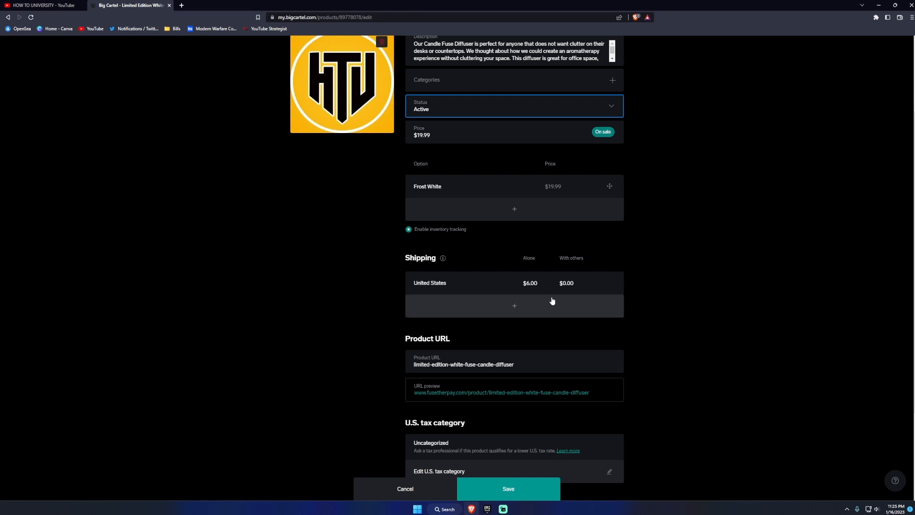
scroll(550, 302, down, 2)
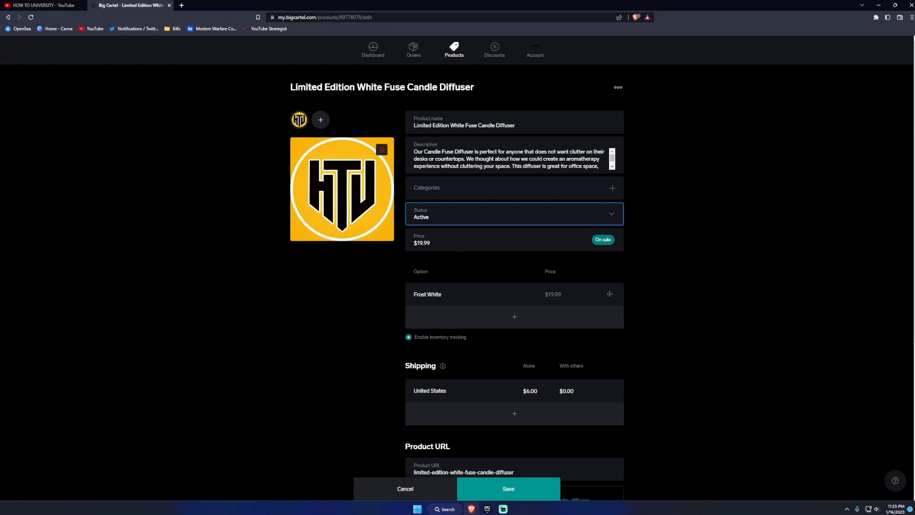
scroll(503, 300, down, 5)
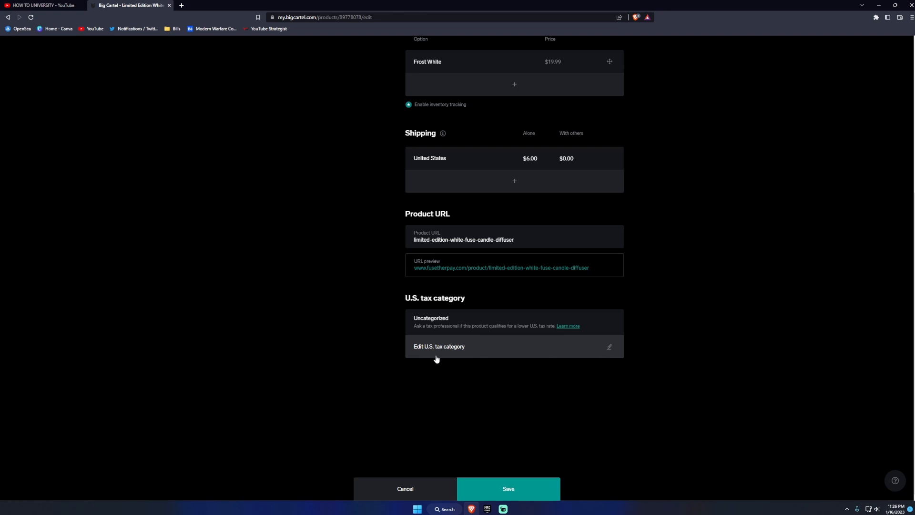
scroll(469, 351, up, 5)
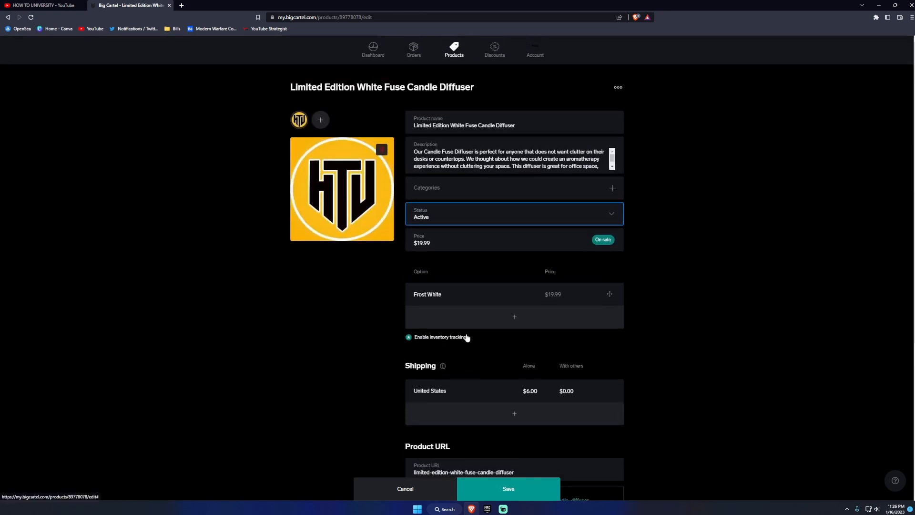
scroll(468, 338, down, 5)
scroll(466, 323, up, 5)
scroll(462, 321, down, 5)
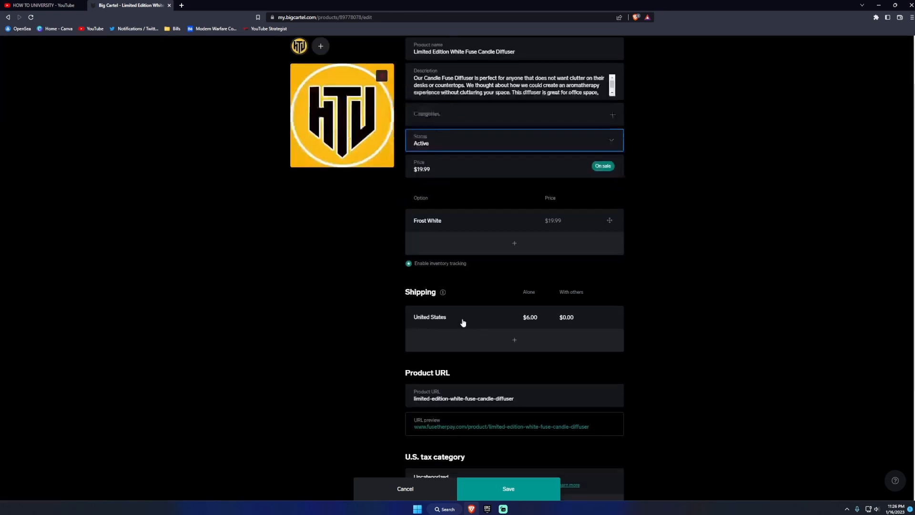
click(505, 490)
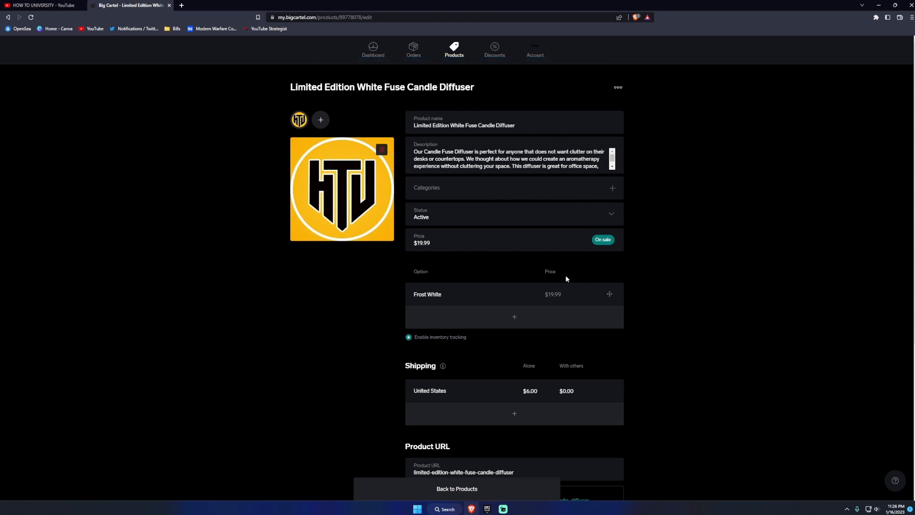
Open the live fusediffusers.bigcartel.com storefront from the account page and look over its home page
click(535, 50)
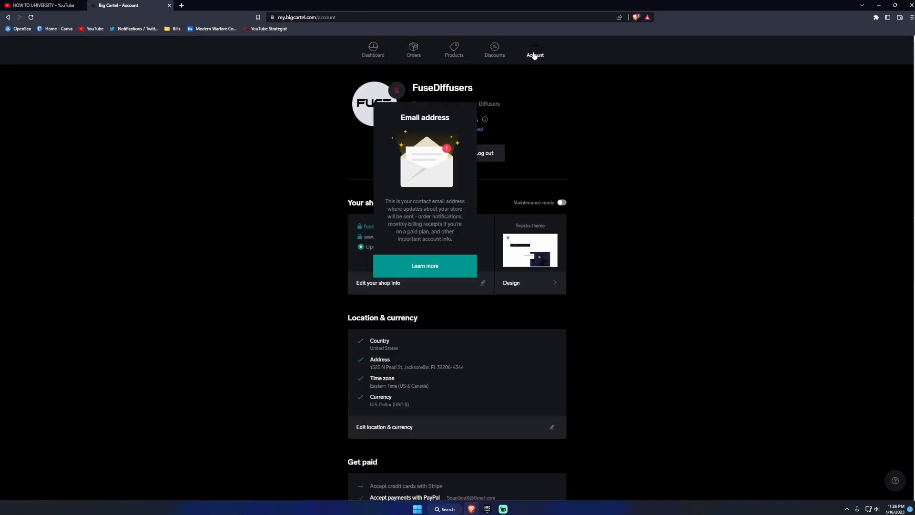
click(412, 226)
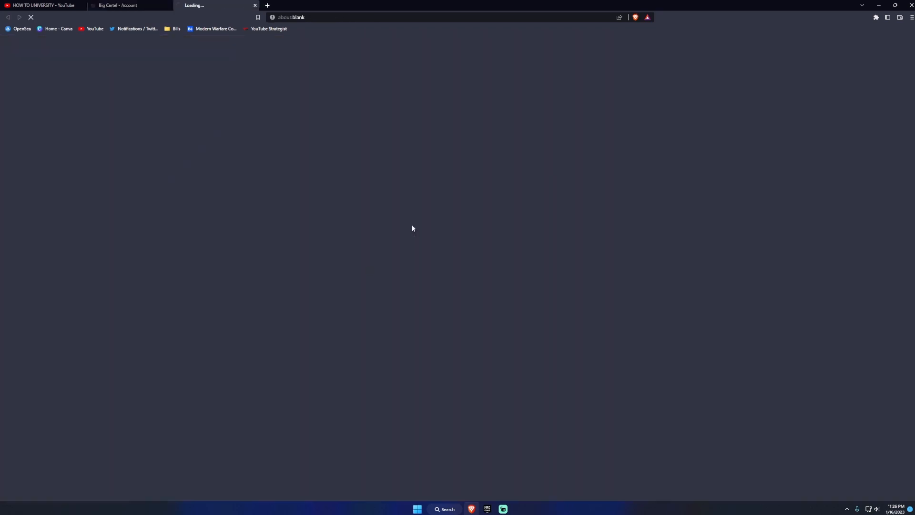
scroll(412, 228, down, 12)
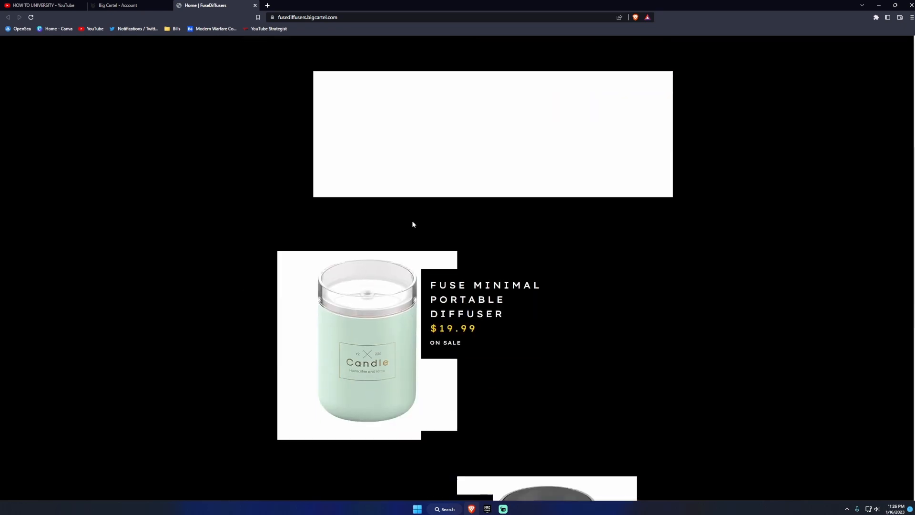
scroll(413, 227, up, 12)
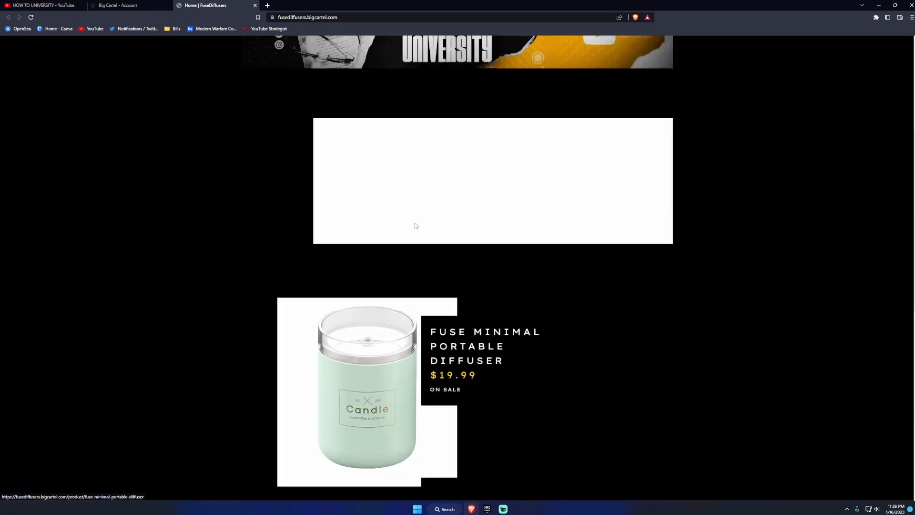
Open the Limited Edition White Fuse Candle Diffuser from the storefront's shop page, check its option choices and return to the product list
click(661, 86)
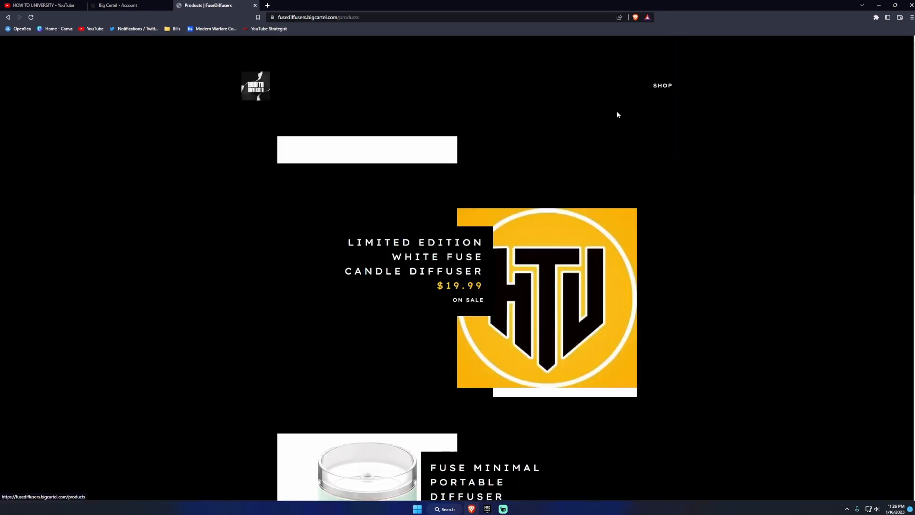
scroll(480, 232, down, 1)
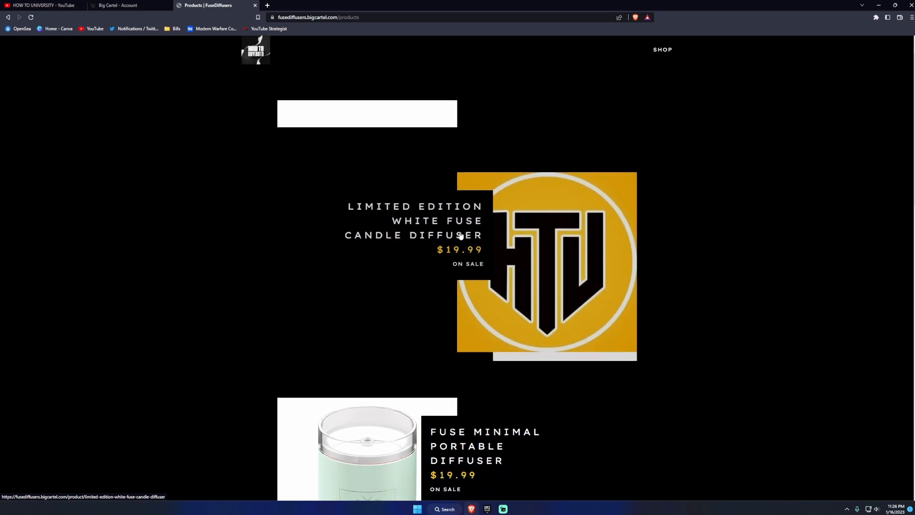
click(559, 254)
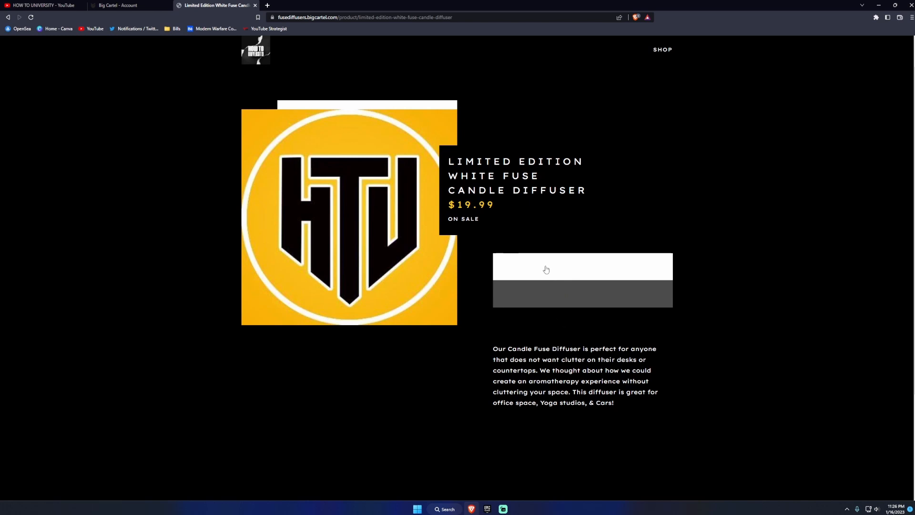
click(548, 274)
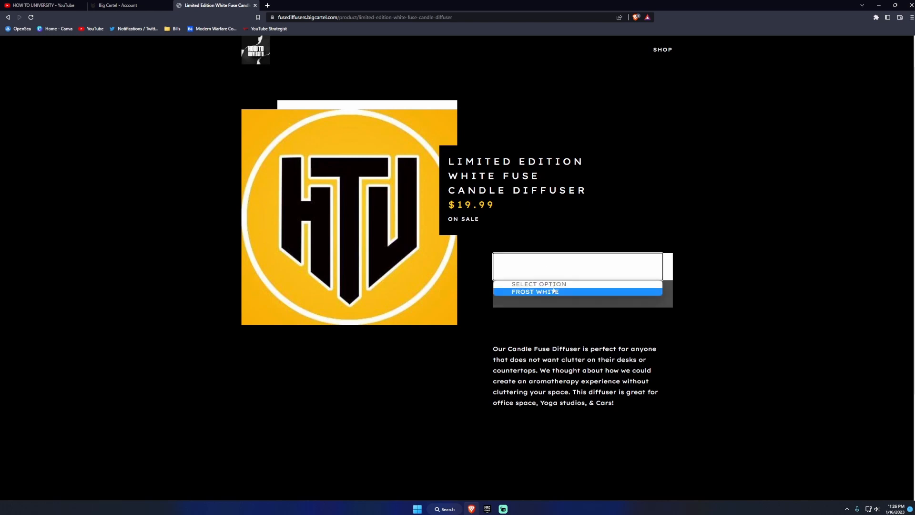
click(554, 283)
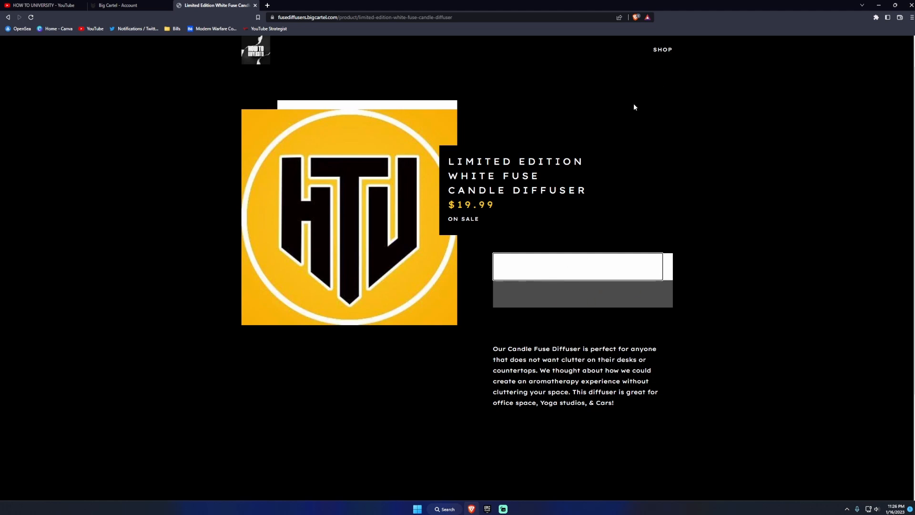
click(9, 18)
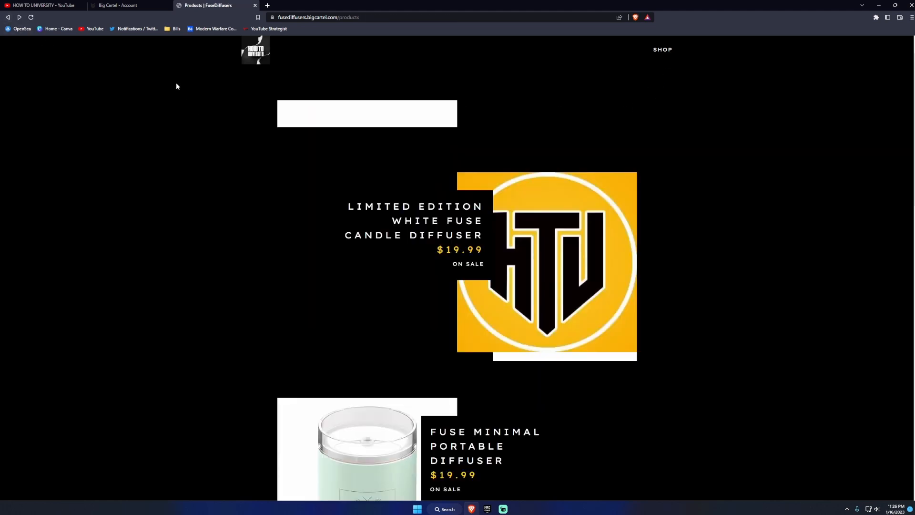
Return to the store admin and set the Accent Background color to #111010 in the design settings
click(122, 5)
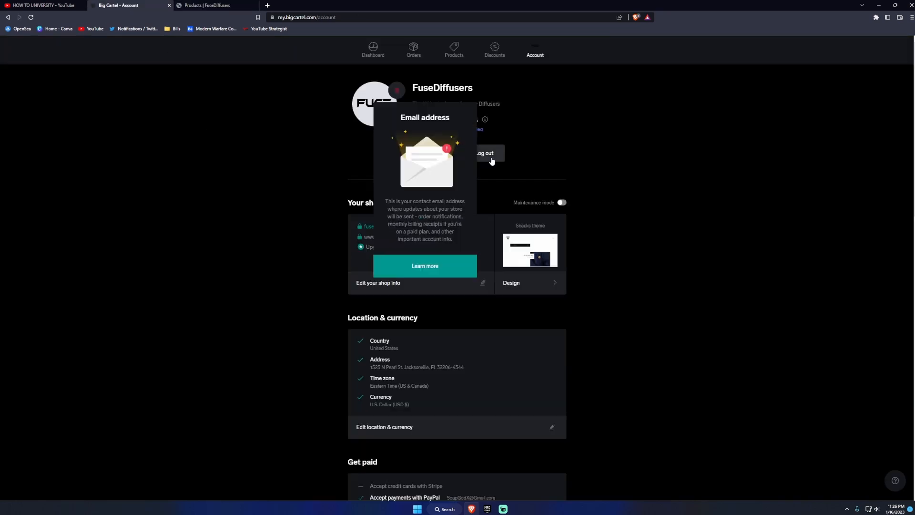
click(519, 286)
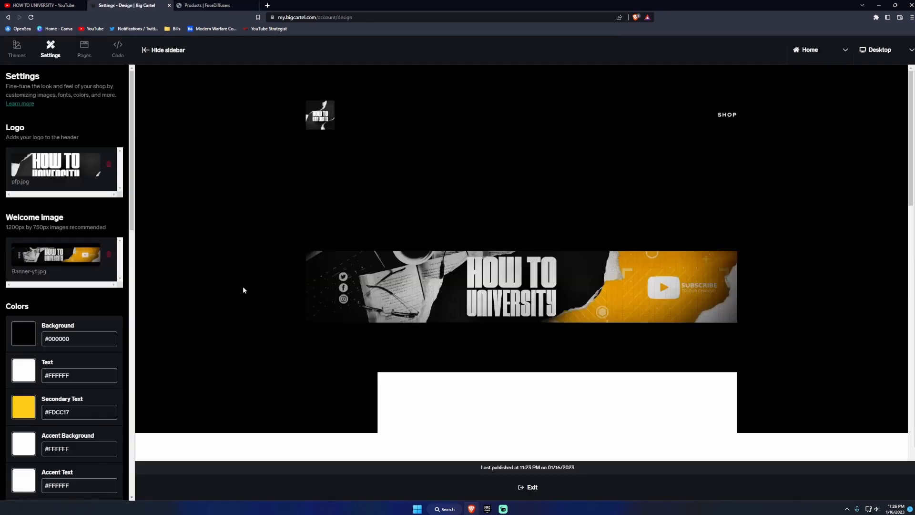
scroll(71, 292, down, 3)
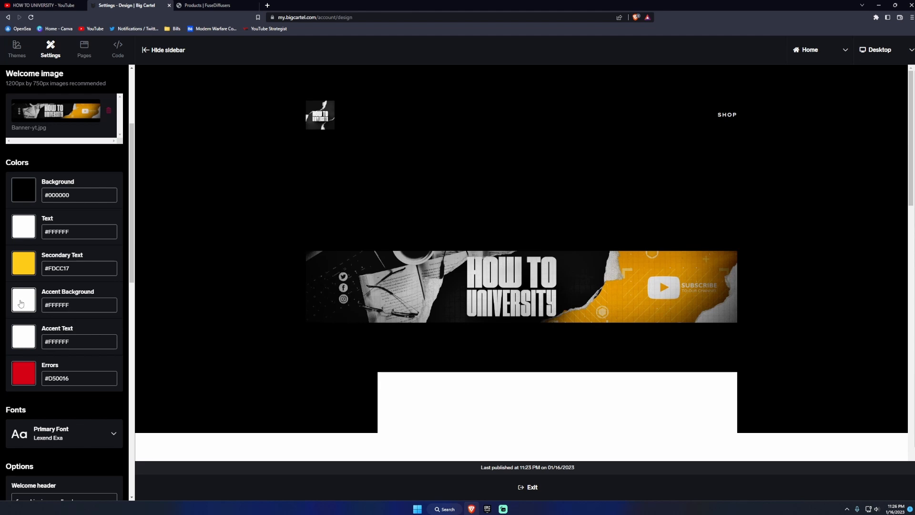
click(21, 303)
drag(15, 323, 13, 388)
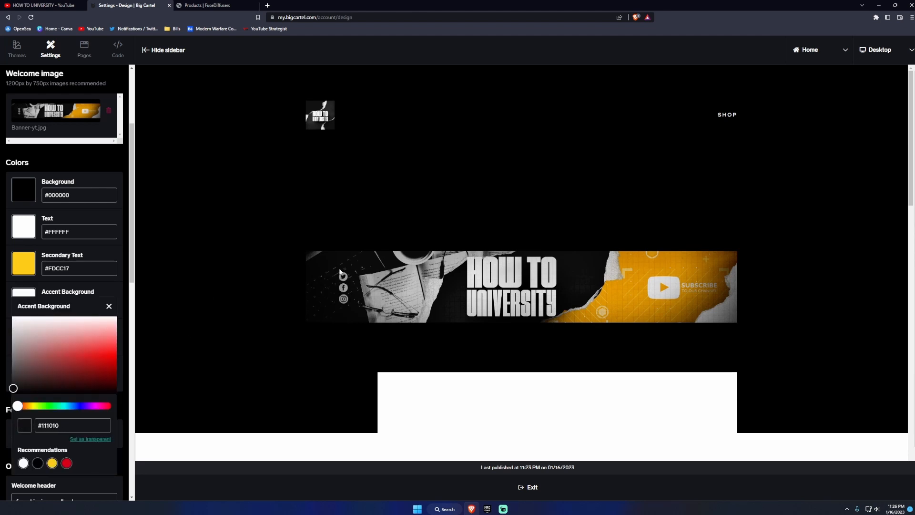
click(106, 167)
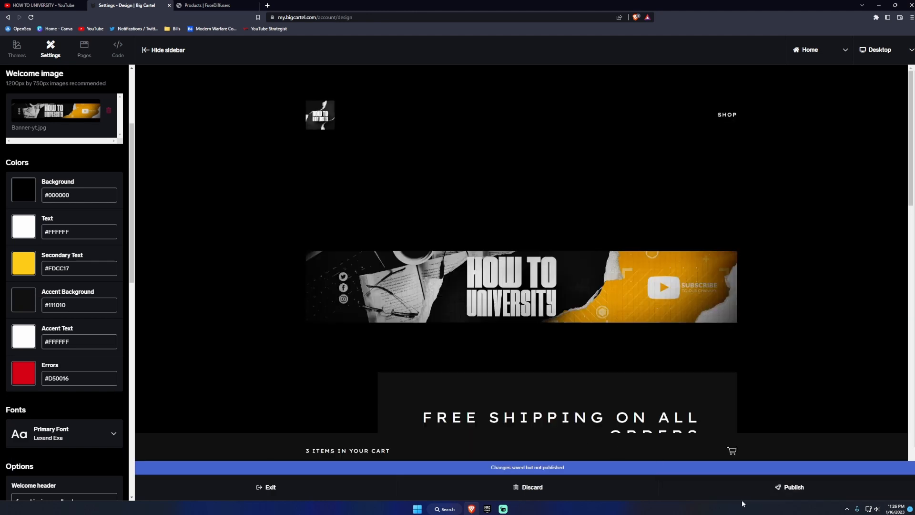
Preview the home page, the All Products page and the Limited Edition White Fuse Candle Diffuser page, including its option choices
scroll(651, 275, down, 15)
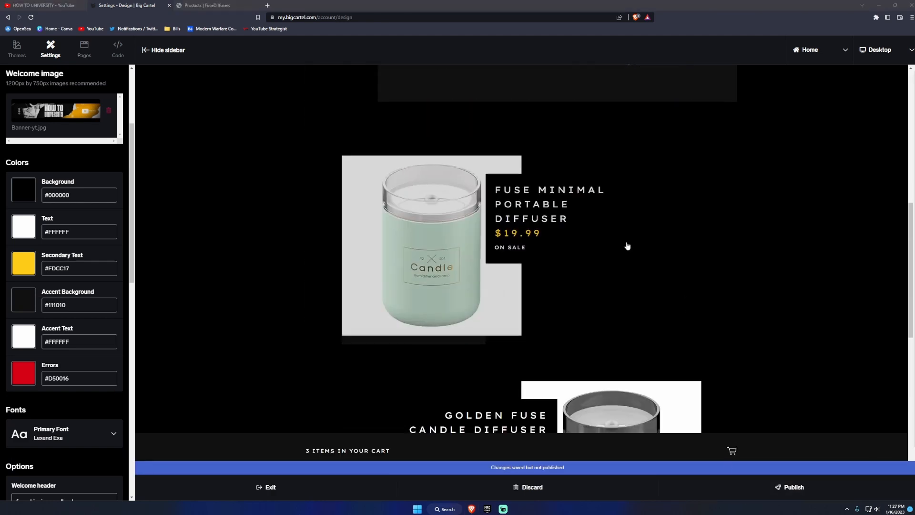
click(522, 249)
scroll(616, 190, down, 3)
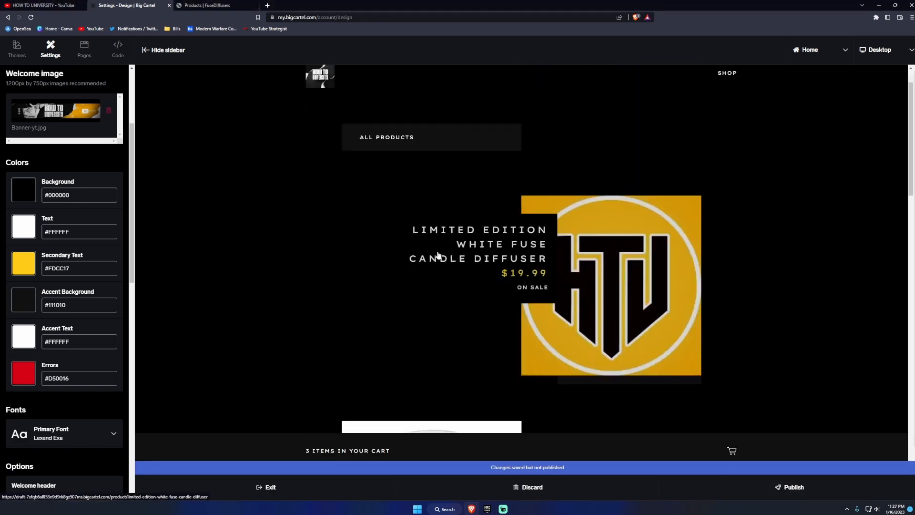
click(616, 190)
scroll(616, 188, down, 2)
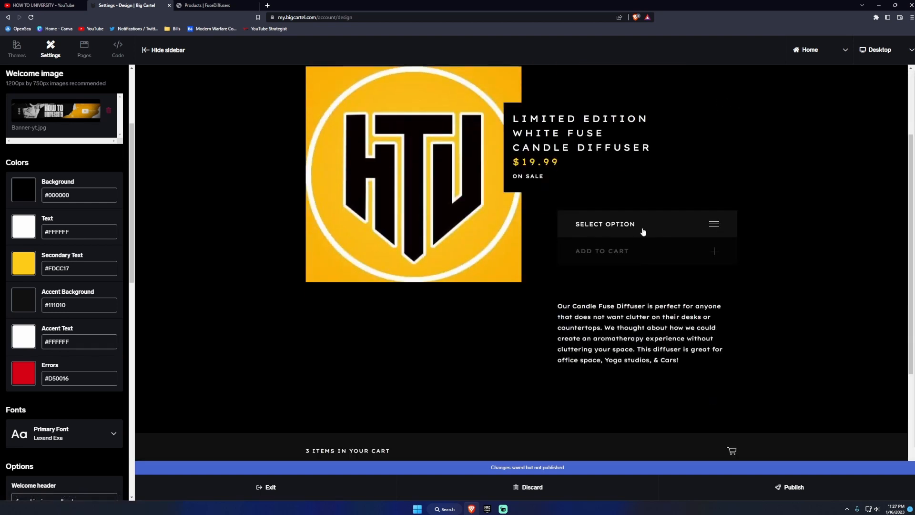
click(714, 226)
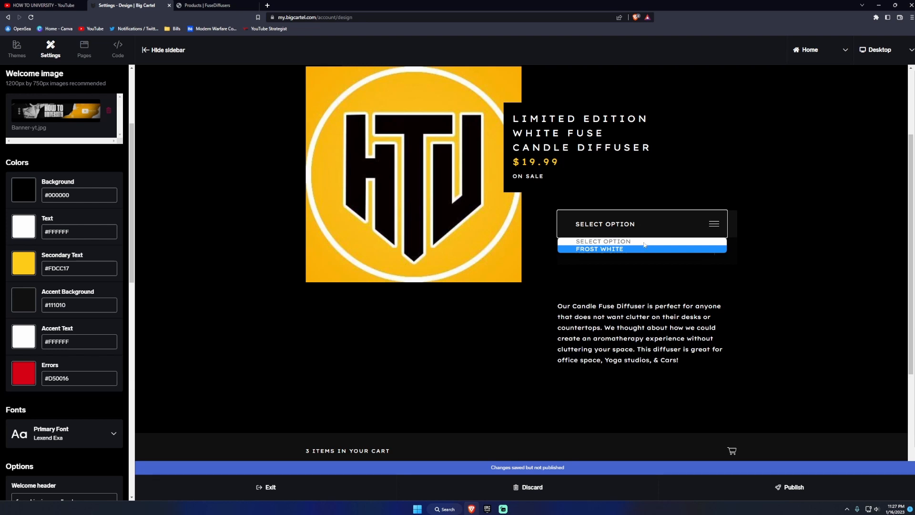
click(700, 210)
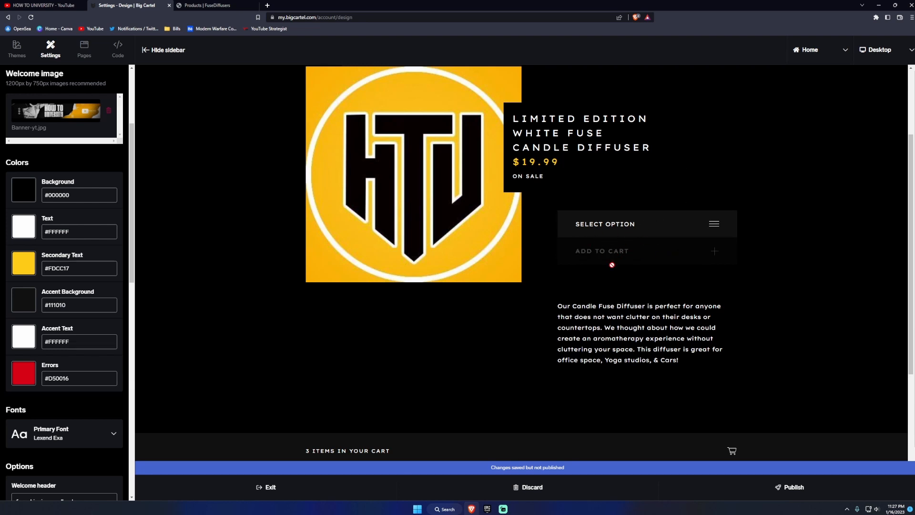
scroll(486, 355, up, 2)
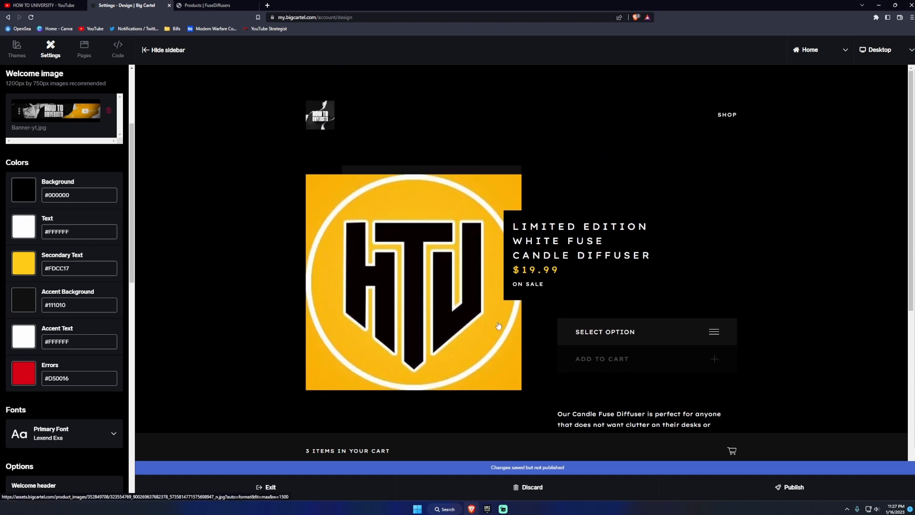